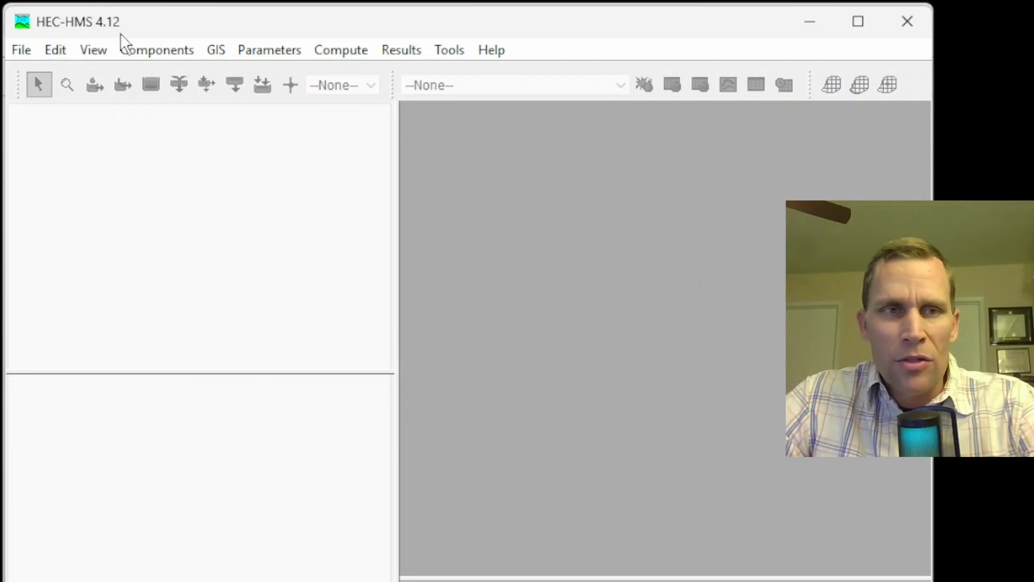
- Create a new project named support10 in the project folder of the 10 - Adding Paired Datasets directory, using U.S. Customary units
click(21, 51)
click(24, 76)
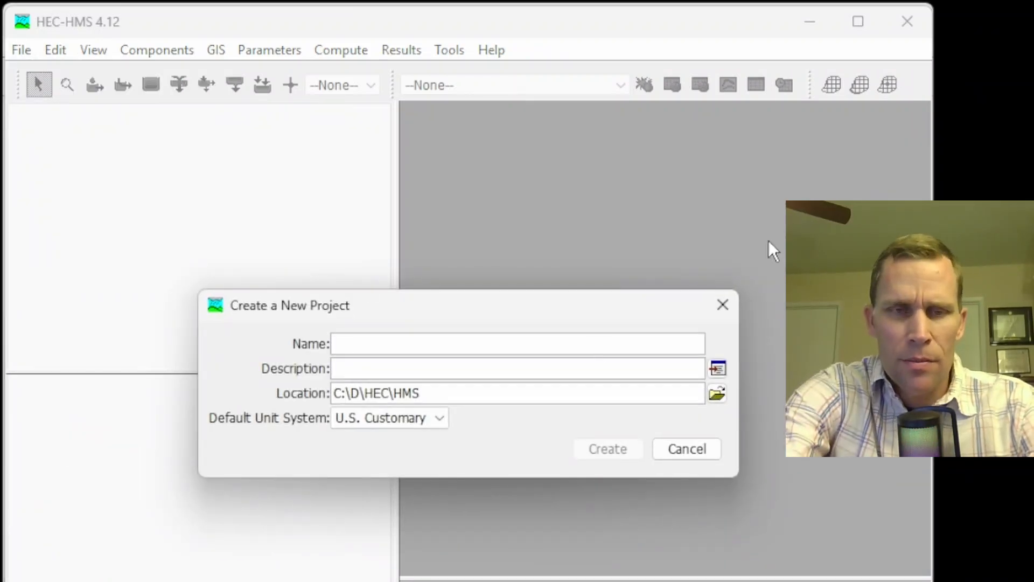
text(support10)
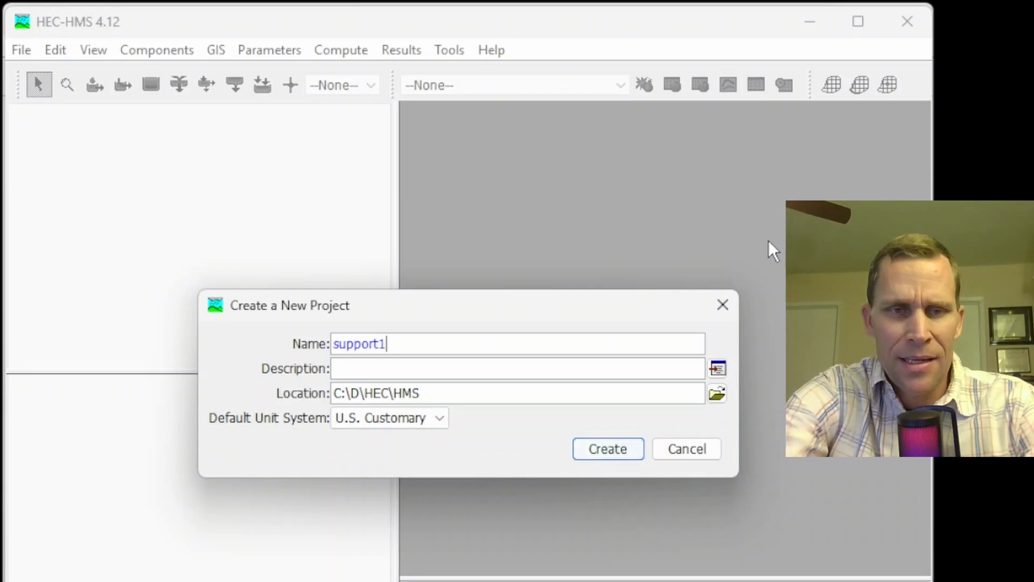
click(716, 394)
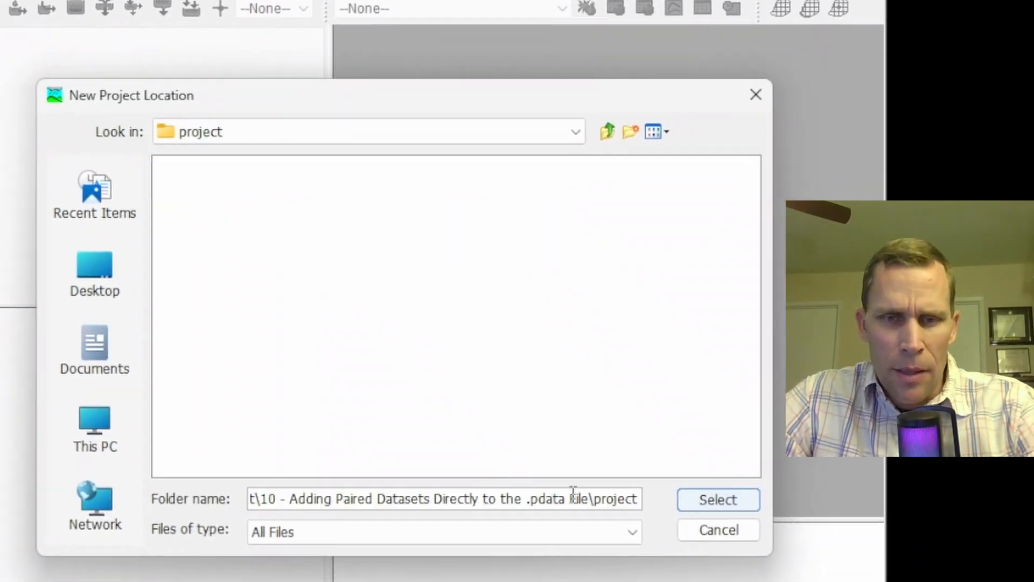
click(699, 499)
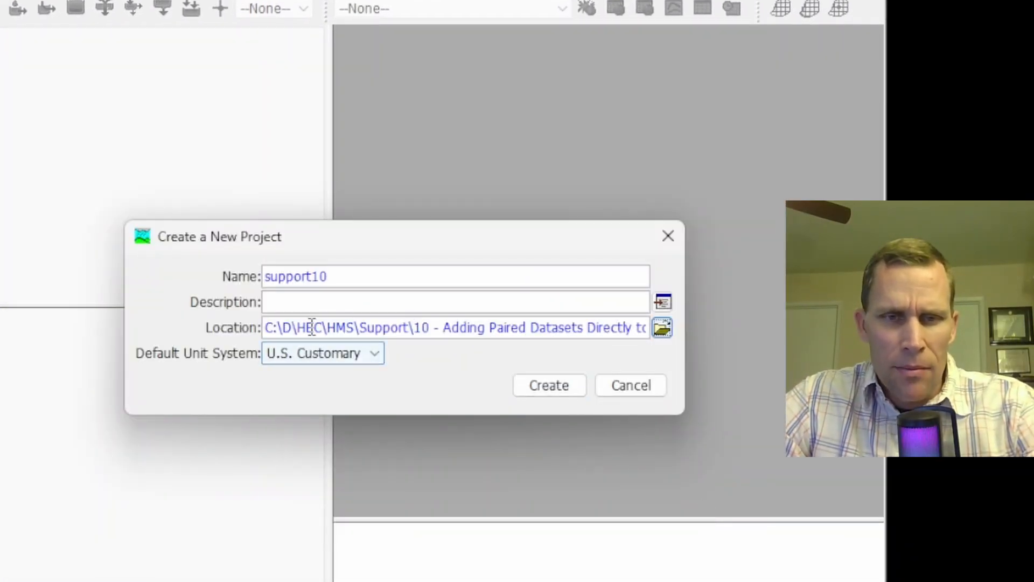
click(537, 389)
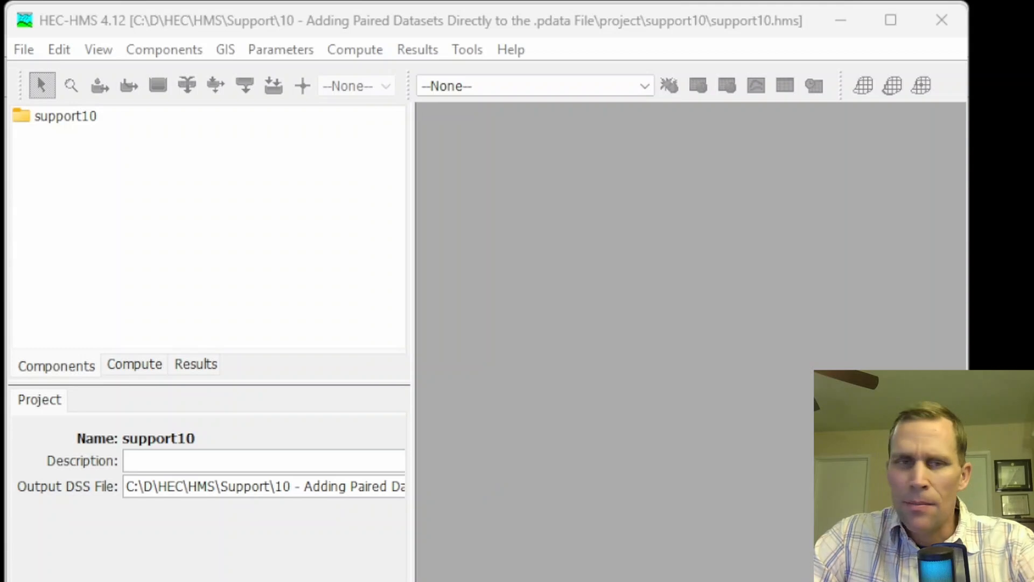
- Switch to File Explorer, enter the support10 project folder and open support10.pdata in Notepad++ to examine its contents
drag(1029, 191, 744, 66)
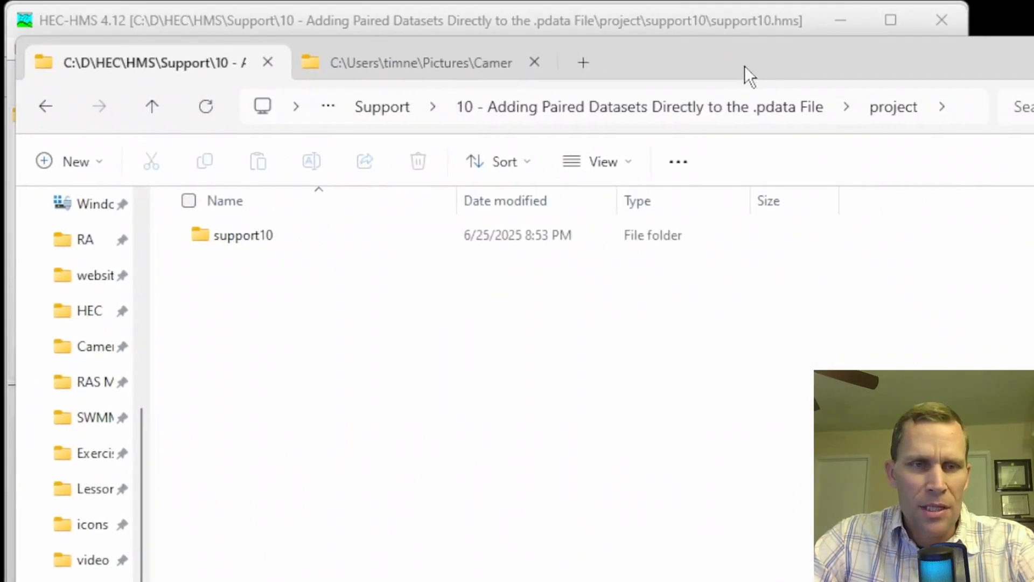
double_click(259, 240)
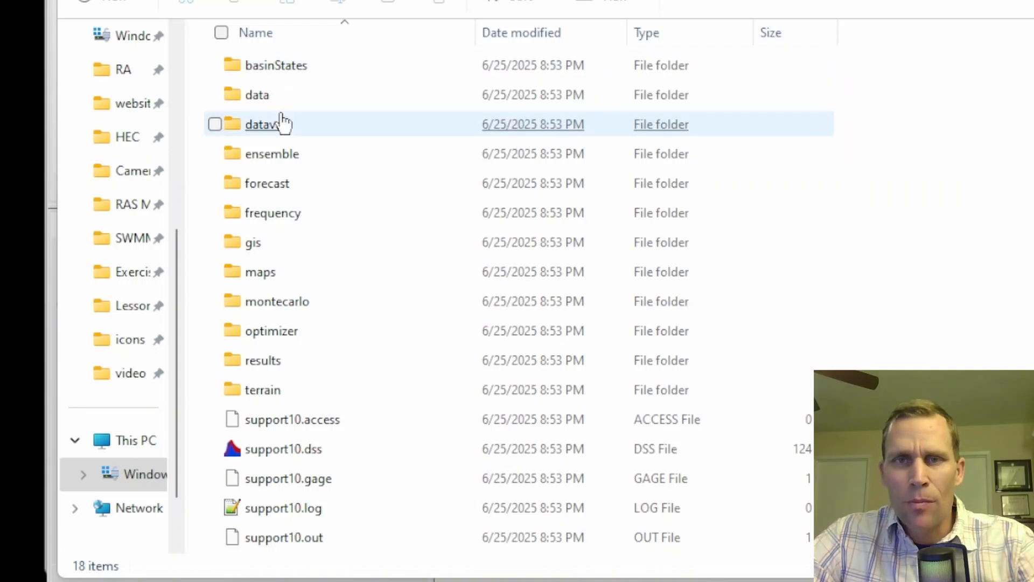
scroll(260, 272, down, 1)
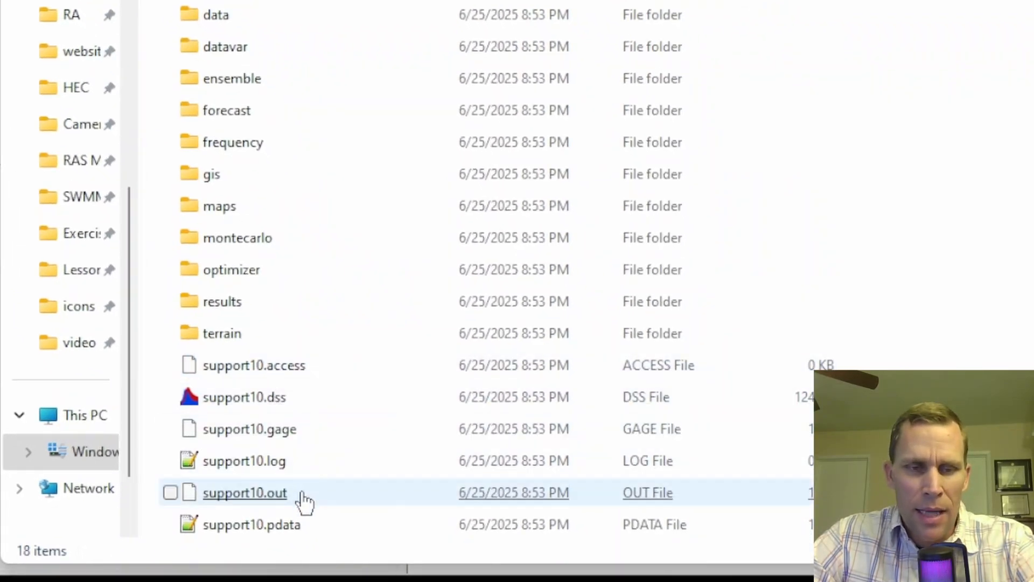
right_click(283, 533)
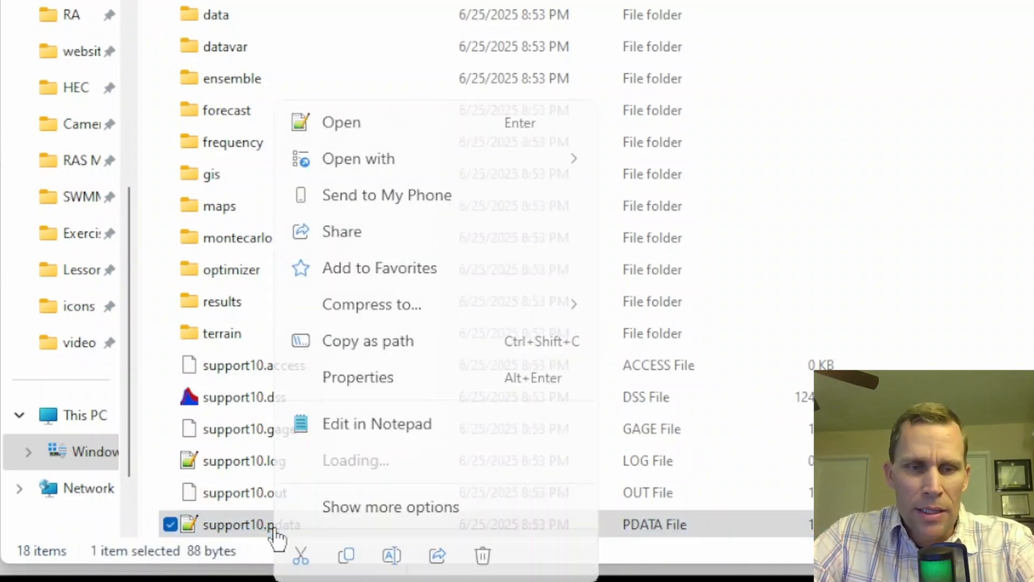
click(354, 461)
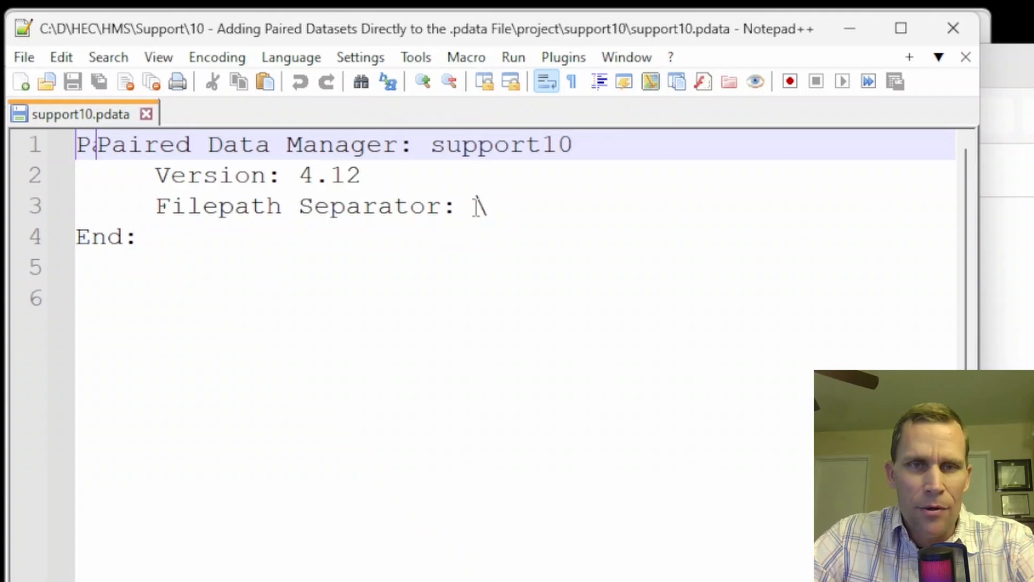
- Arrange the HEC-HMS window beside the support10 folder window with its project files in view, and save the project
drag(567, 28, 1033, 119)
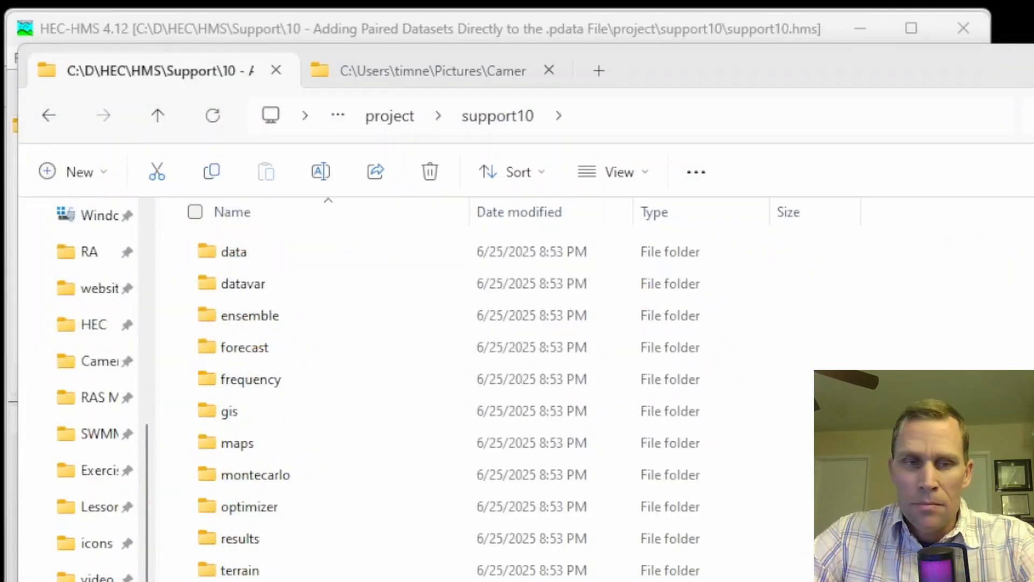
click(670, 31)
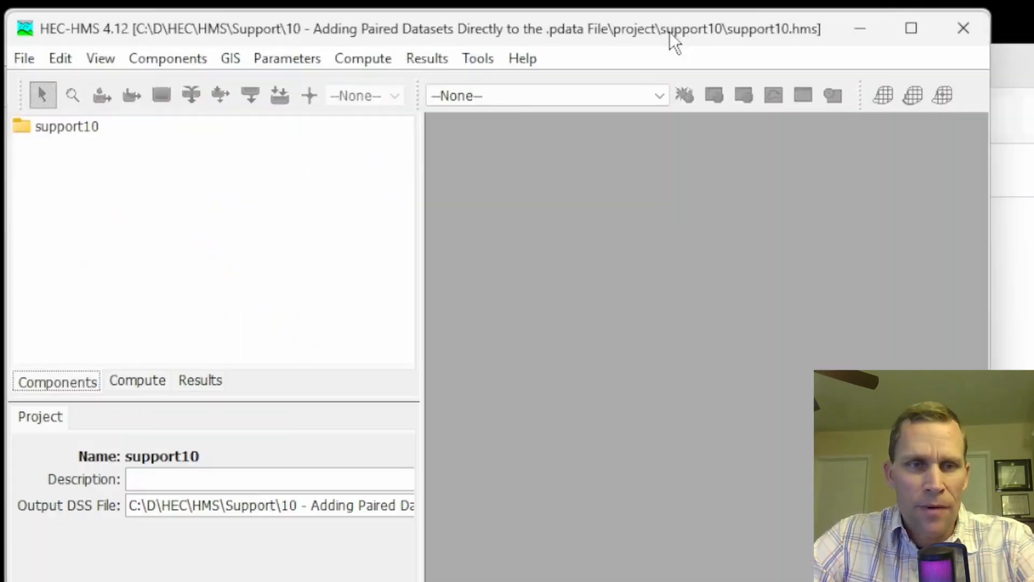
click(25, 57)
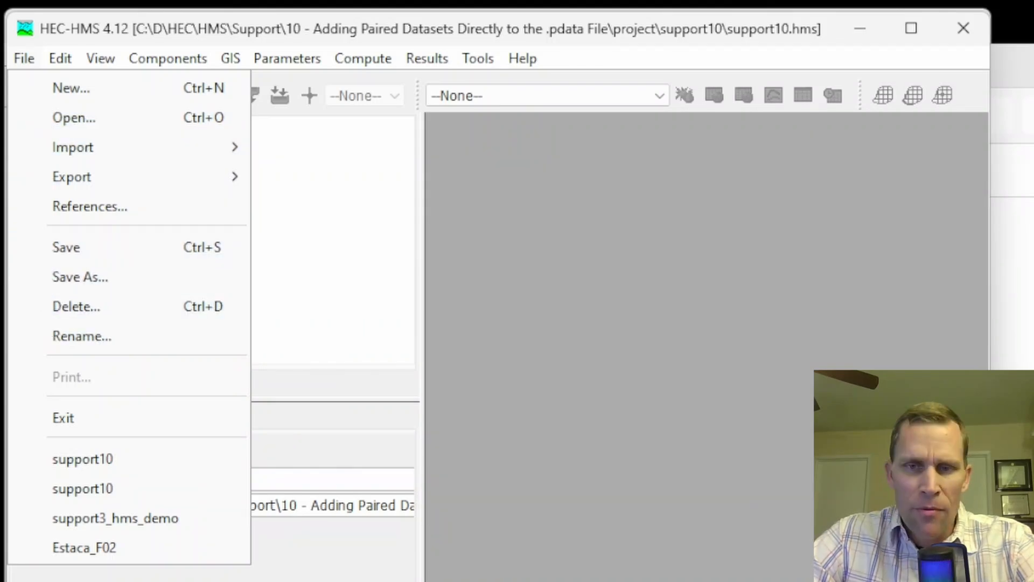
key(Escape)
drag(990, 501, 549, 488)
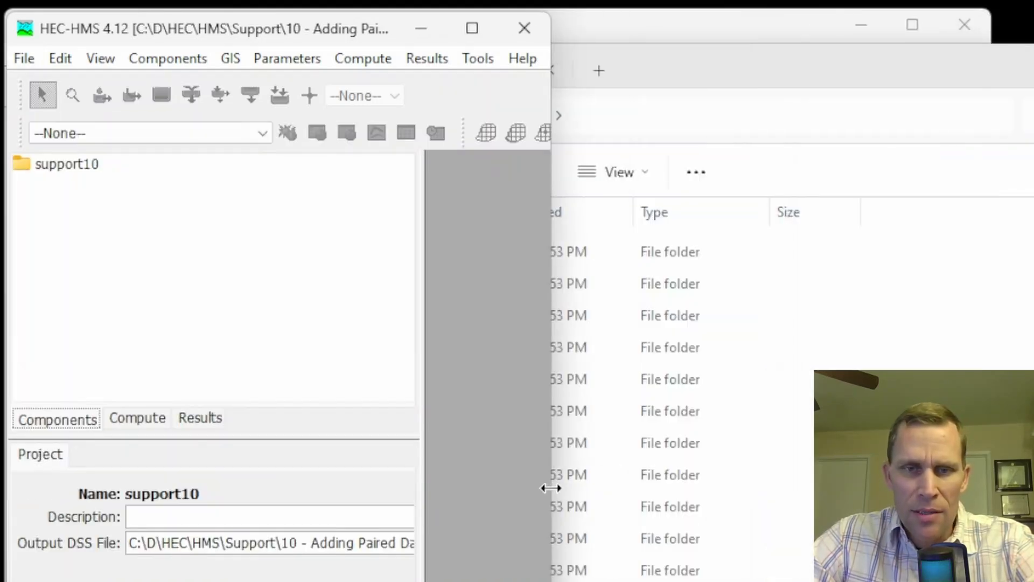
click(799, 66)
drag(749, 64, 1033, 40)
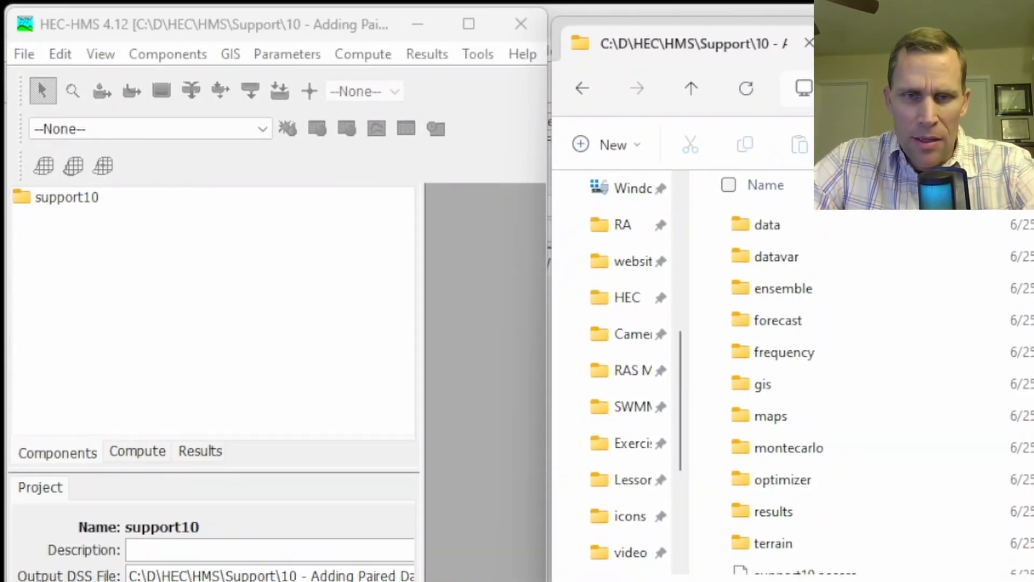
scroll(808, 399, down, 2)
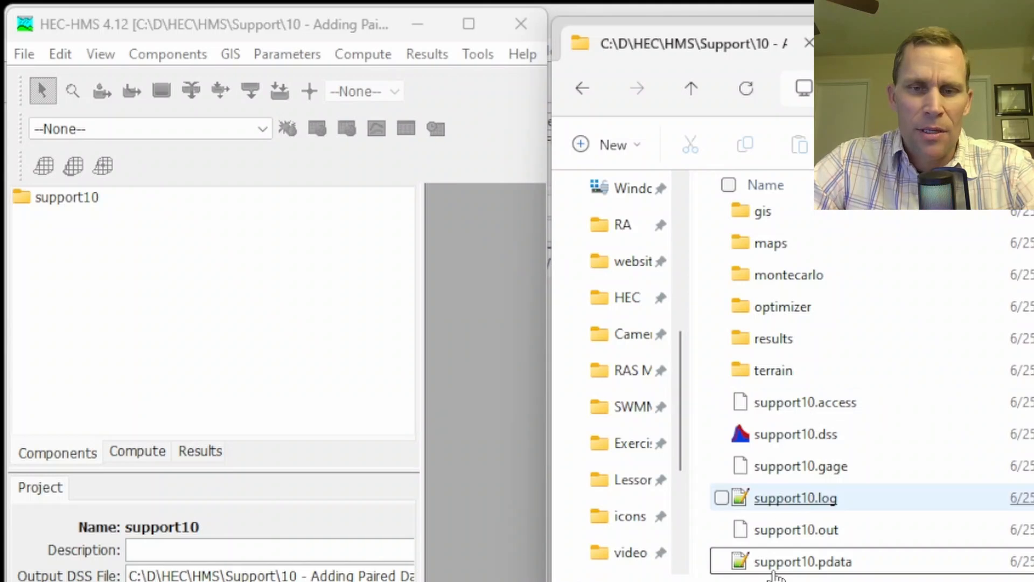
click(27, 32)
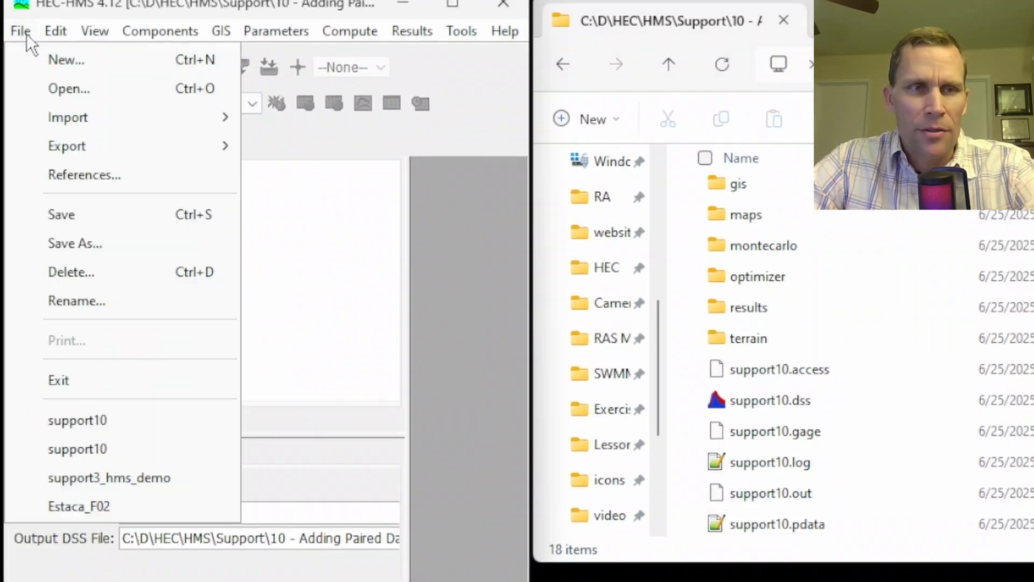
click(63, 225)
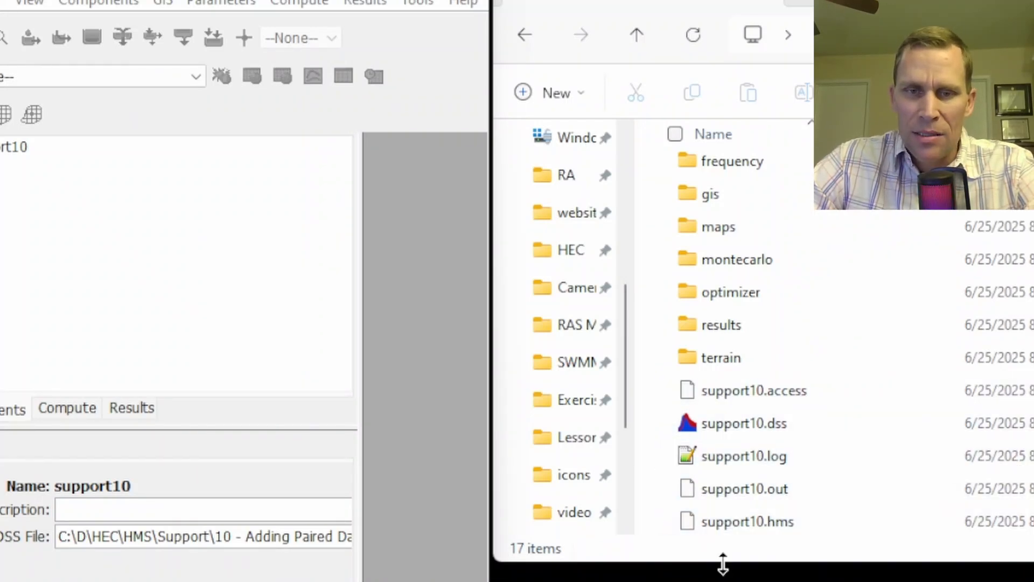
- Switch to HEC-DSSVue and open support10.dss from the project\support10 folder to check its records
drag(723, 563, 720, 581)
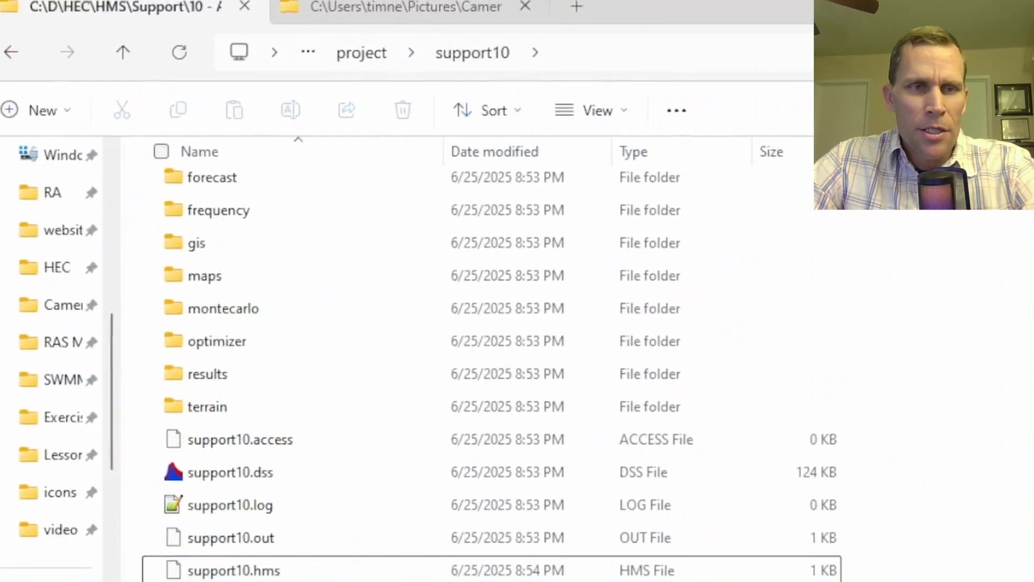
mouse_move(232, 441)
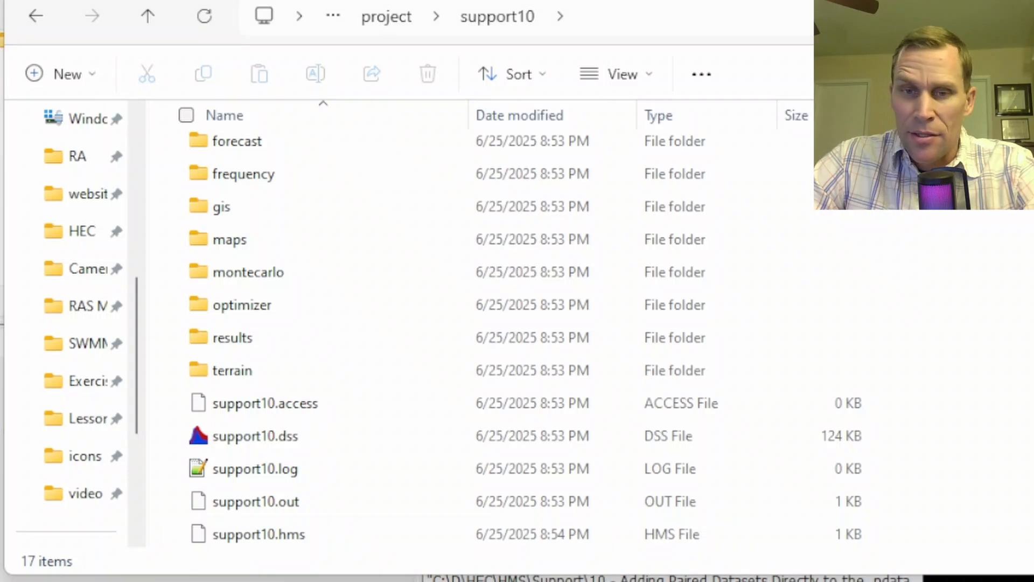
key(ctrl+v)
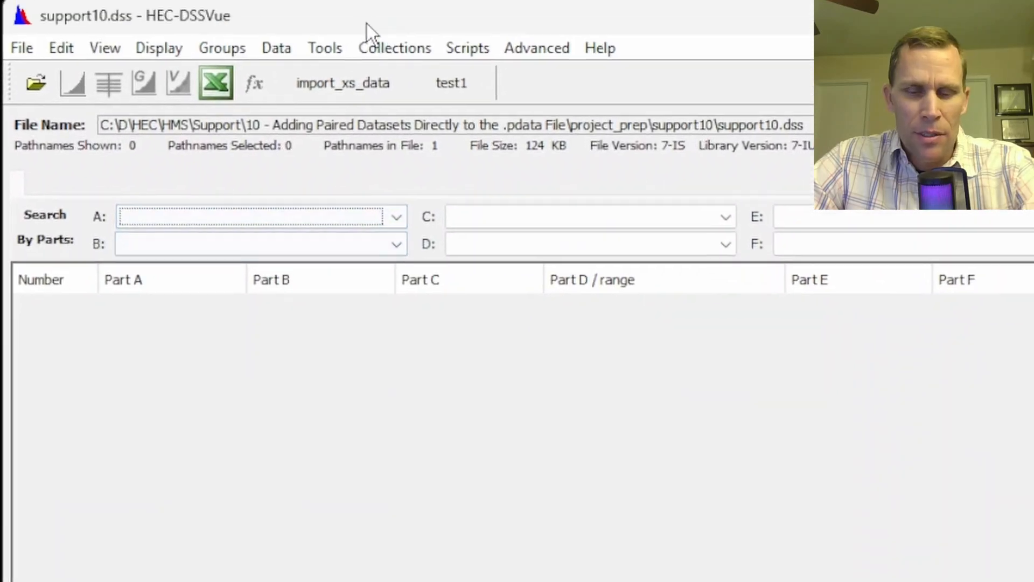
key(ctrl+o)
click(354, 260)
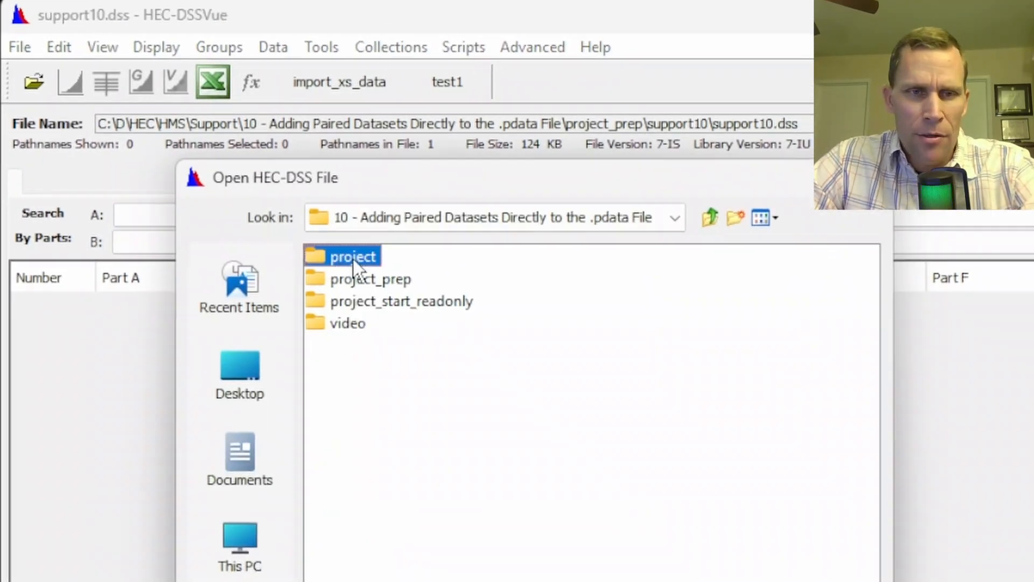
double_click(353, 260)
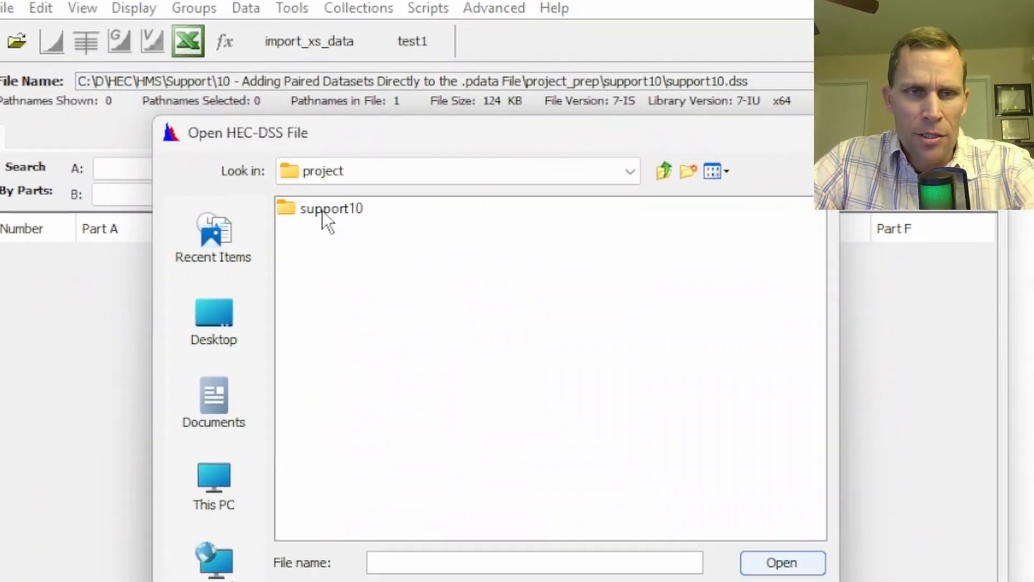
double_click(352, 261)
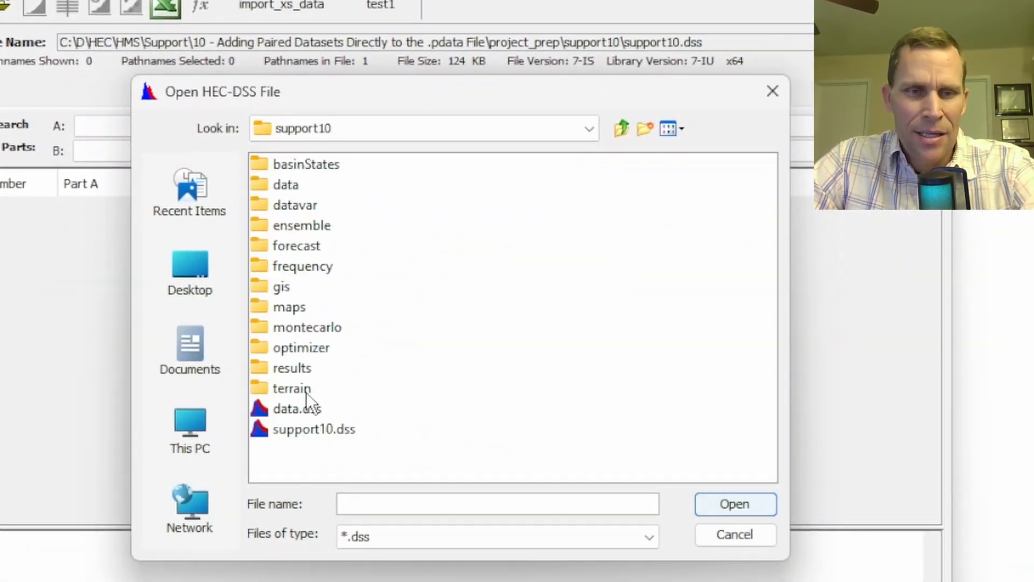
click(315, 430)
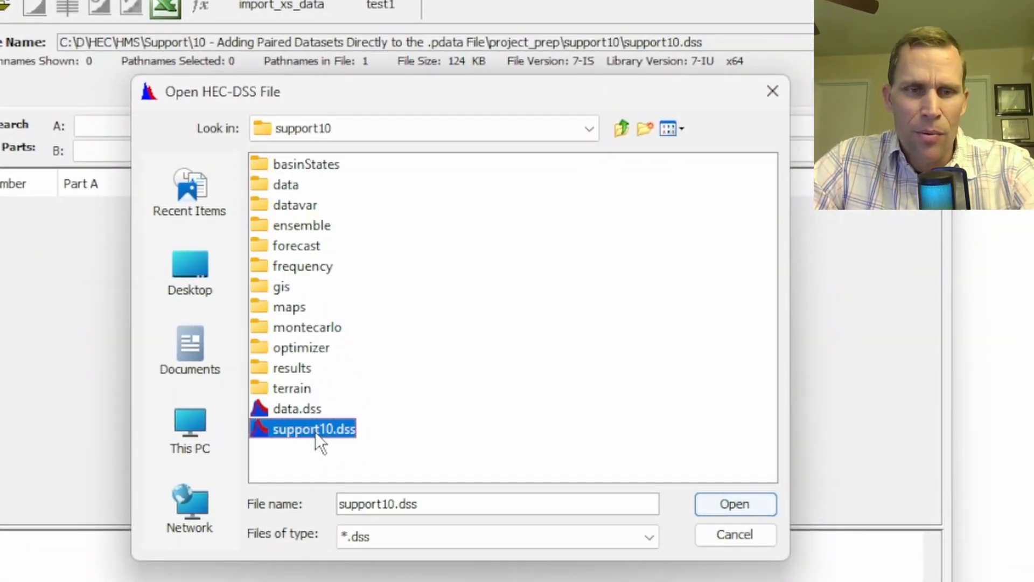
double_click(356, 429)
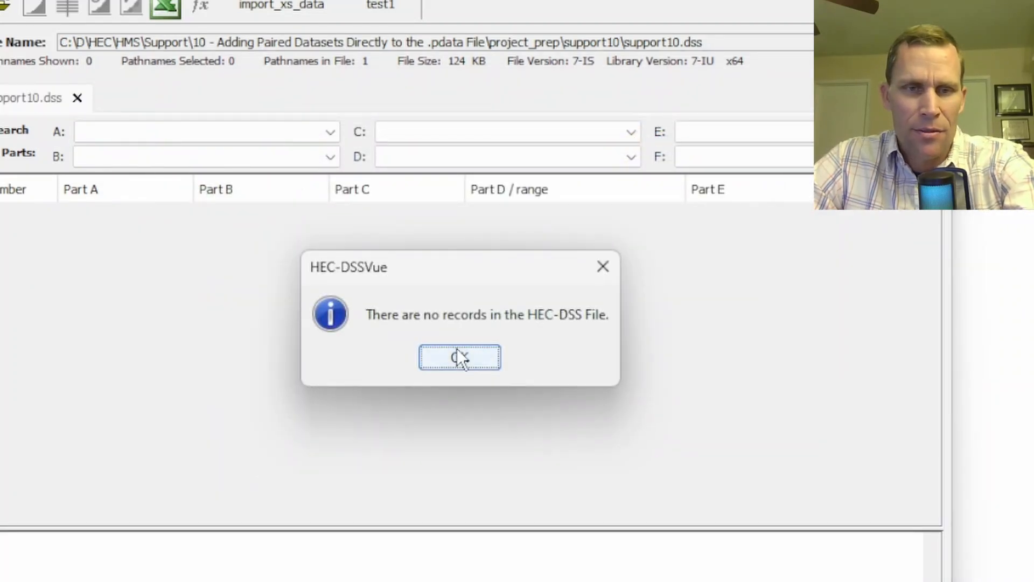
click(458, 356)
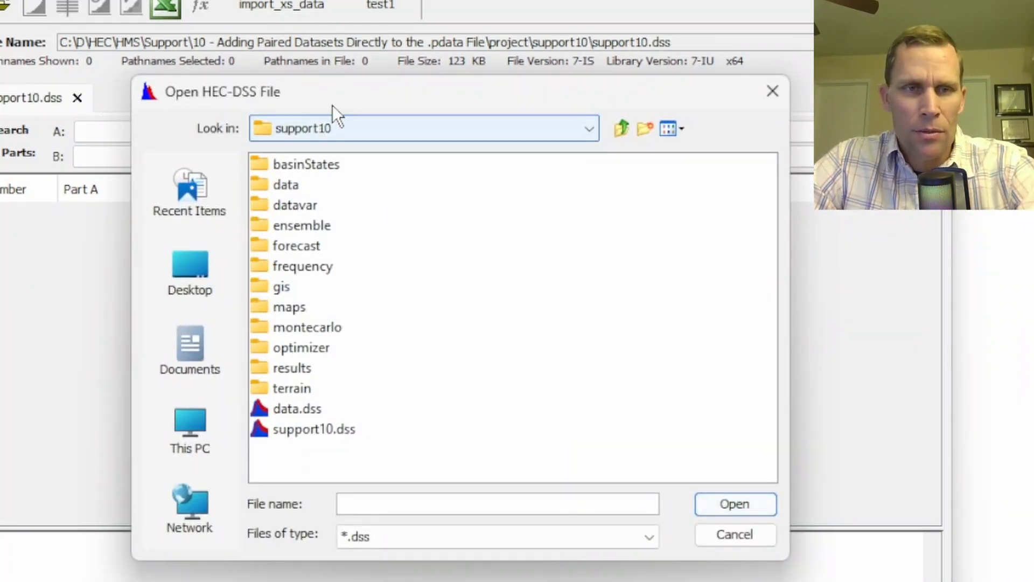
- Open data.dss from the same support10 folder to check its records
drag(334, 93, 322, 85)
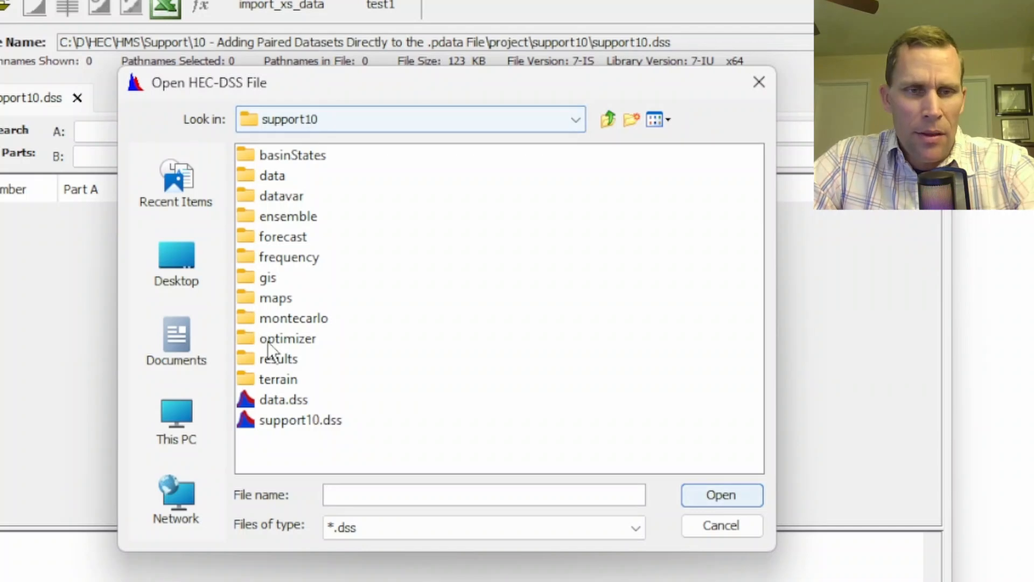
click(274, 402)
click(730, 497)
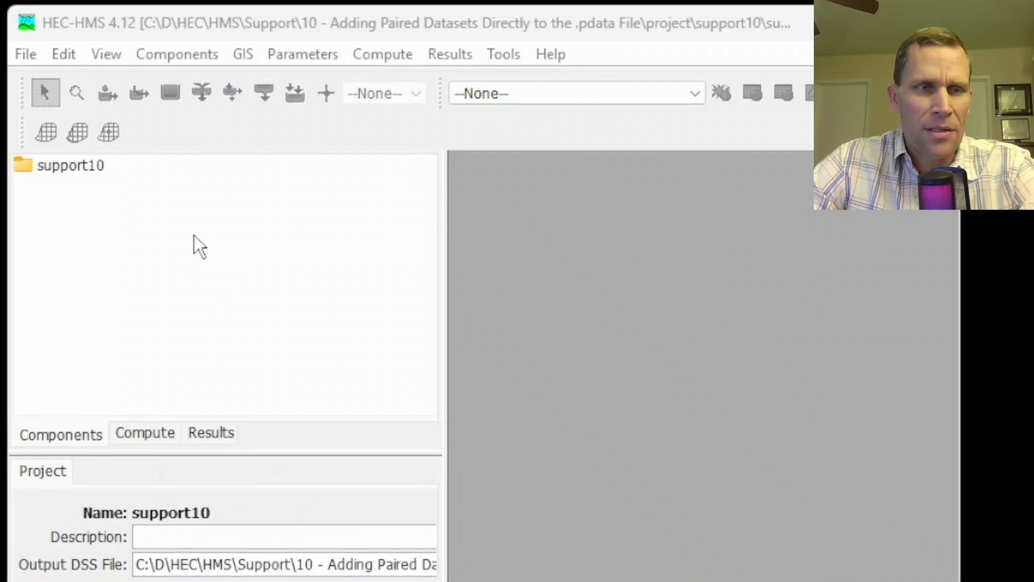
- Switch back to HEC-HMS and hide the toolbar containing the three grid tools
click(107, 54)
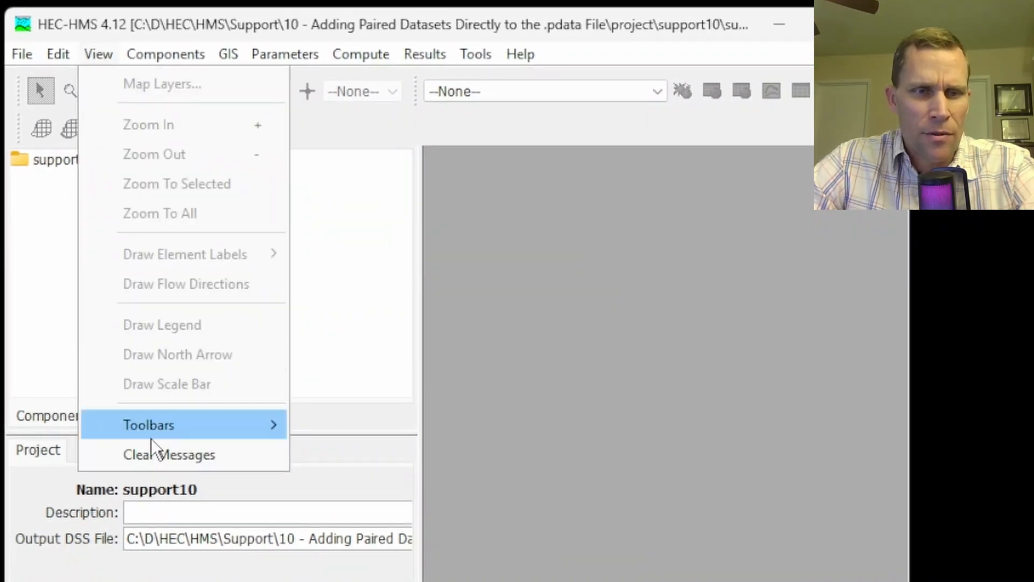
mouse_move(151, 436)
click(358, 515)
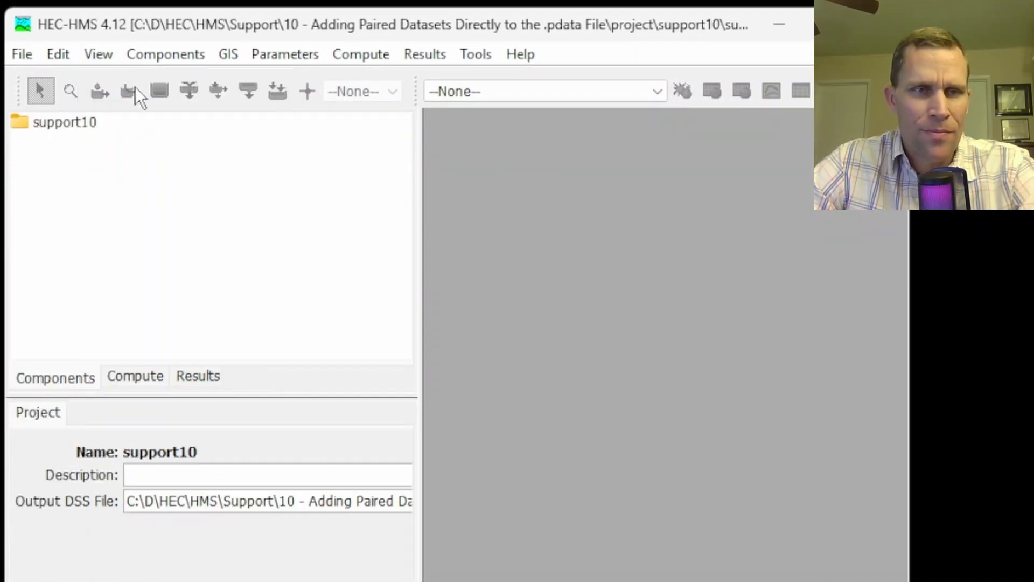
- Create a basin model named Basin 1 and open it from the Basin Models folder in the project tree
click(173, 54)
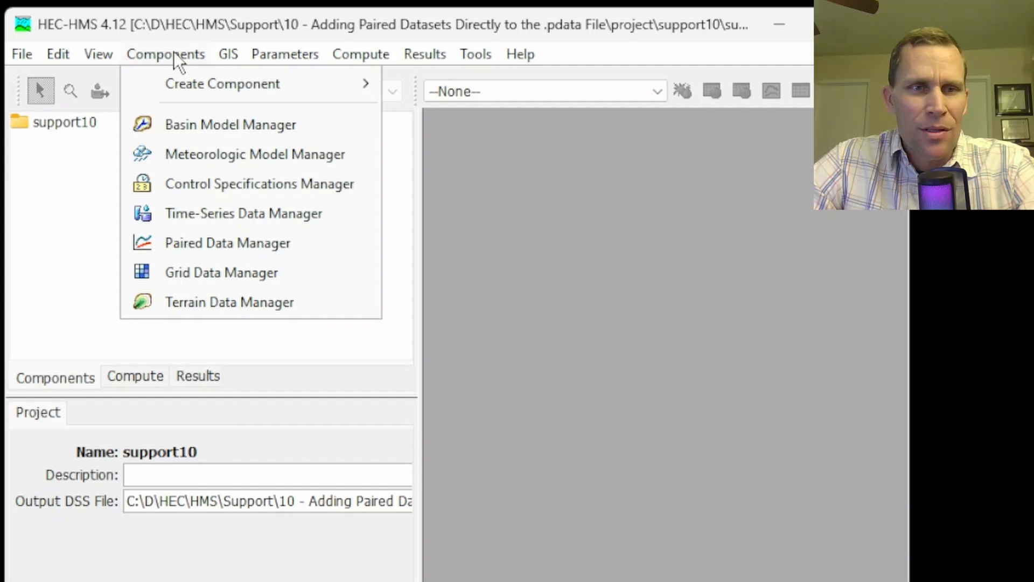
click(176, 119)
click(502, 269)
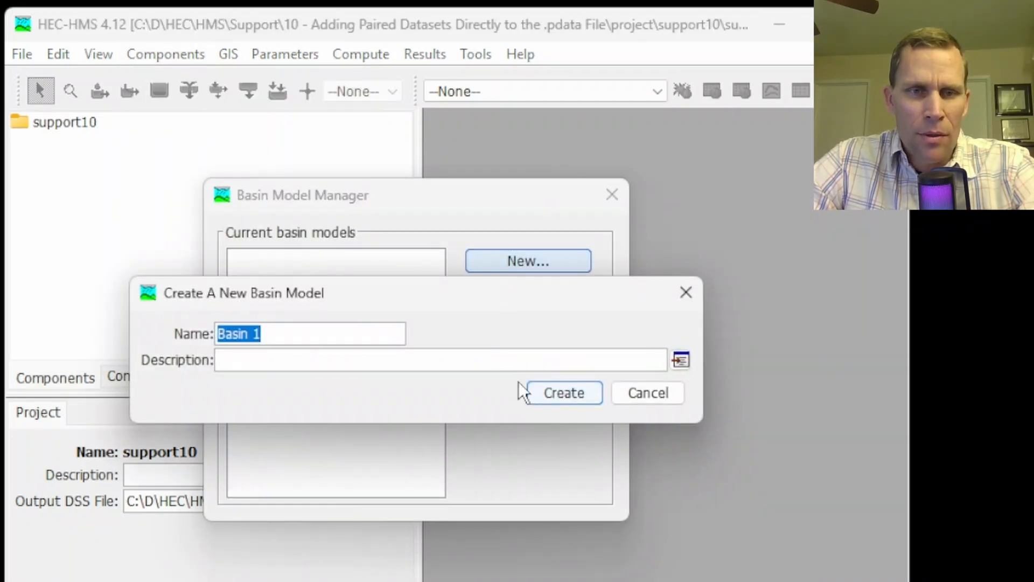
click(533, 391)
click(612, 194)
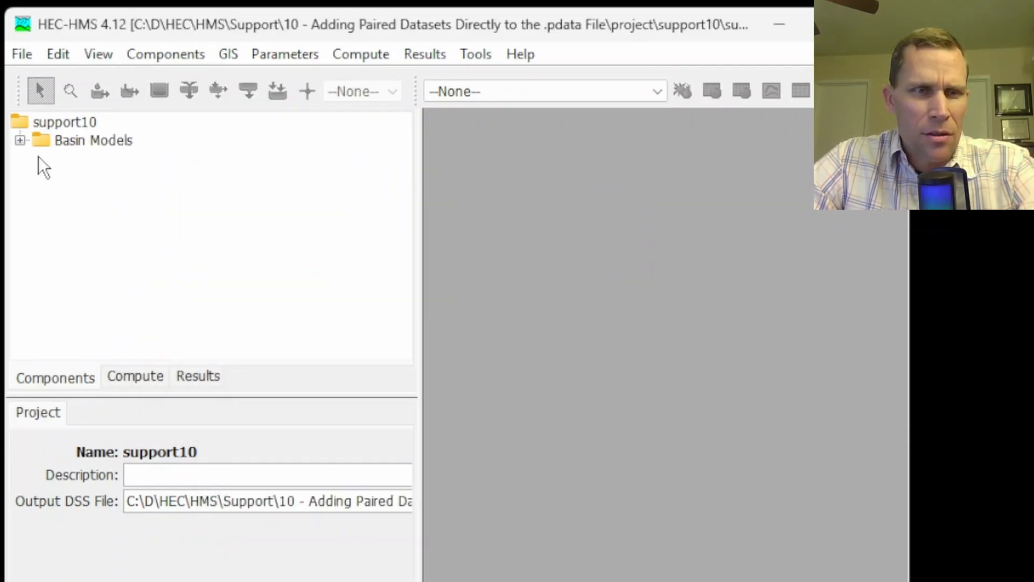
click(20, 140)
click(97, 157)
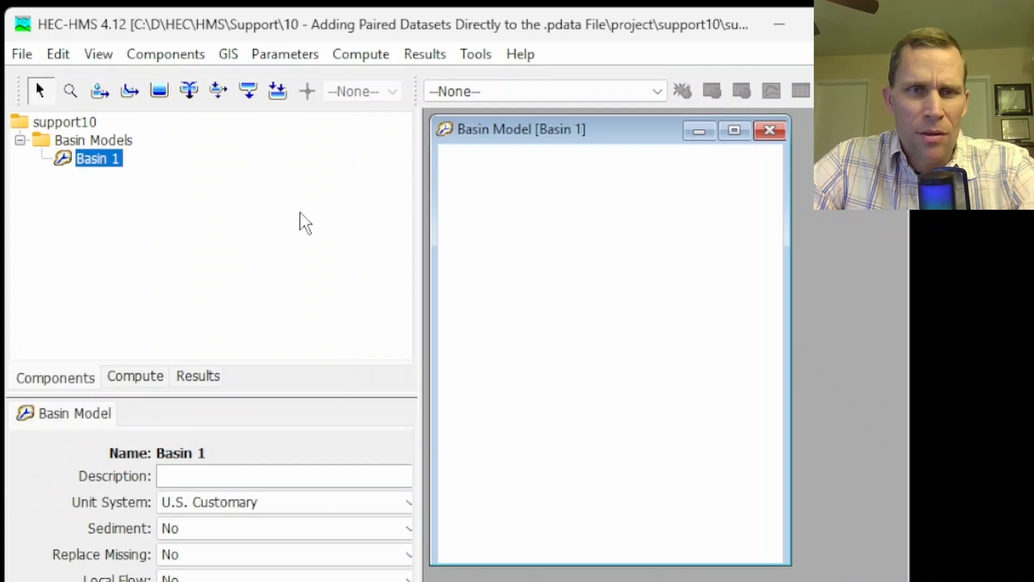
- Maximize the Basin 1 map and add two subbasin elements side by side, Subbasin-1 and Subbasin-2
click(734, 130)
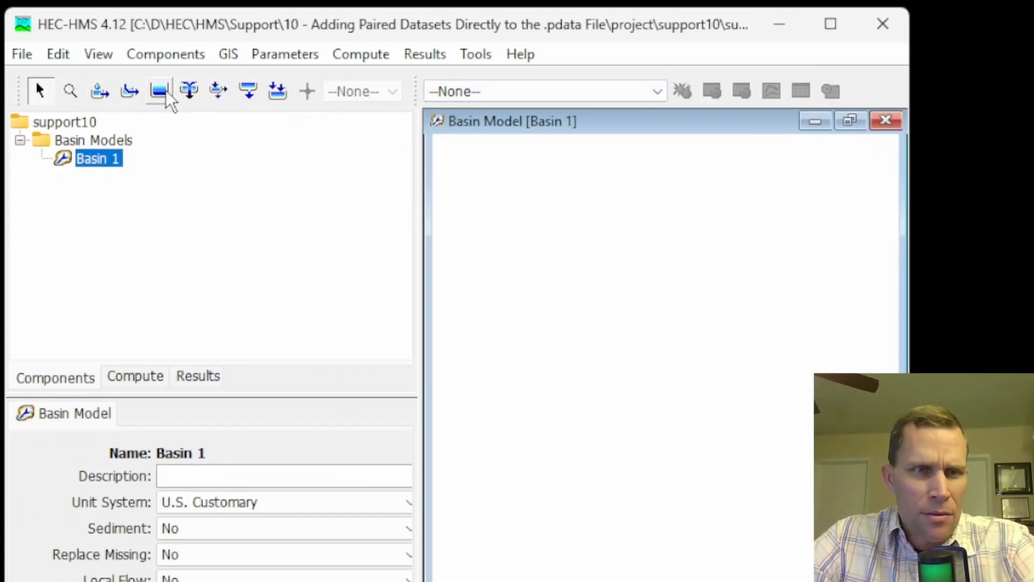
click(100, 91)
click(577, 225)
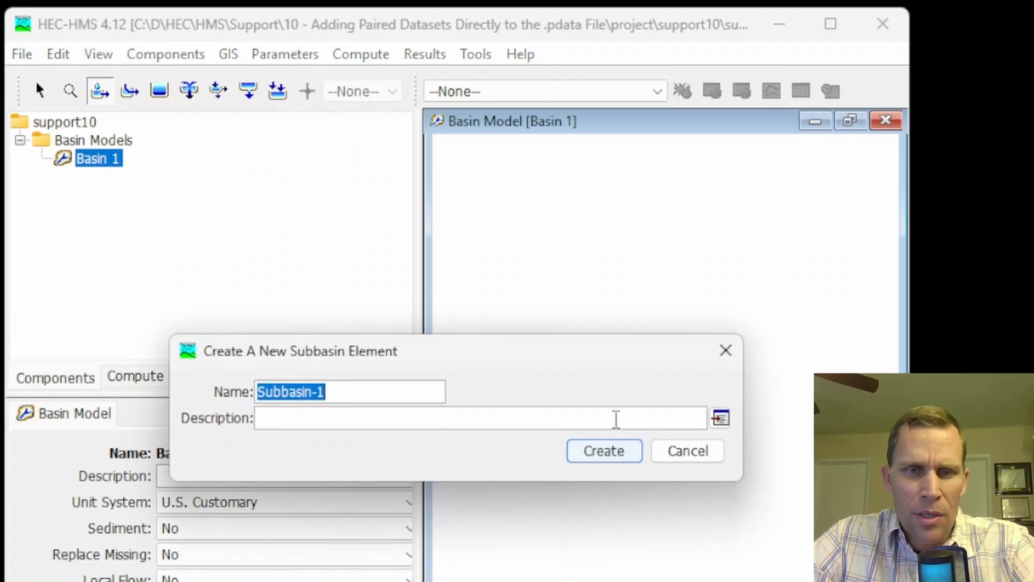
click(617, 450)
click(857, 372)
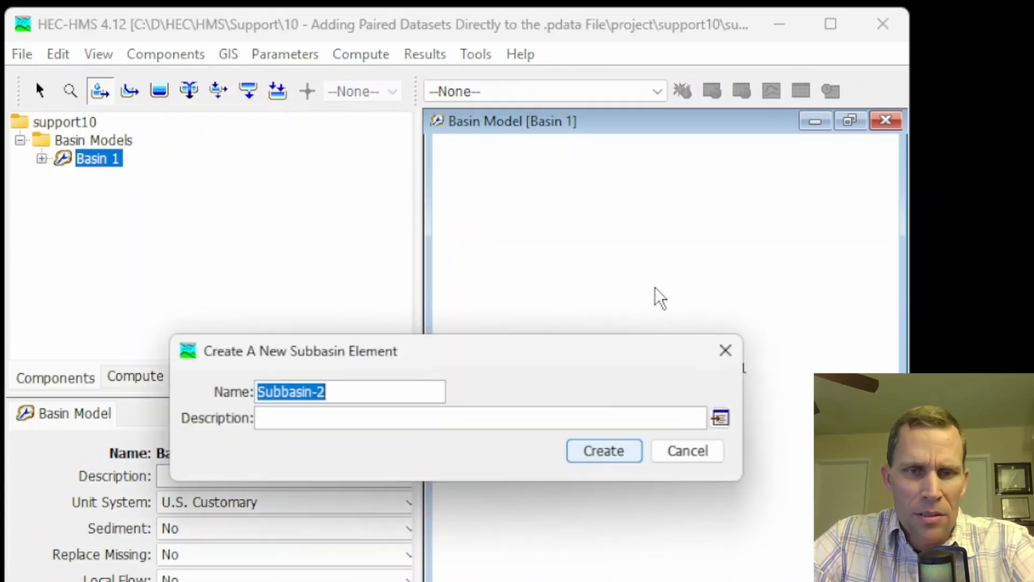
click(614, 450)
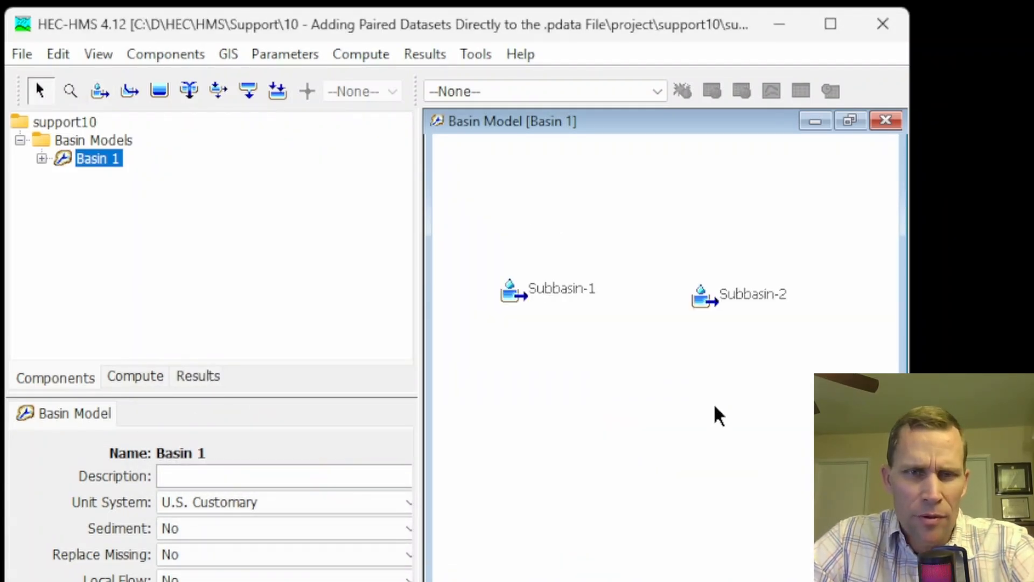
- Add two junction elements below the subbasins, Junction-1 and, further down, Junction-2
click(189, 89)
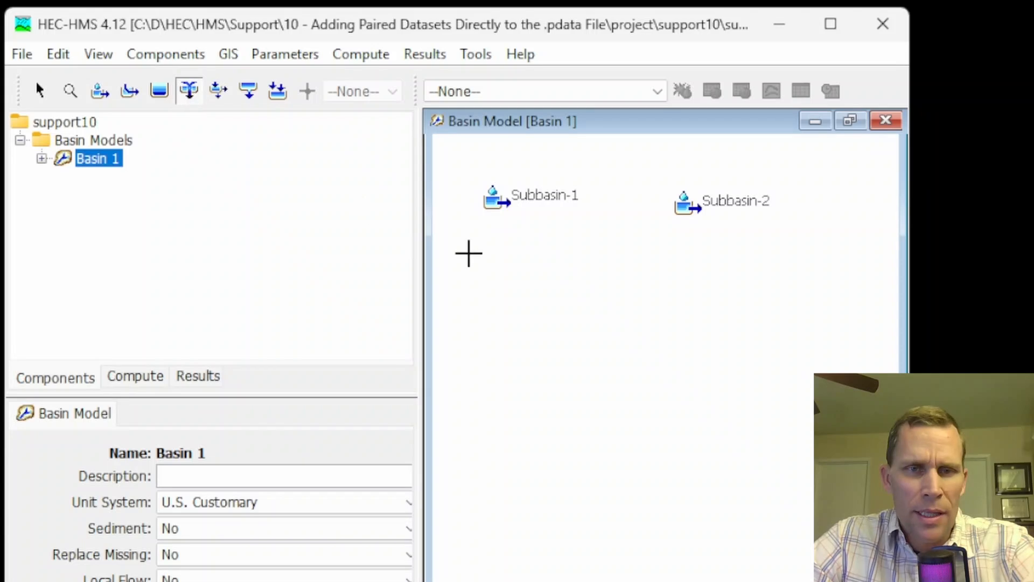
click(555, 347)
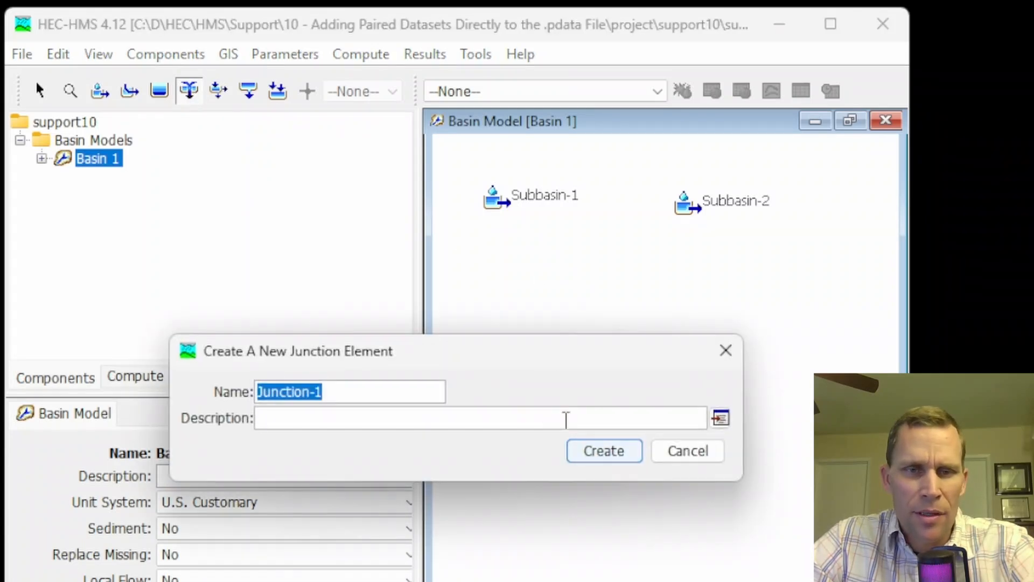
click(600, 449)
click(526, 492)
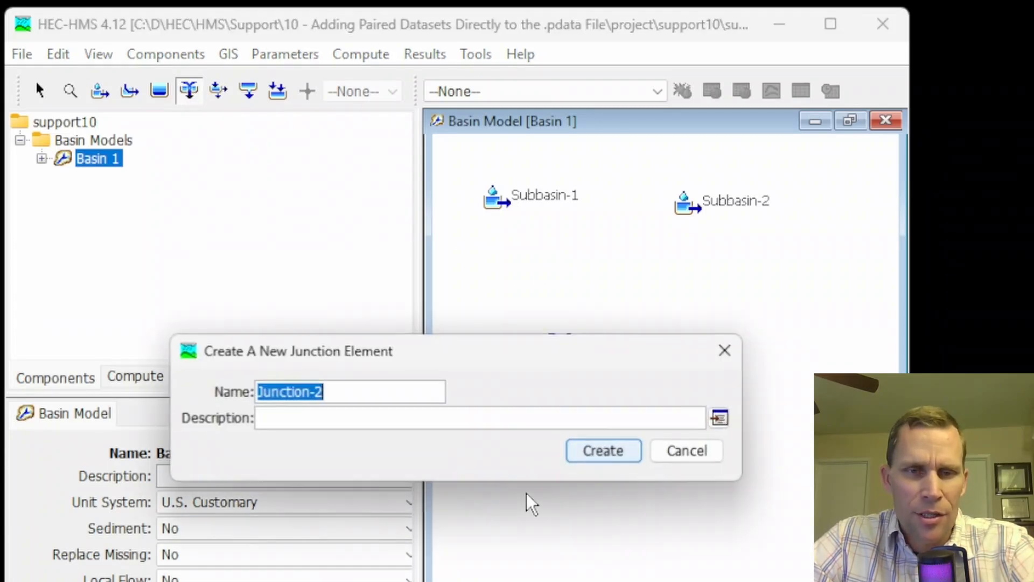
click(588, 454)
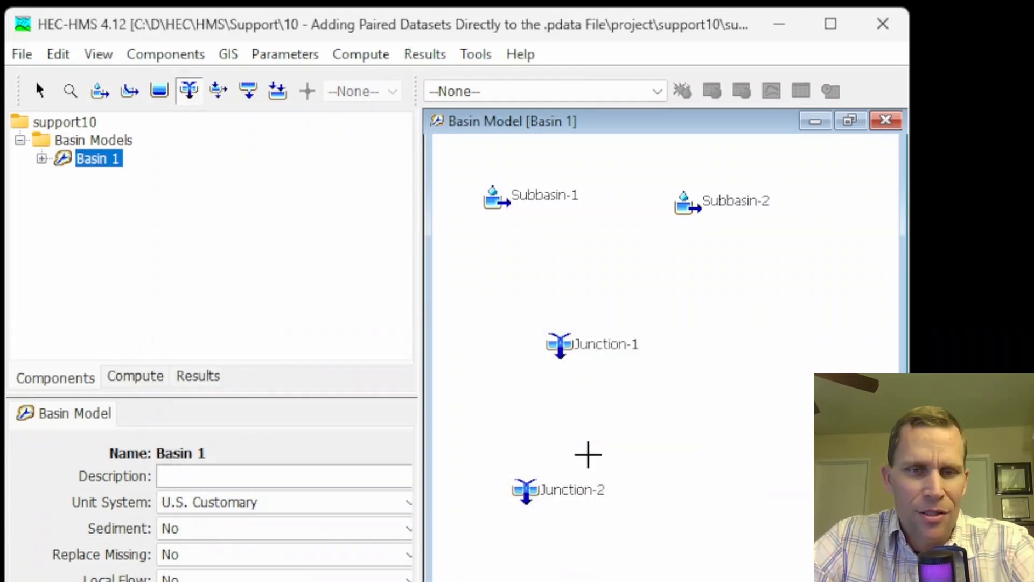
- Draw reach 659 from Subbasin-1 to Junction-1 and reach 660 from Subbasin-2 to Junction-1
click(132, 89)
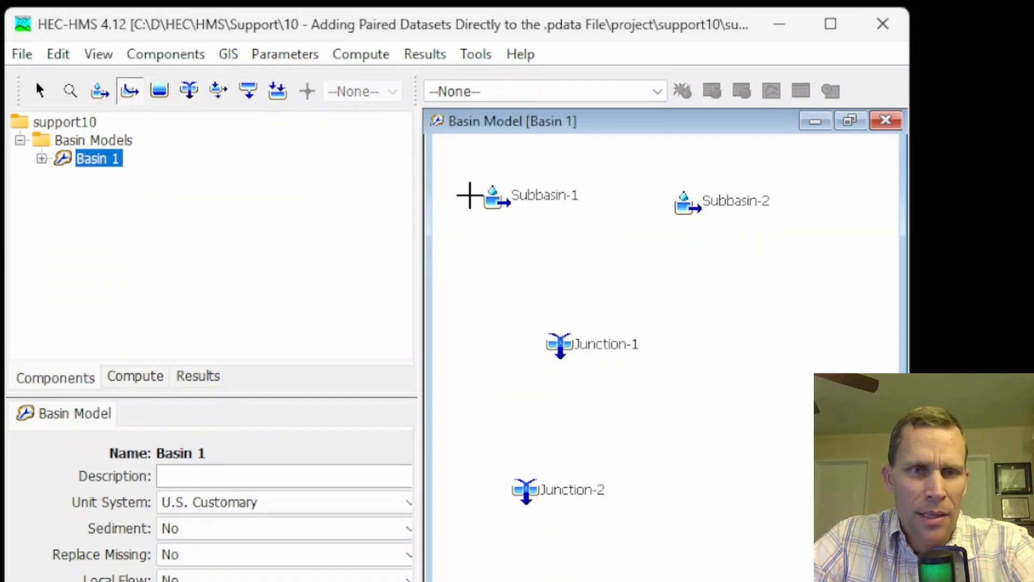
drag(494, 204, 561, 357)
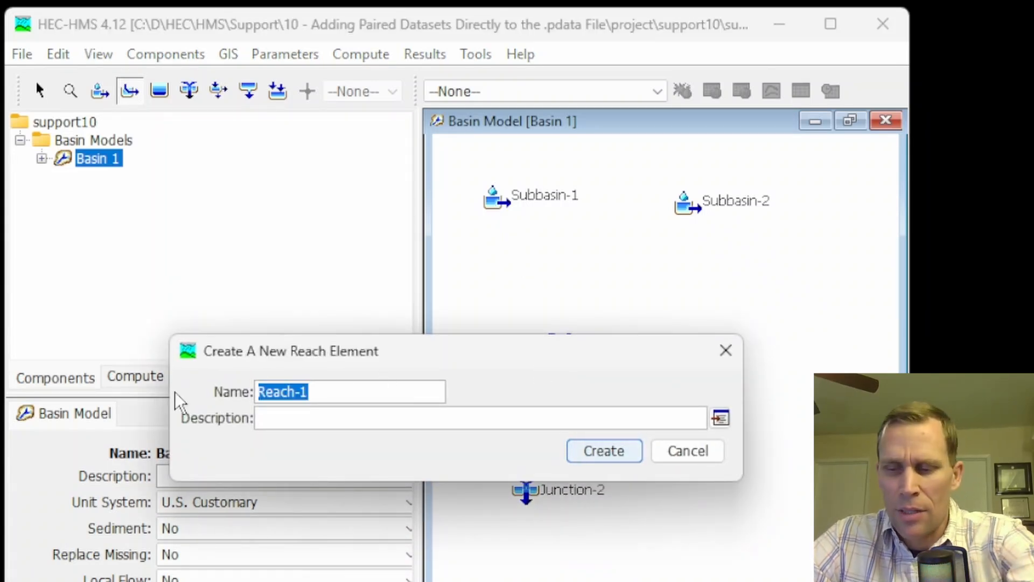
text(659)
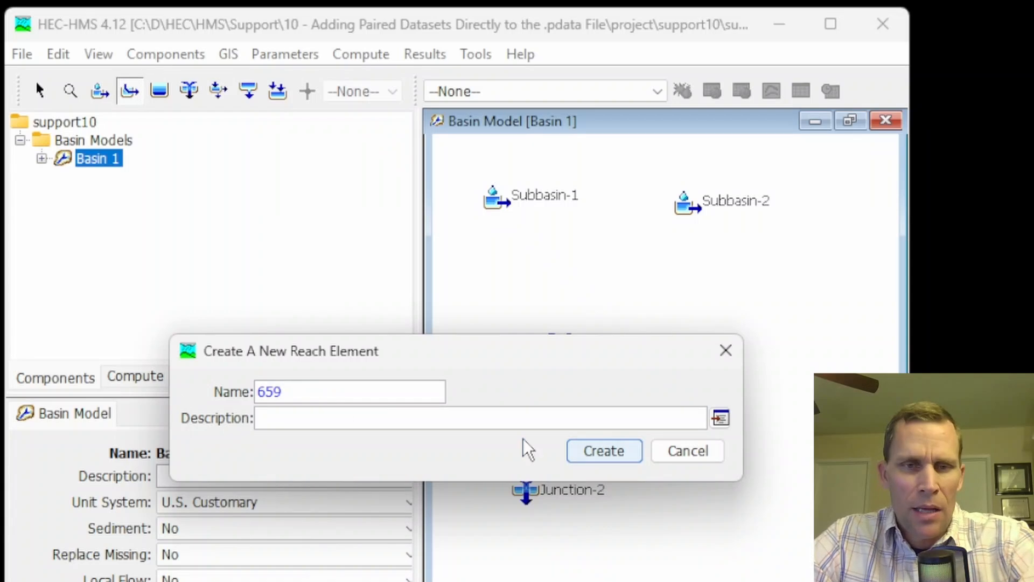
click(604, 451)
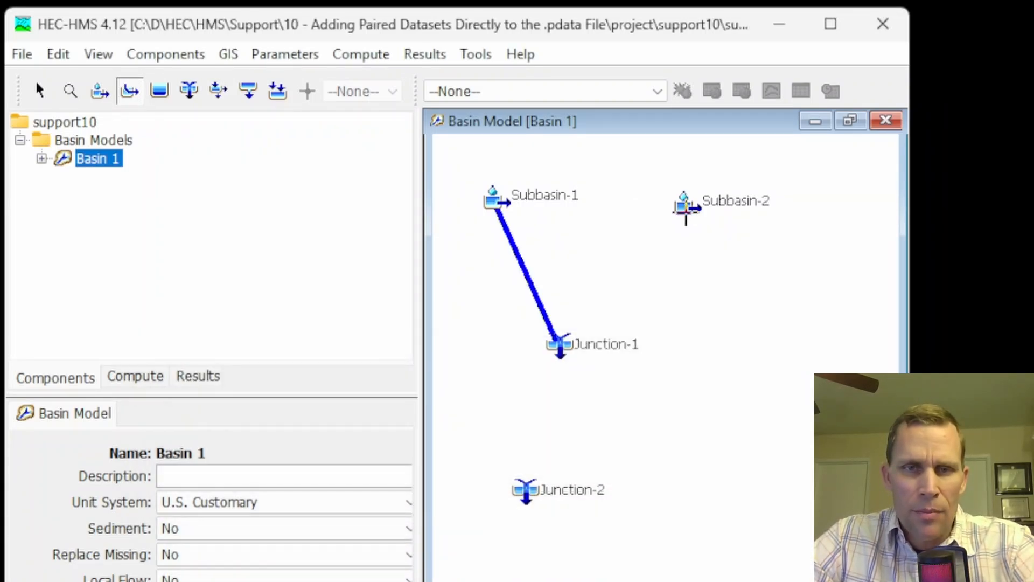
drag(685, 210, 562, 345)
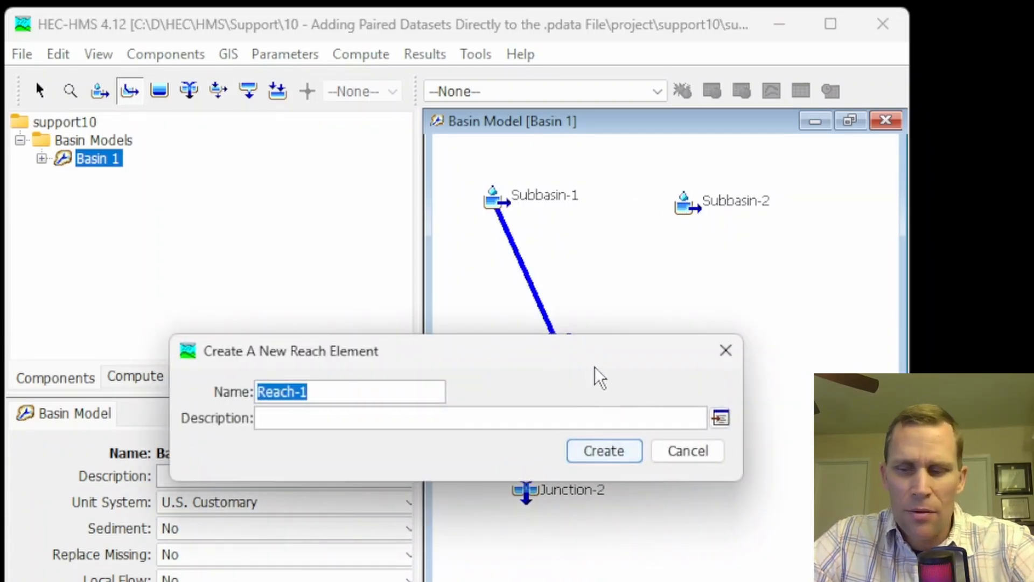
text(660)
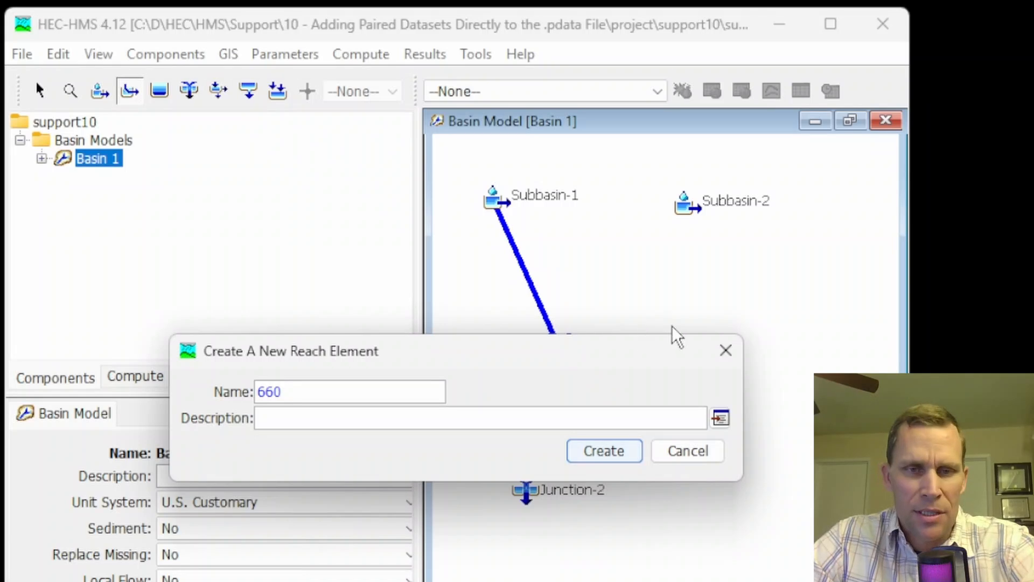
click(605, 448)
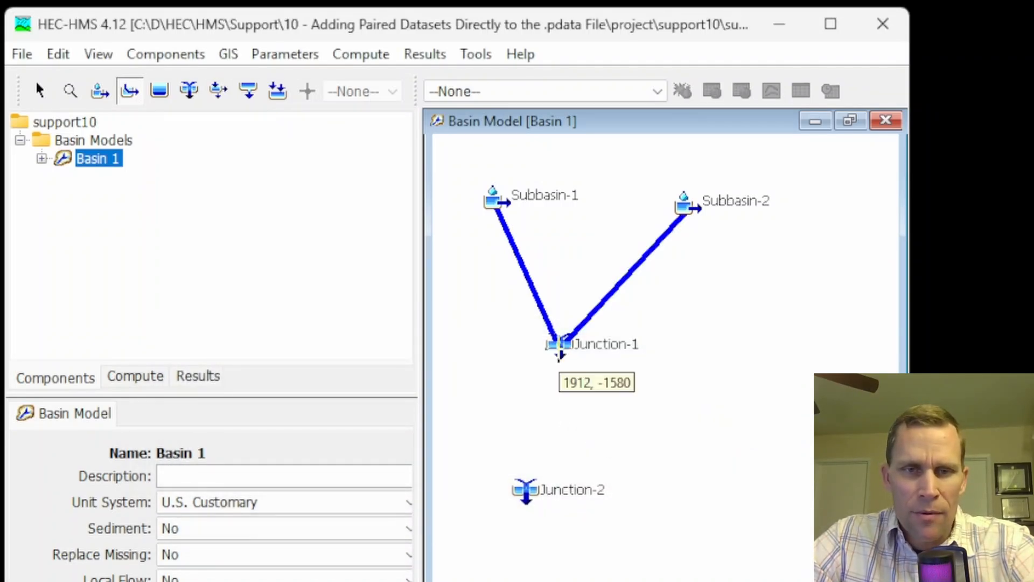
- Draw a reach named 661 from Junction-1 to Junction-2
drag(559, 357, 521, 488)
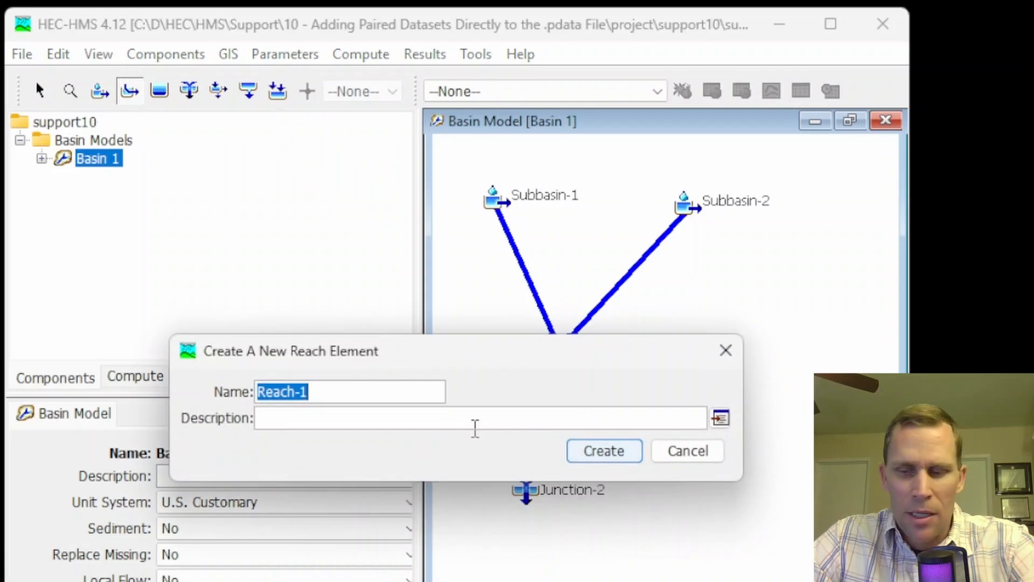
text(661)
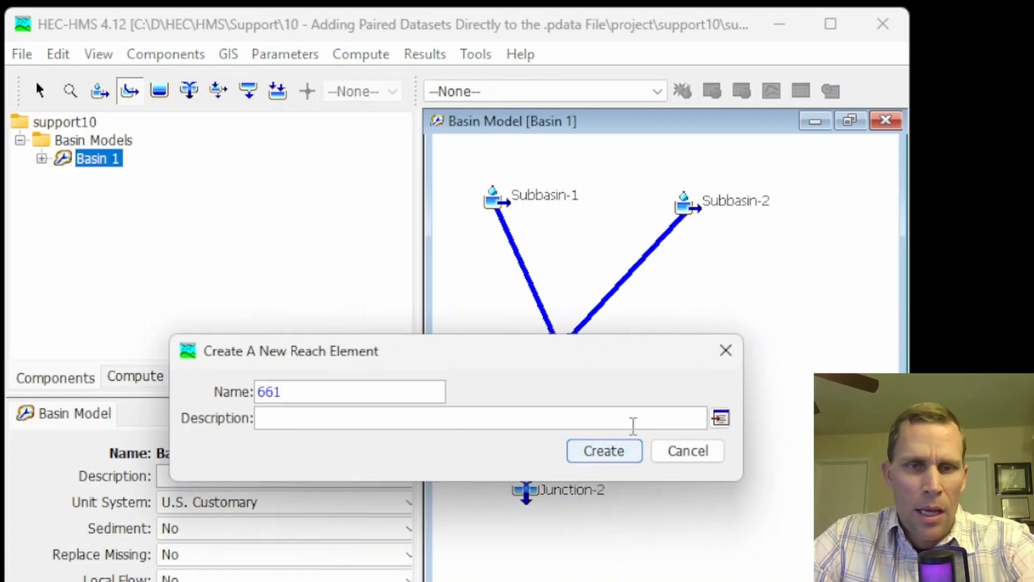
click(623, 459)
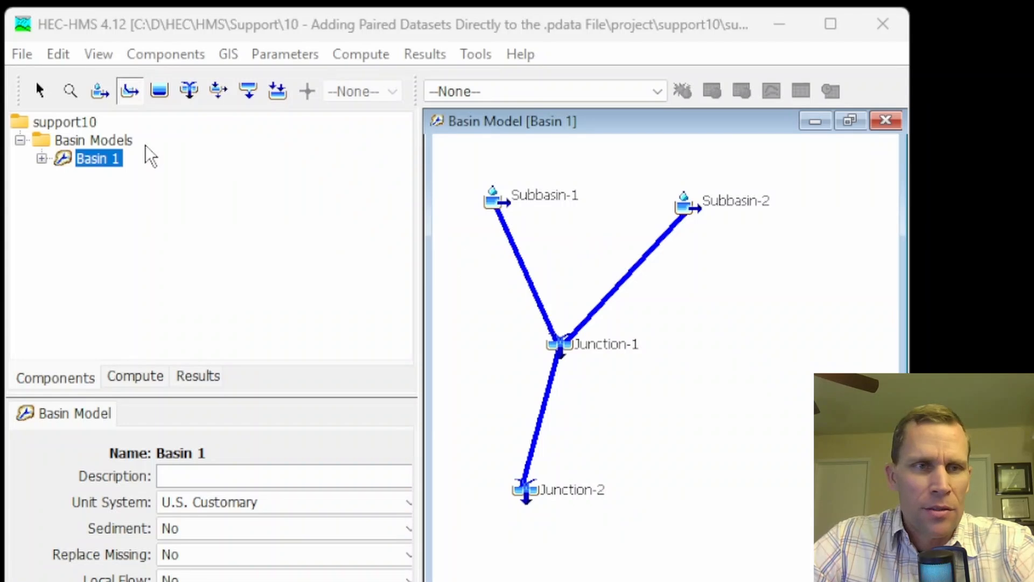
- Change the routing method of reaches 659, 660 and 661 together to Muskingum-Cunge, and clear the selection
click(40, 91)
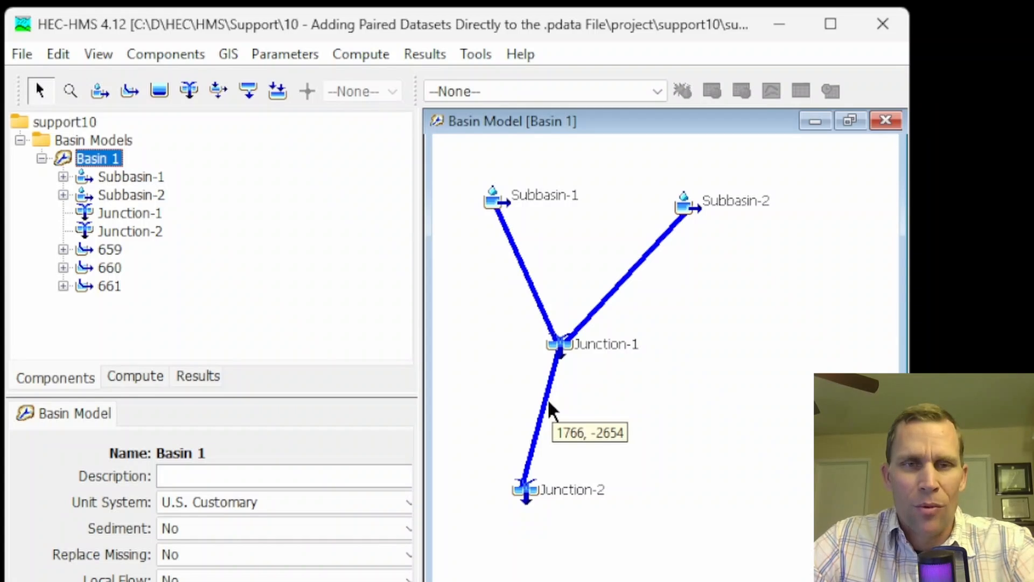
click(525, 276)
ctrl+click(634, 281)
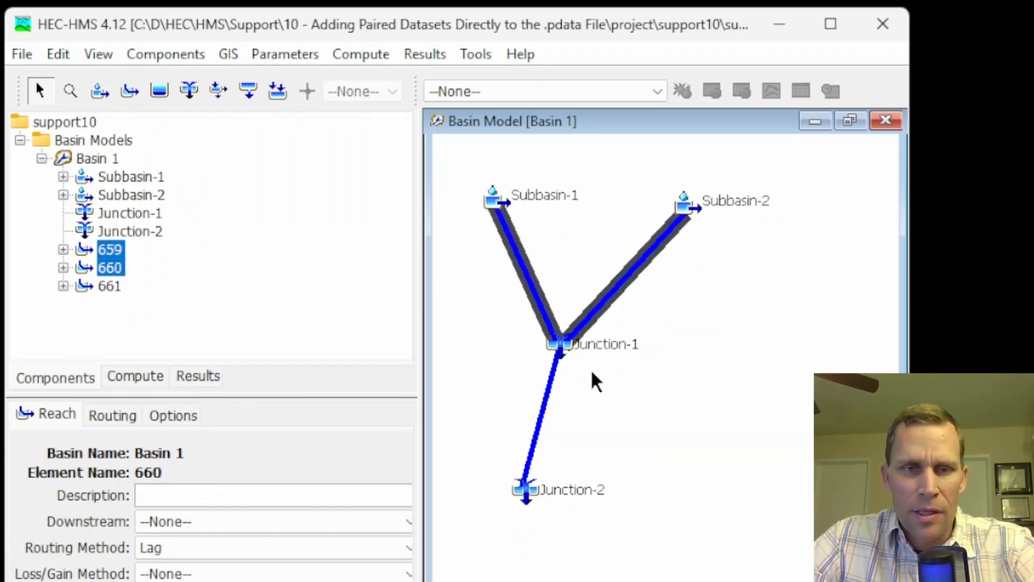
ctrl+click(533, 458)
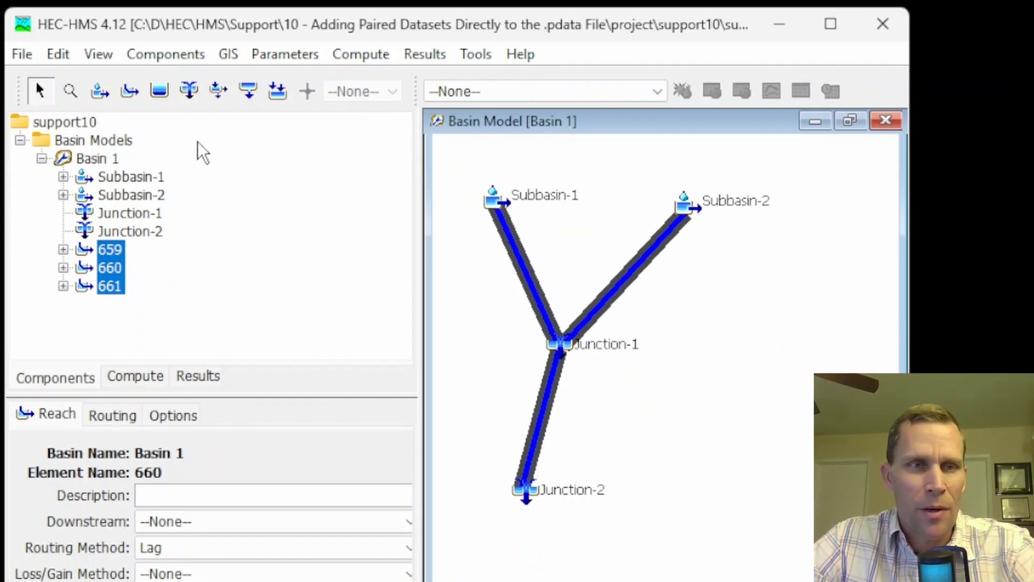
click(279, 55)
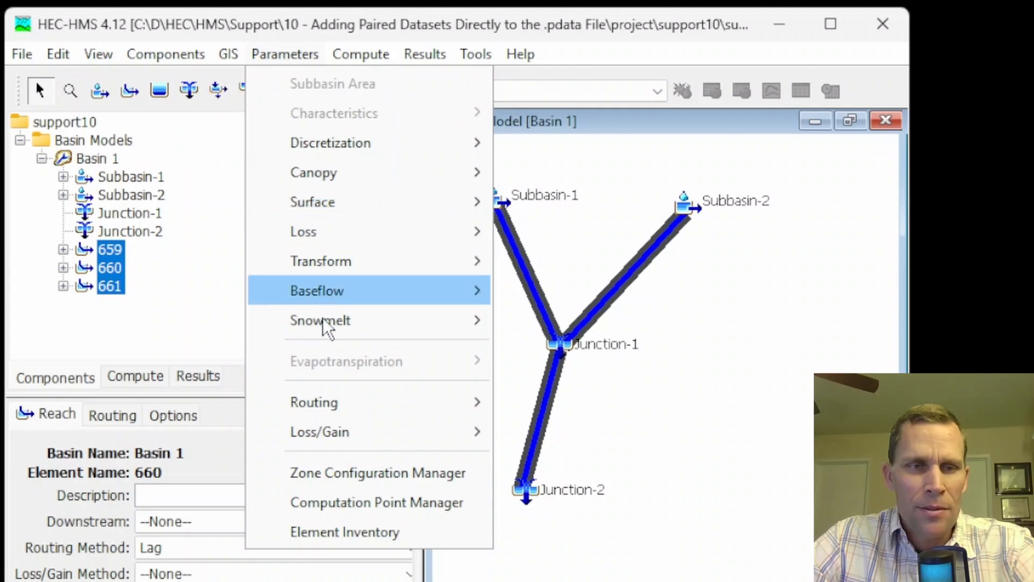
mouse_move(358, 402)
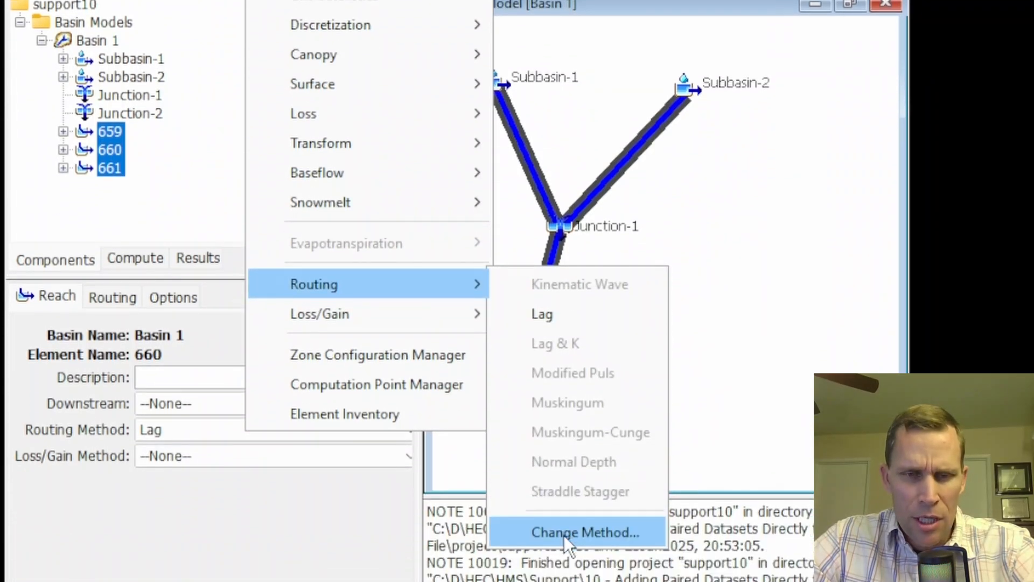
click(563, 533)
click(476, 289)
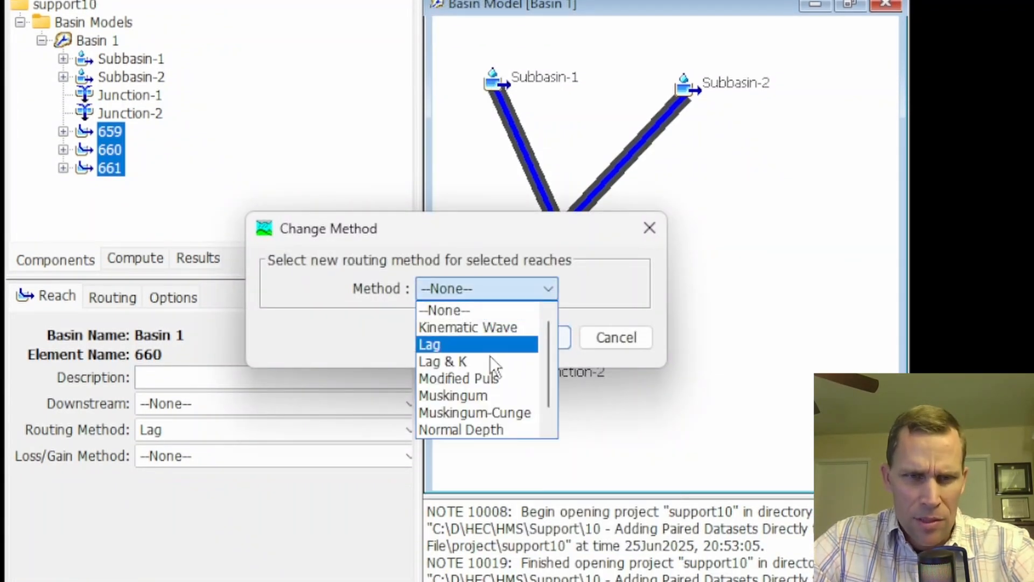
click(487, 412)
click(511, 344)
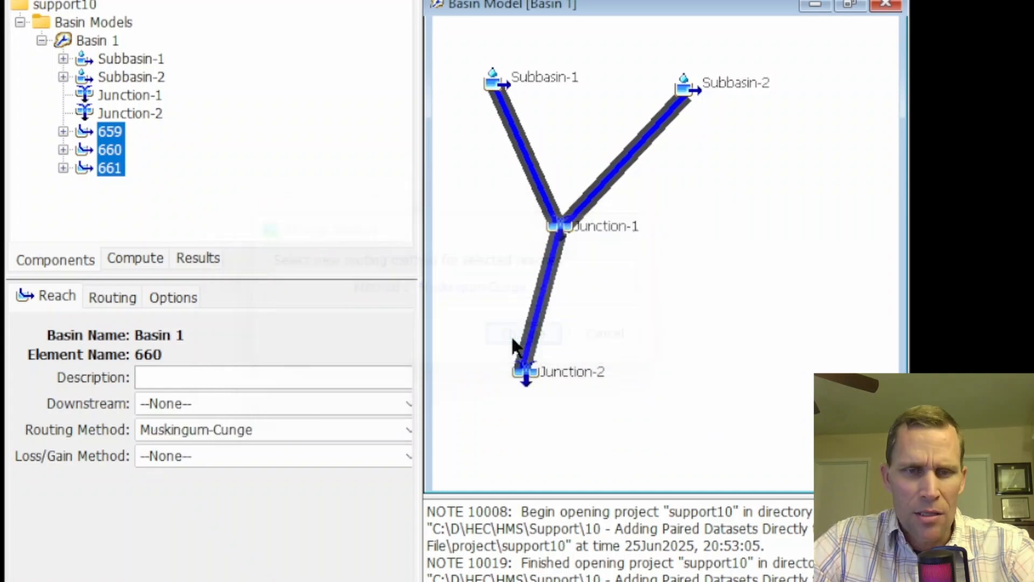
click(488, 285)
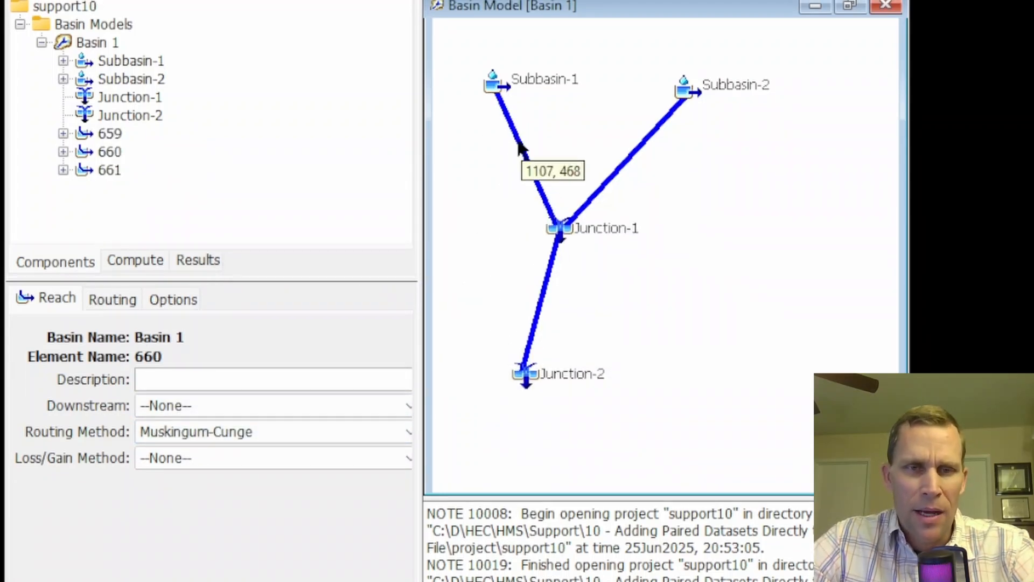
- Set the routing cross-section shape of reach 659 to Eight Point
click(521, 155)
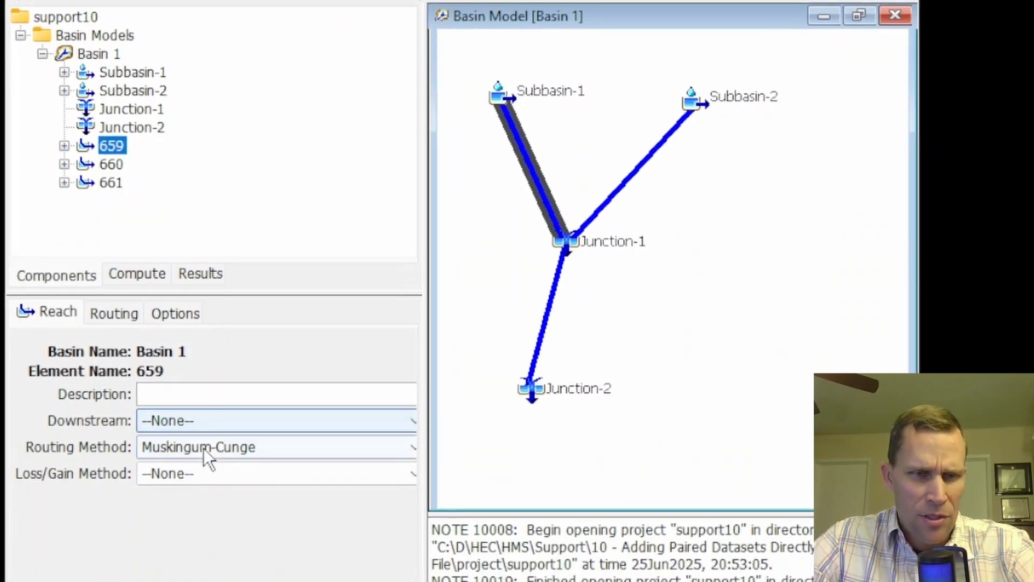
click(115, 314)
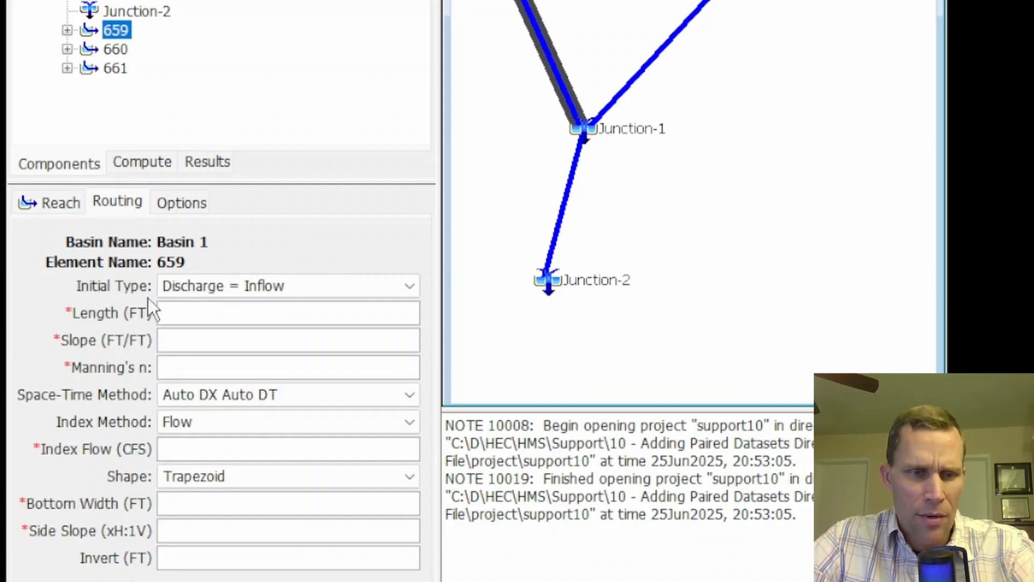
click(232, 476)
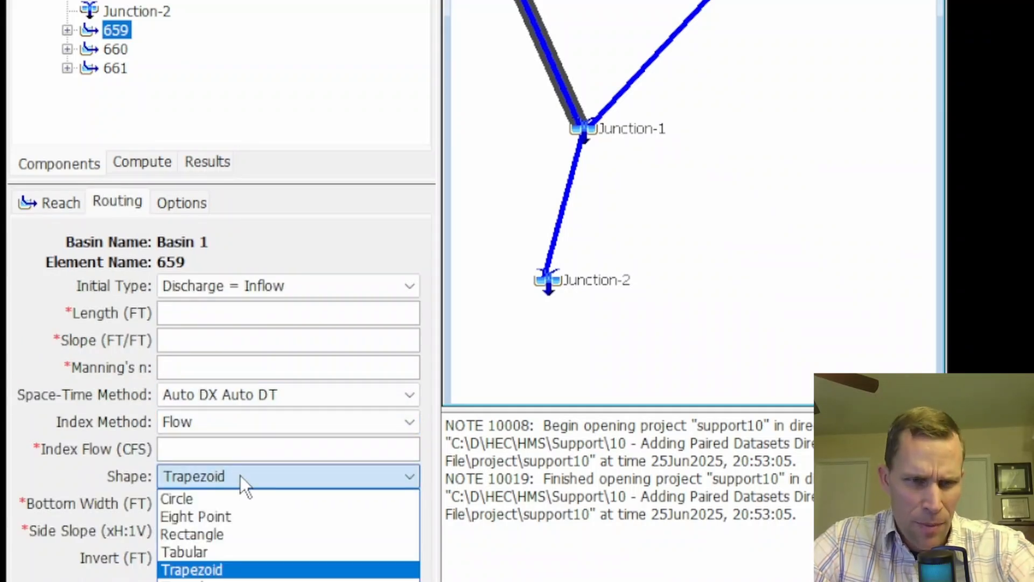
click(250, 510)
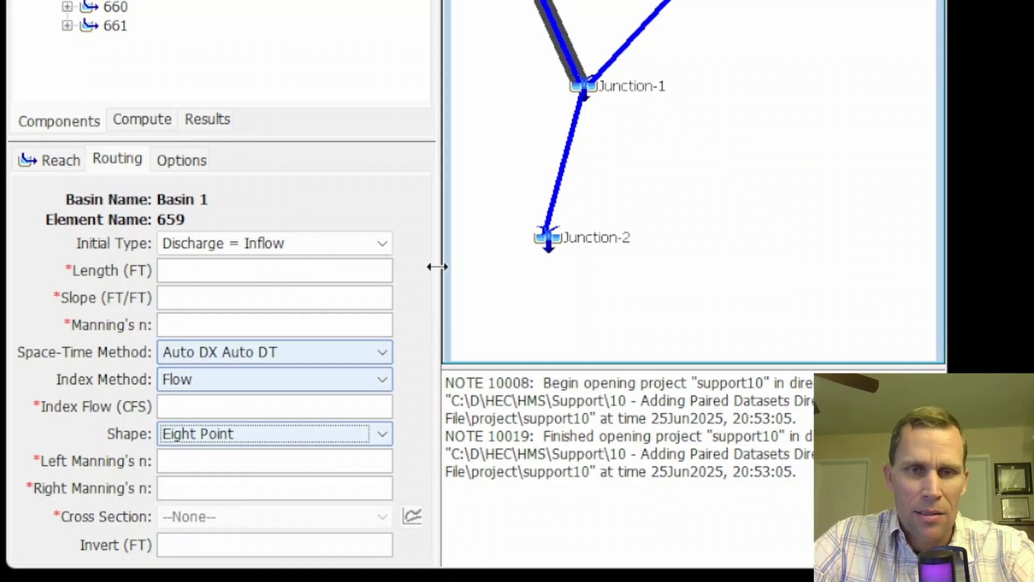
- Set the routing cross-section shape of reaches 660 and 661 to Eight Point
click(667, 13)
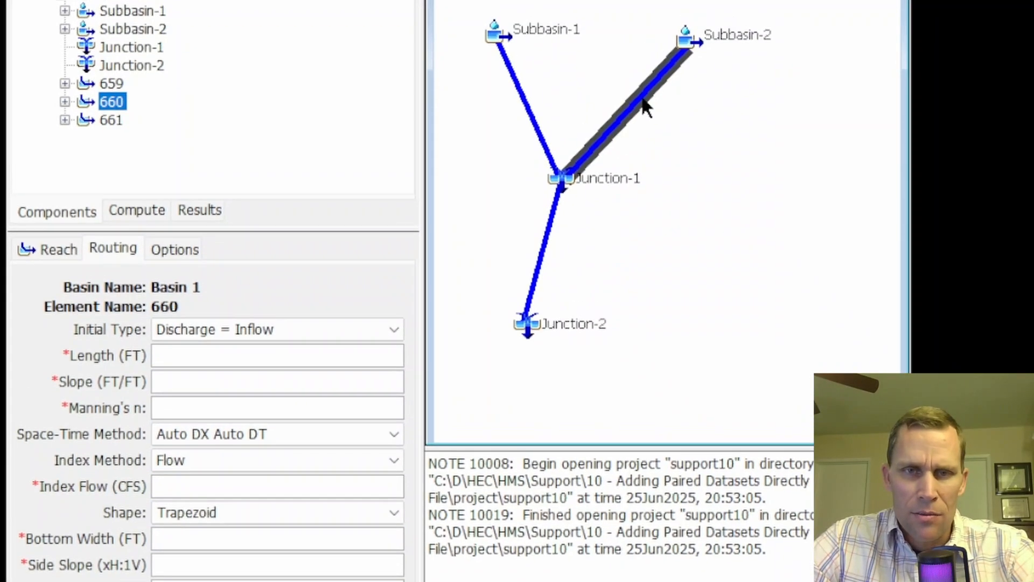
click(262, 503)
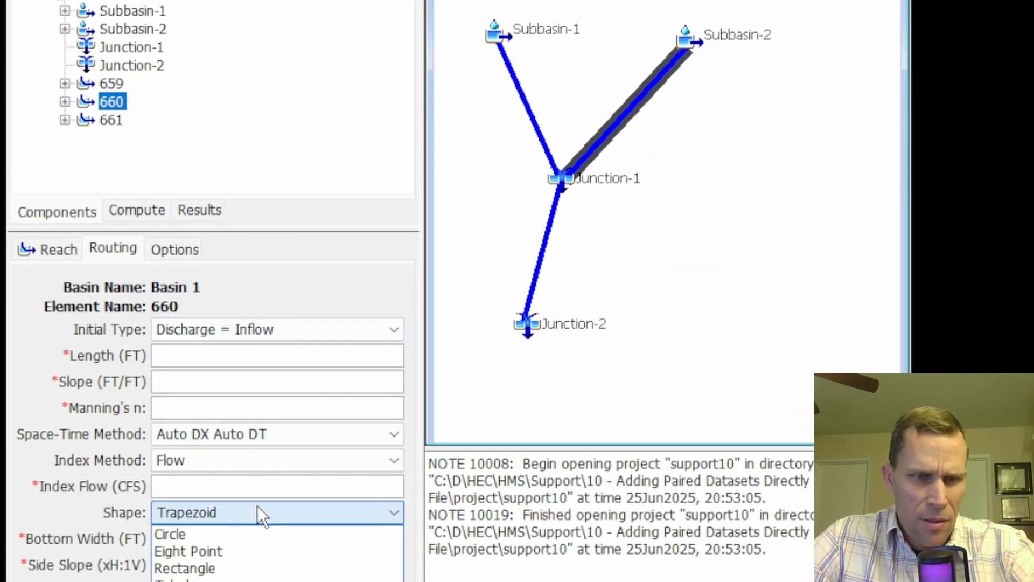
click(234, 549)
click(548, 231)
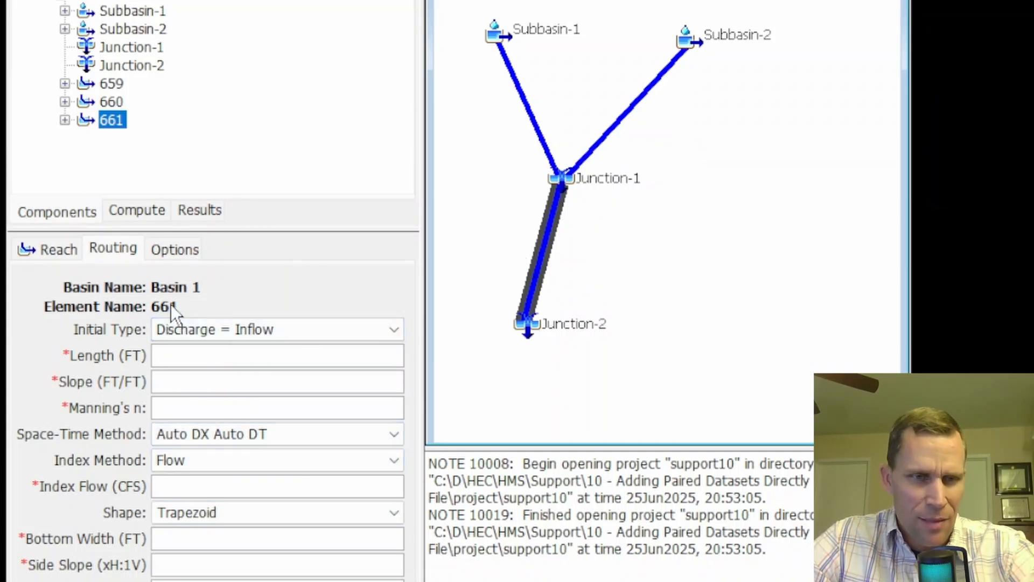
click(223, 512)
click(224, 548)
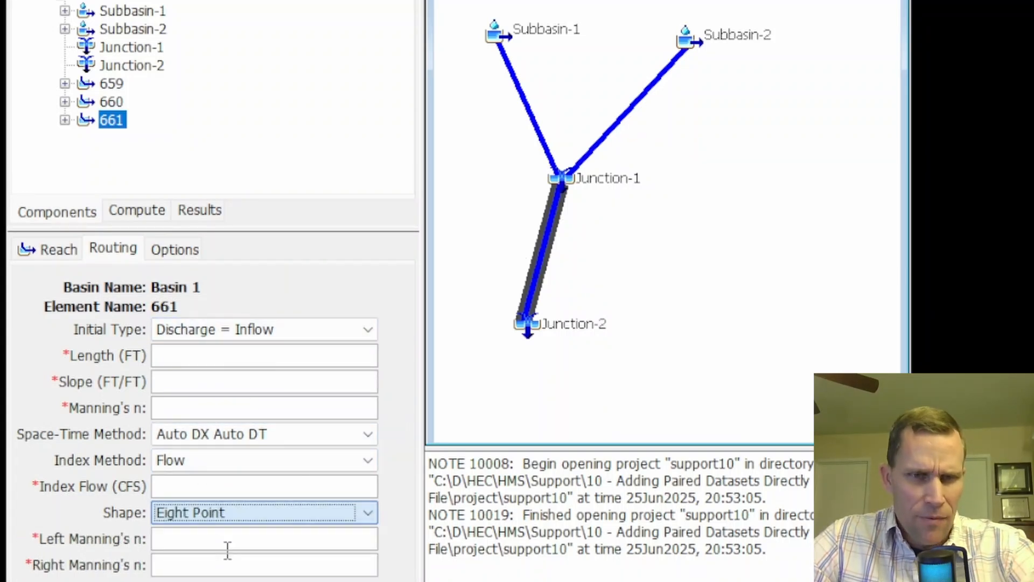
- Save the project and create a Cross Sections paired dataset named 659
click(22, 49)
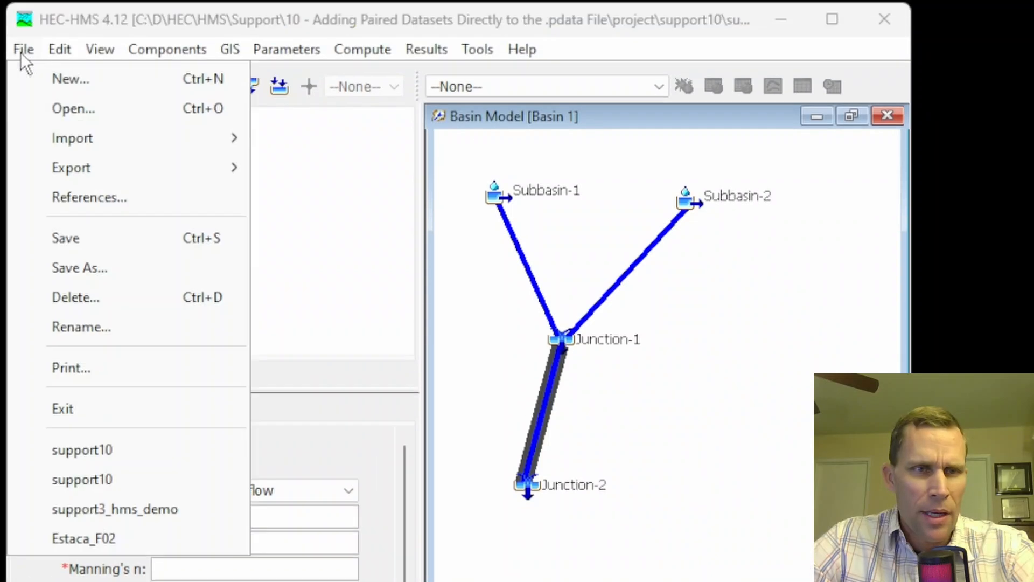
click(63, 241)
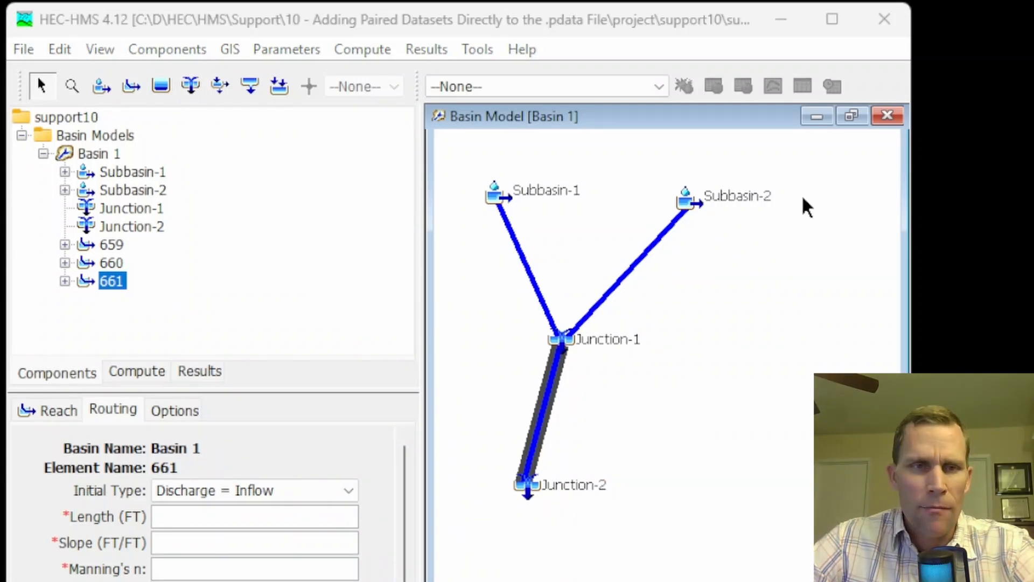
click(171, 53)
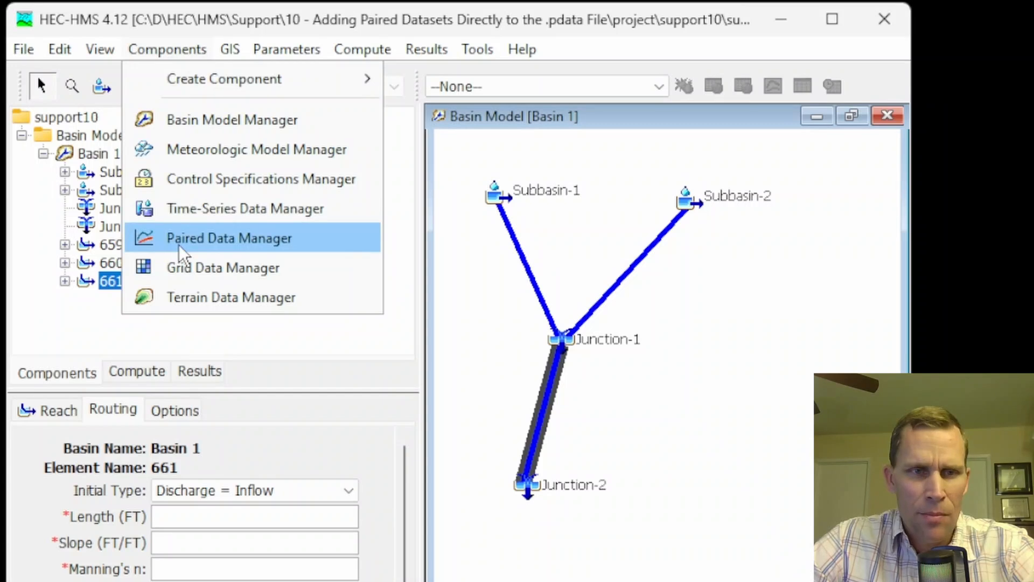
click(195, 246)
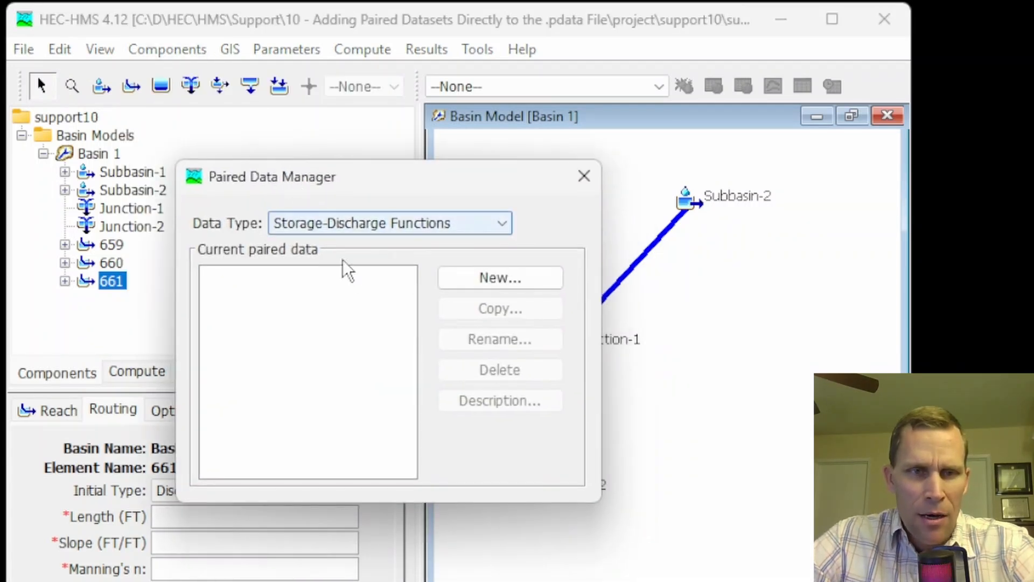
click(350, 224)
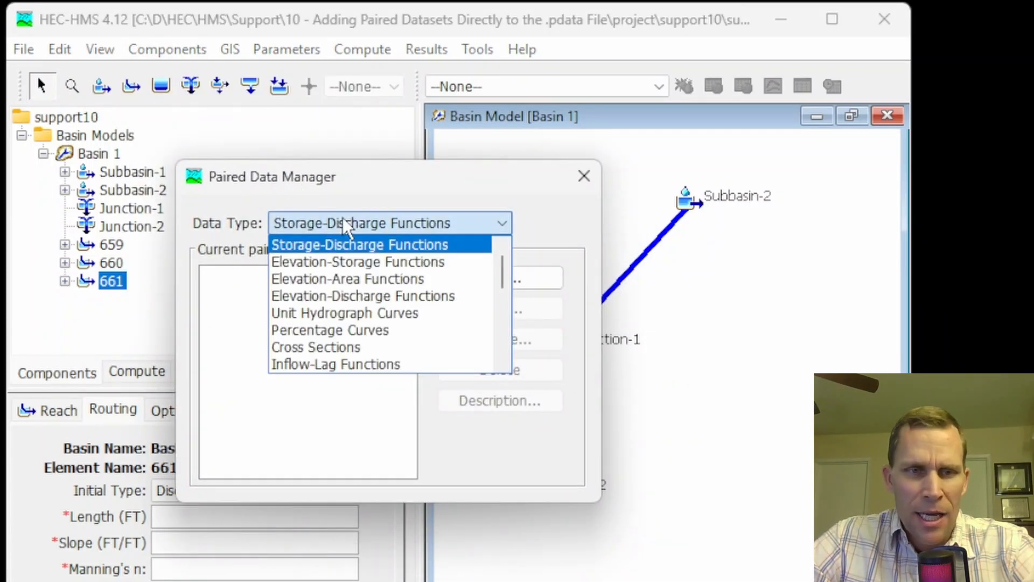
click(337, 350)
click(484, 281)
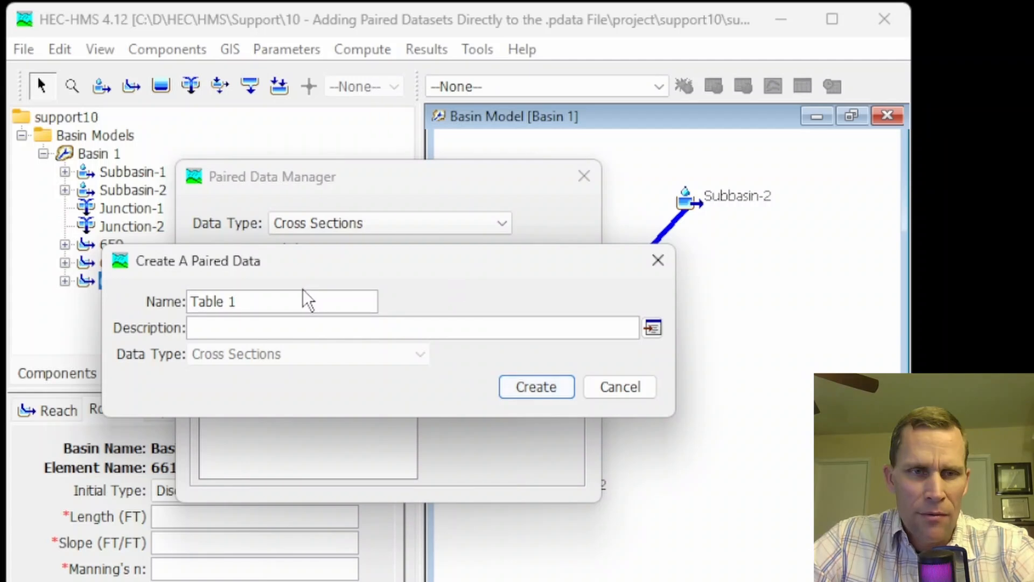
drag(307, 300, 123, 311)
text(659)
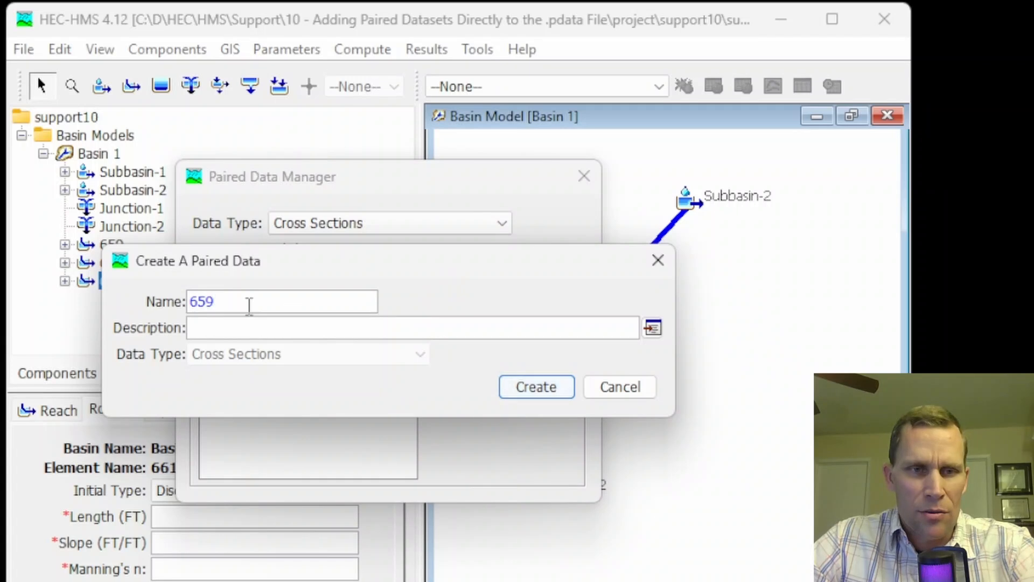
click(539, 391)
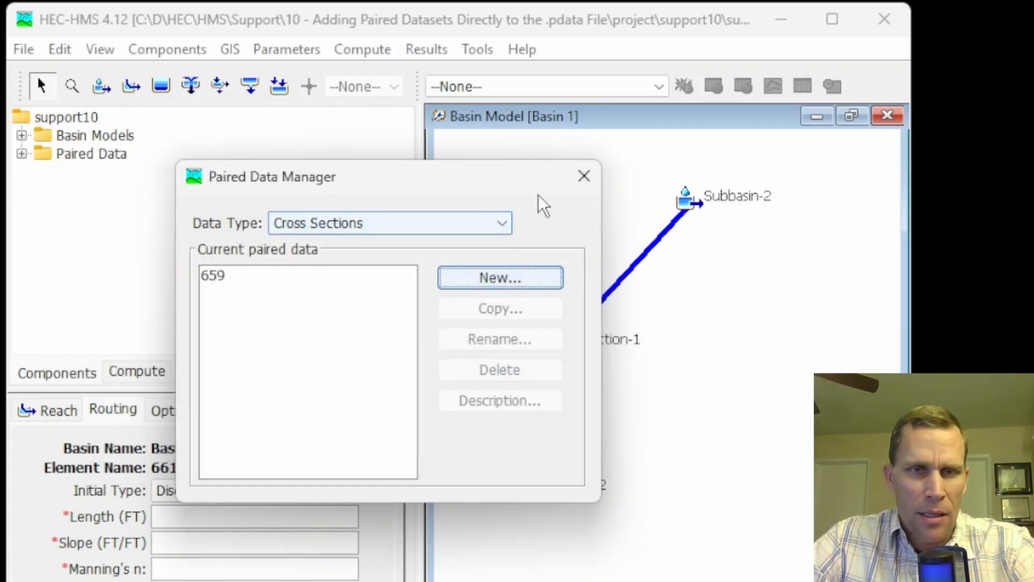
click(584, 176)
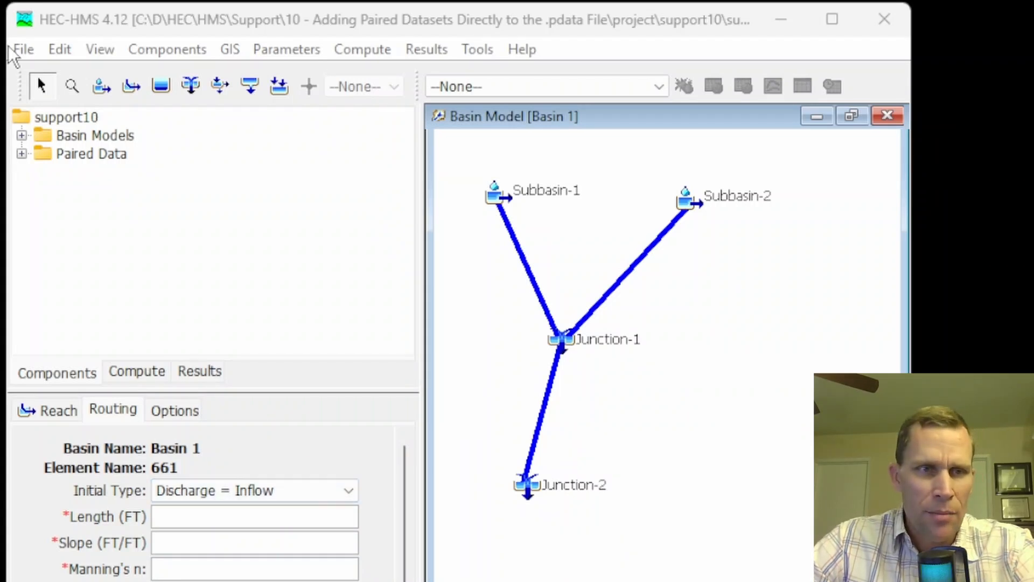
- Save the project again and open support10.pdata from the support10 project folder in Notepad++
click(24, 50)
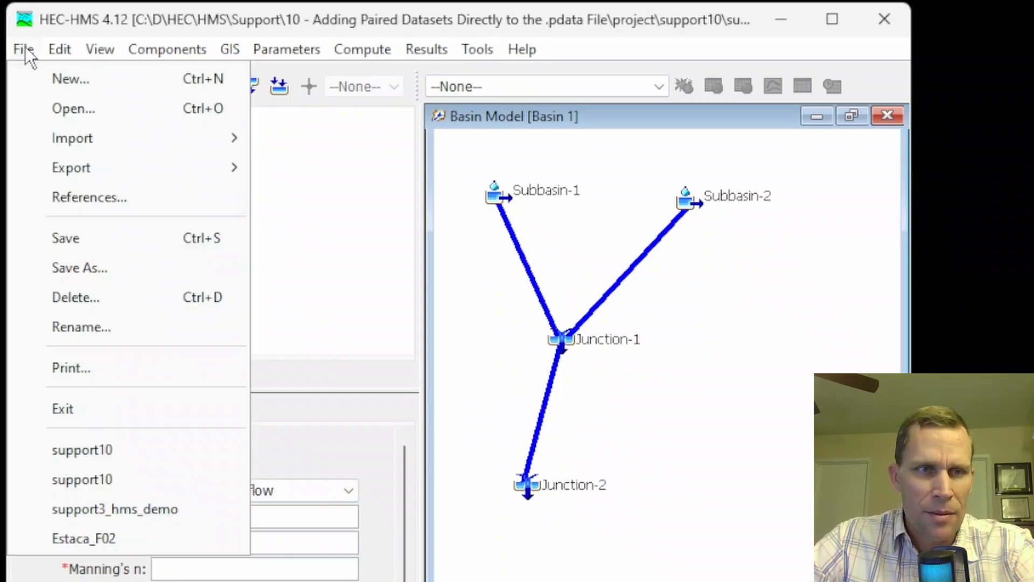
click(65, 241)
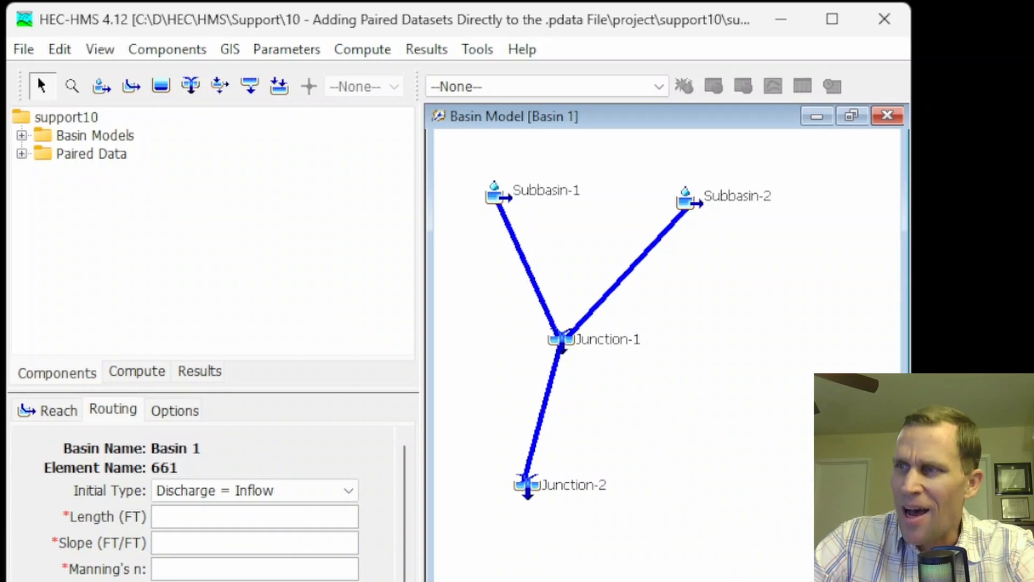
drag(1023, 258, 718, 23)
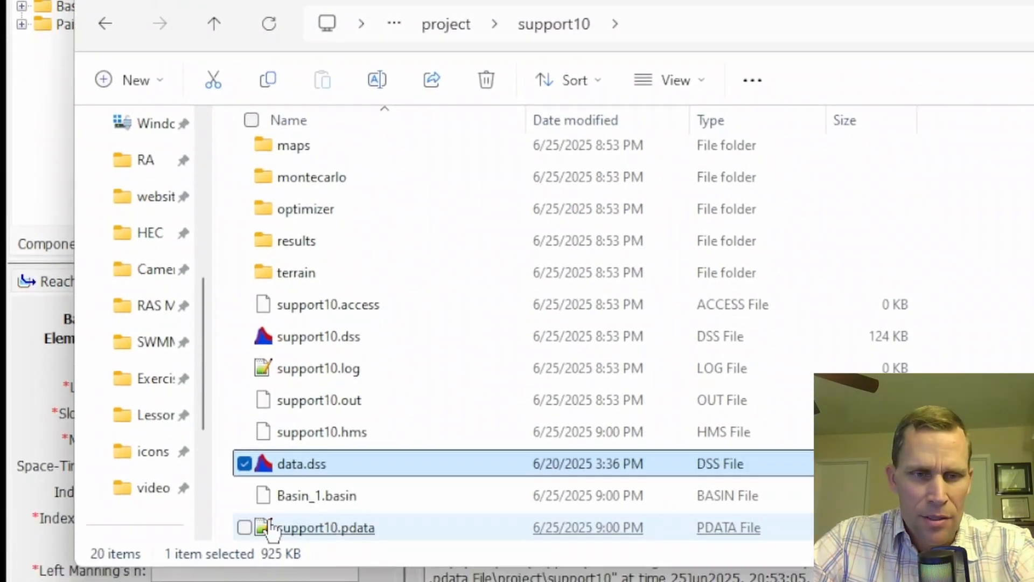
click(310, 533)
double_click(312, 533)
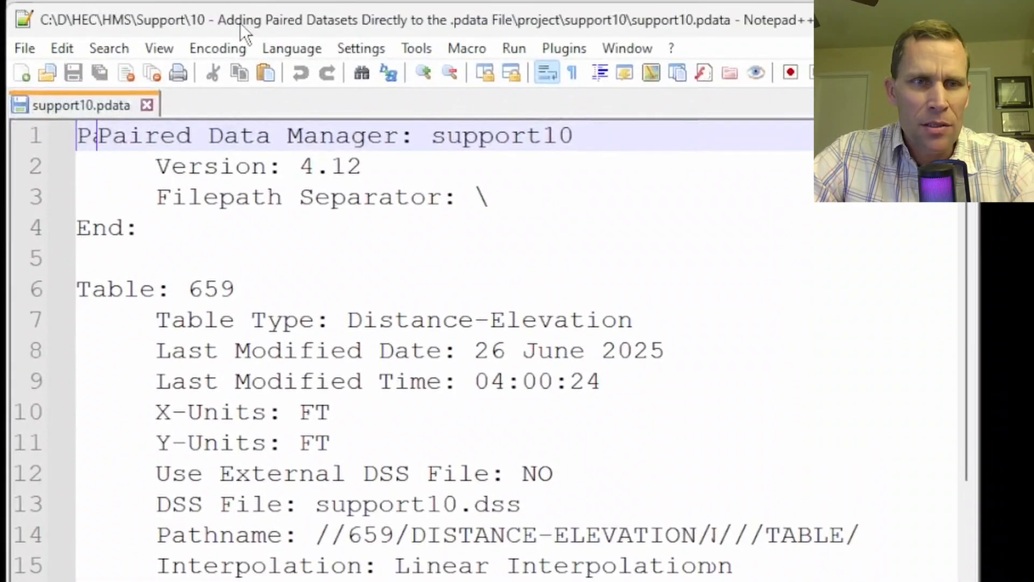
- Examine the header and the table 659 block in support10.pdata, including its last modified lines and DSS file reference
drag(221, 250, 75, 151)
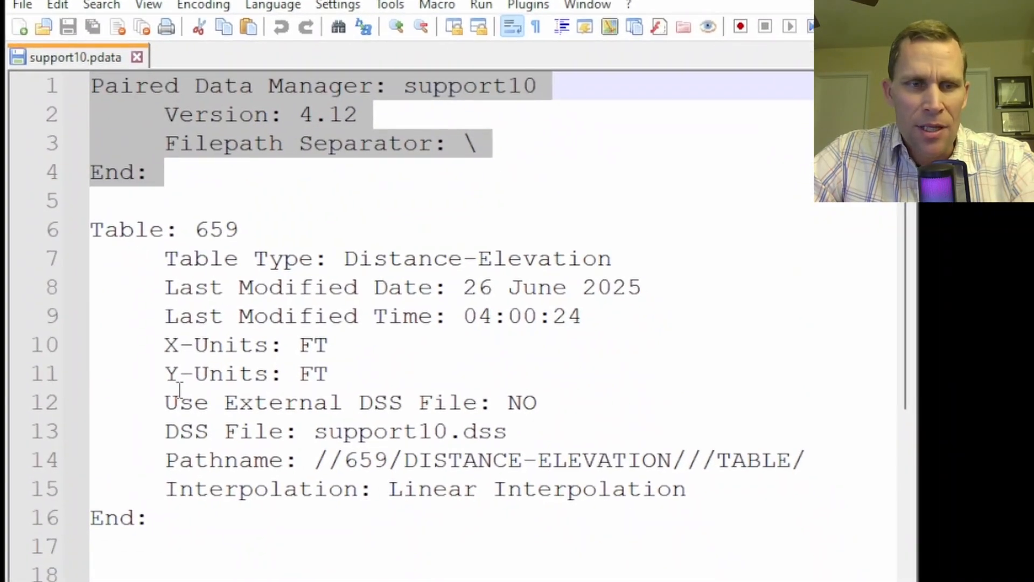
drag(159, 527, 90, 230)
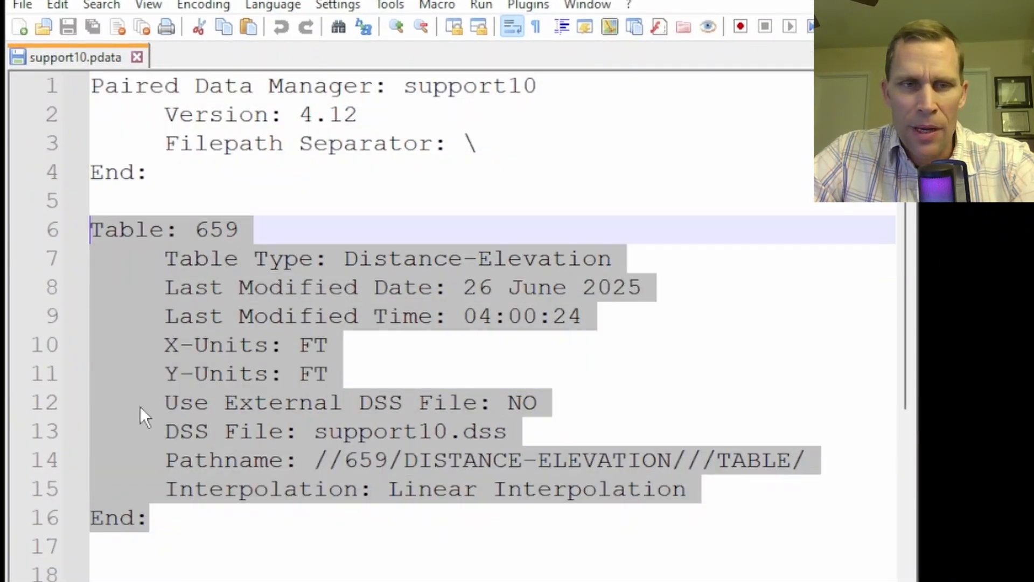
click(268, 535)
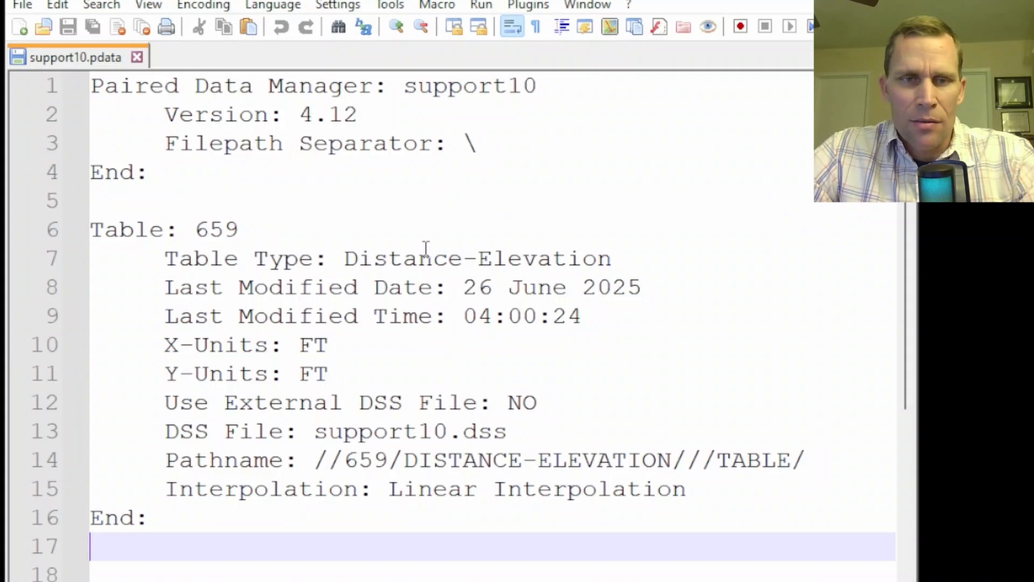
drag(611, 317, 33, 294)
click(230, 203)
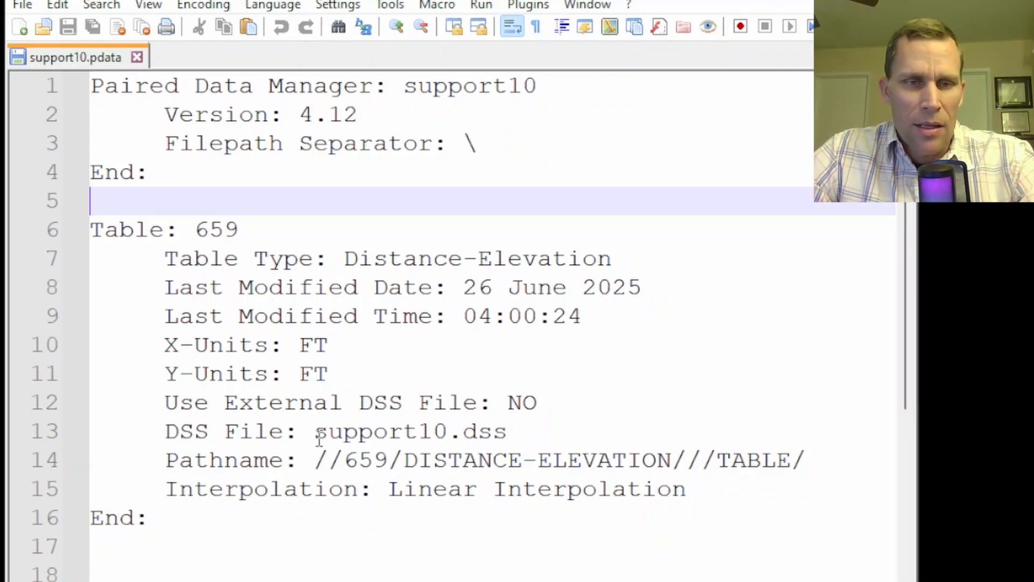
drag(315, 438, 531, 442)
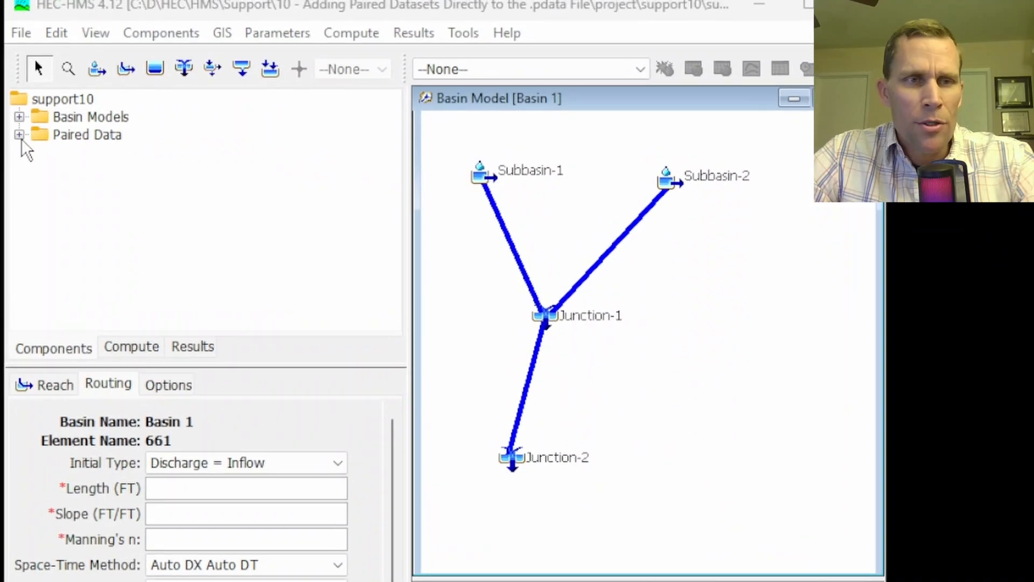
- In HEC-HMS, paste station-elevation pairs 0/50, 10/30, 30/30, 40/10, 60/10, 70/30, 90/30, 100/50 ft into cross section 659 and save the project
click(19, 135)
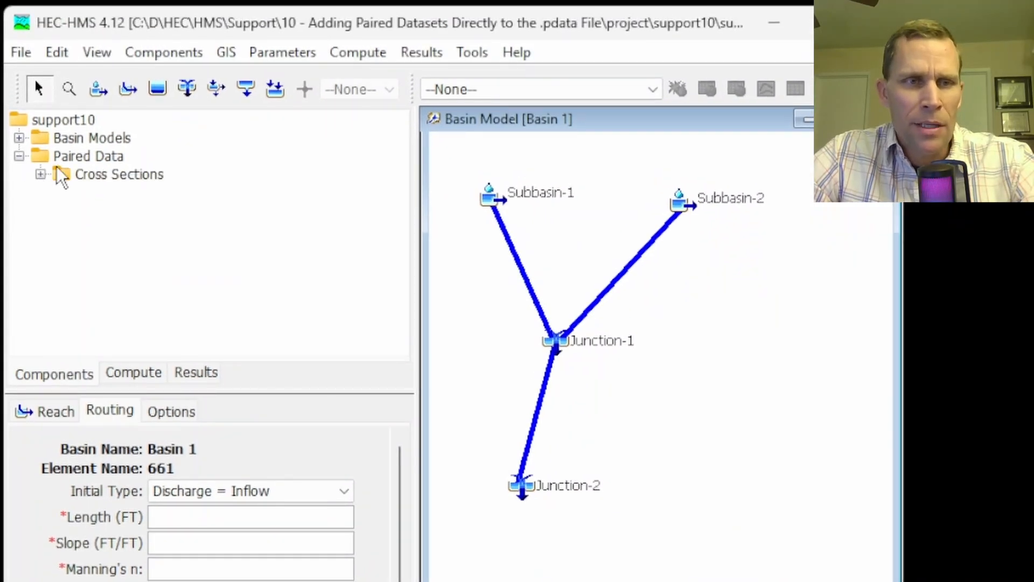
click(41, 174)
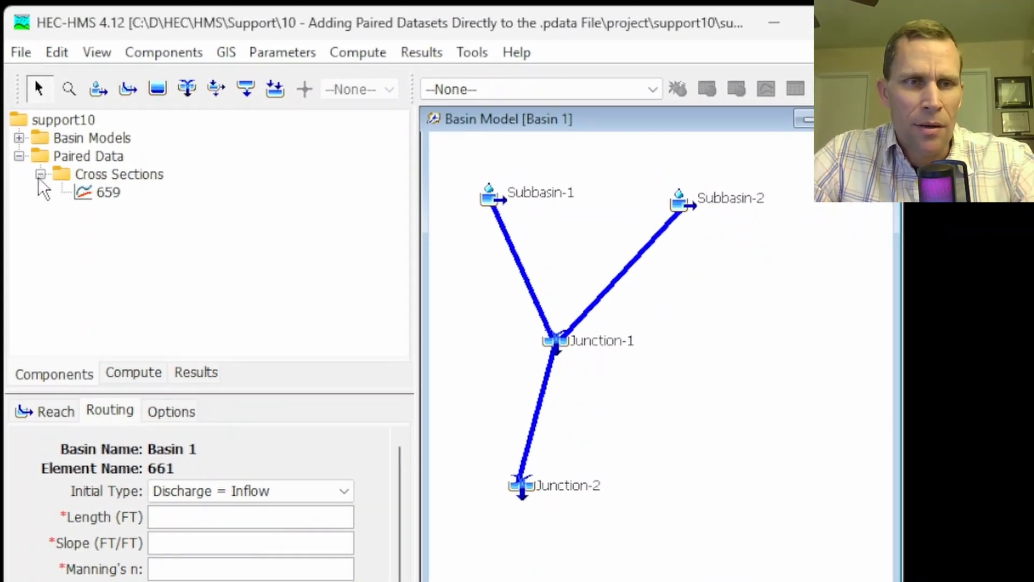
click(110, 191)
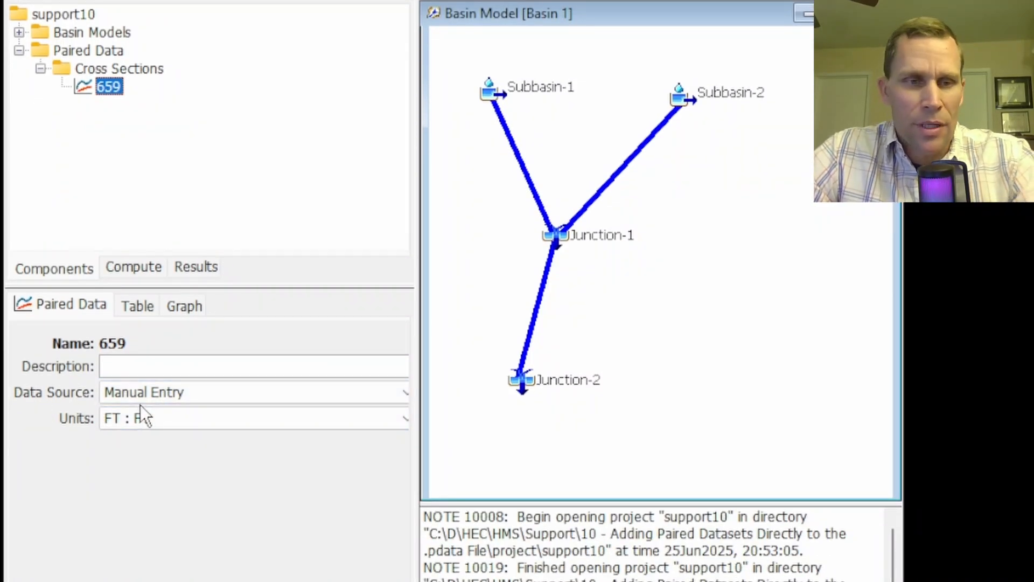
click(138, 307)
click(117, 362)
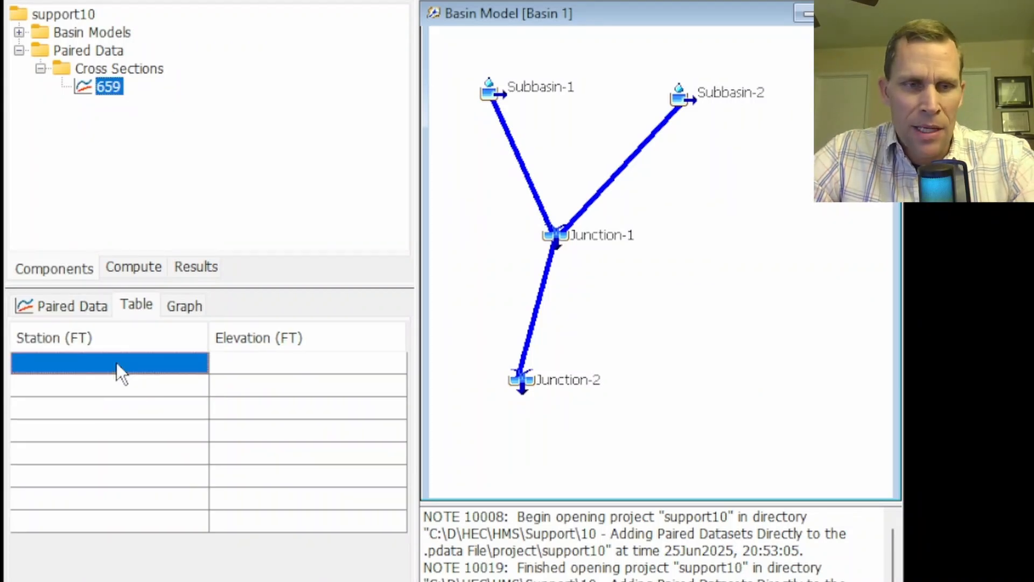
key(ctrl+v)
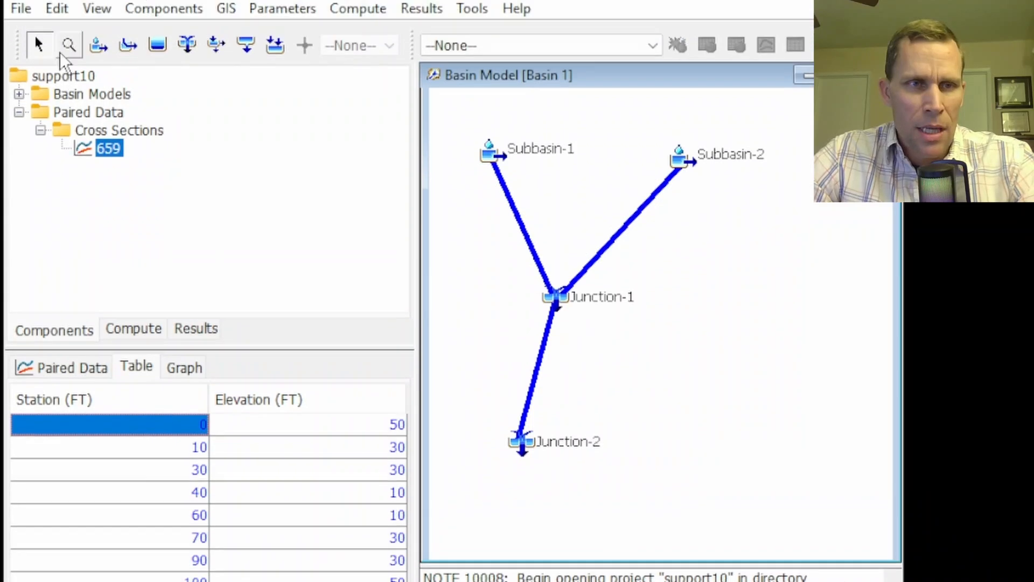
click(16, 50)
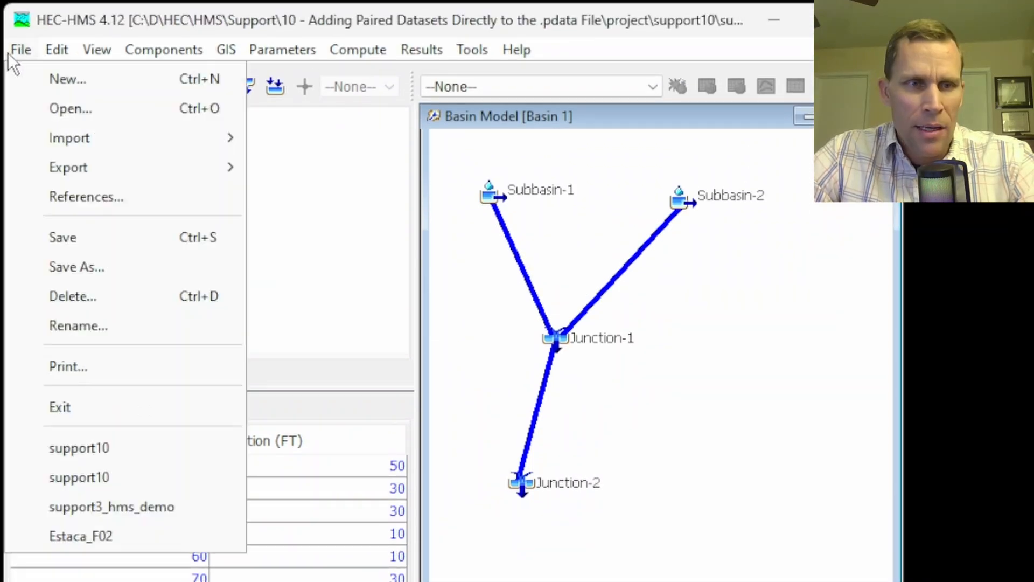
click(62, 231)
- Check table 659's last modified lines in support10.pdata in Notepad++, and refresh the support10.dss catalog in HEC-DSSVue
drag(1032, 171, 641, 36)
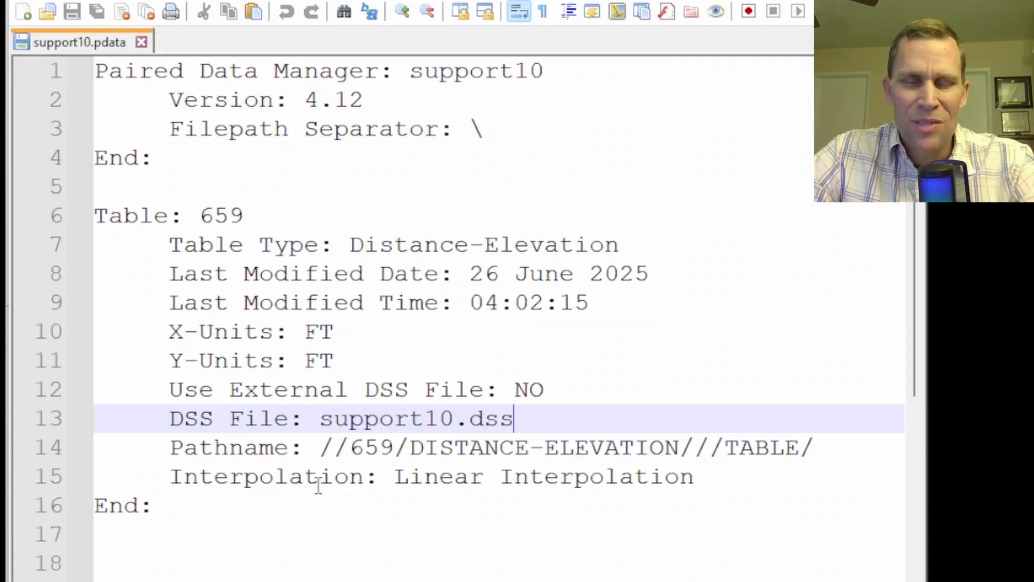
drag(591, 302, 443, 273)
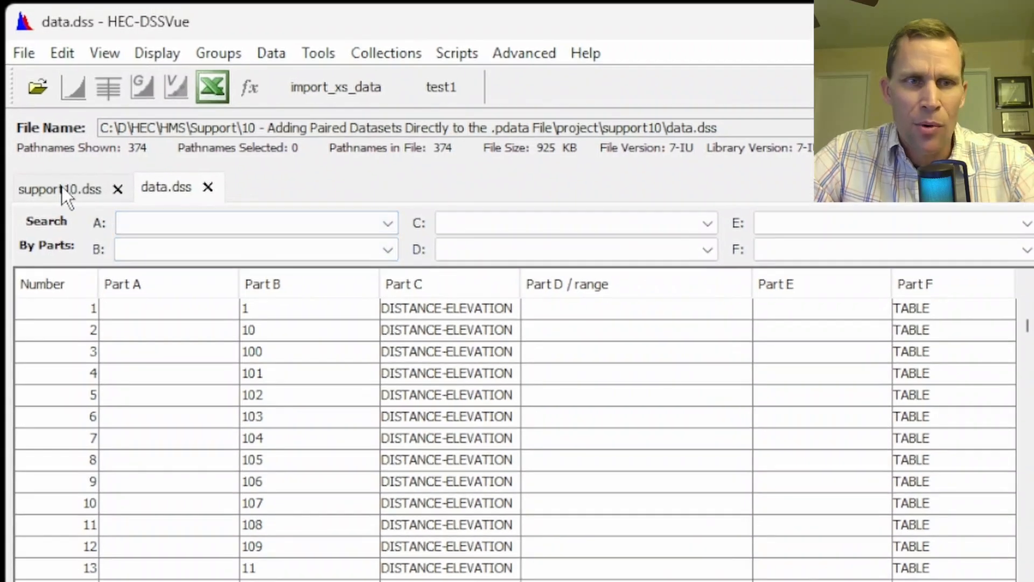
click(62, 187)
click(108, 52)
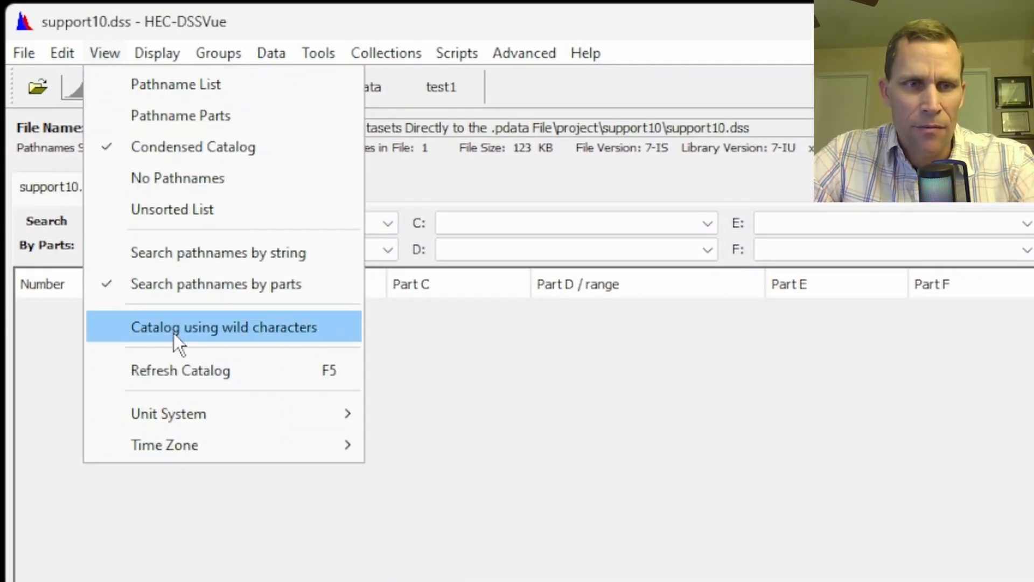
click(182, 374)
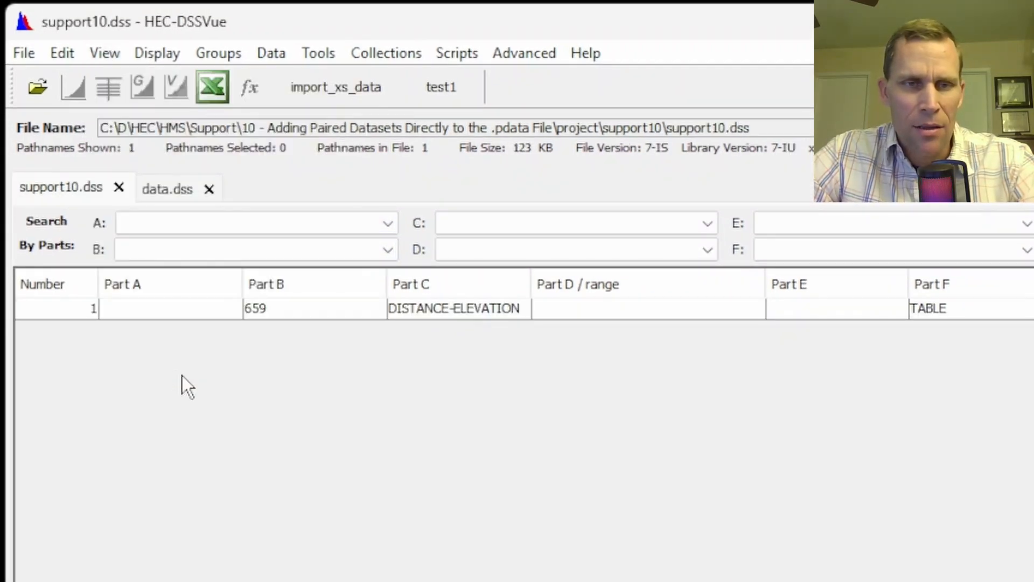
- View the 659 distance-elevation record of support10.dss as a table and as a plot, closing each view
click(323, 305)
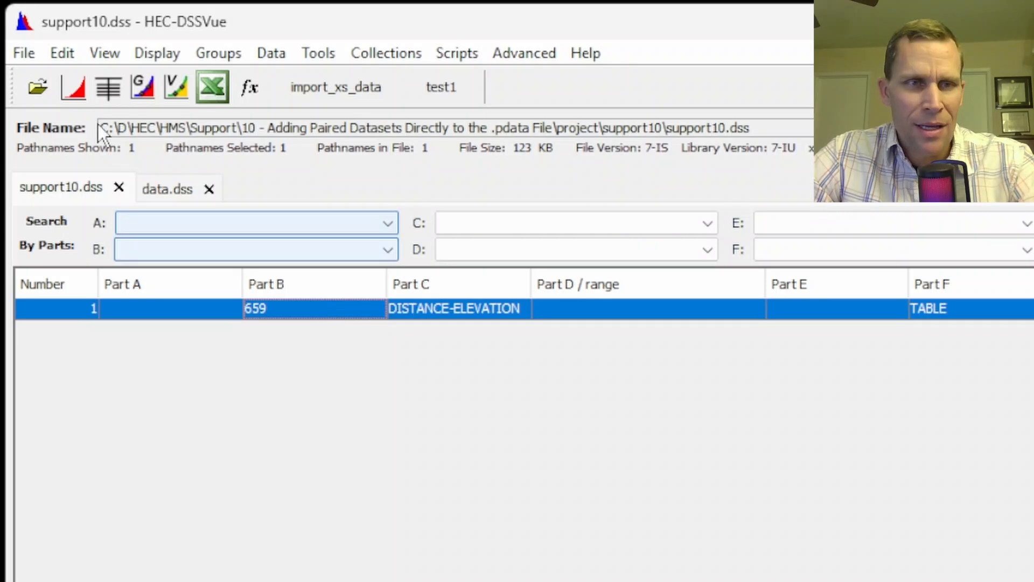
click(108, 88)
drag(108, 70, 292, 138)
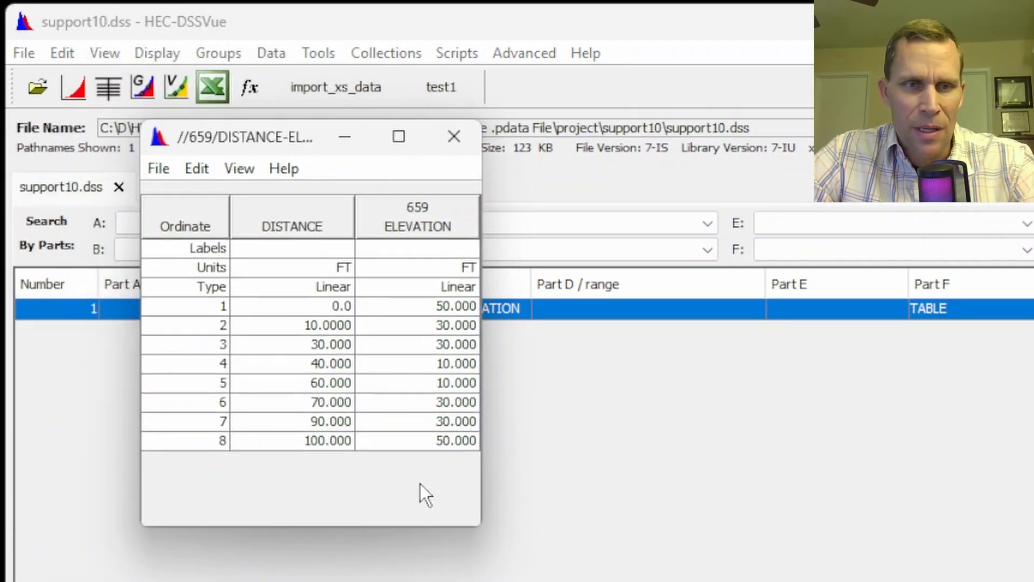
click(467, 140)
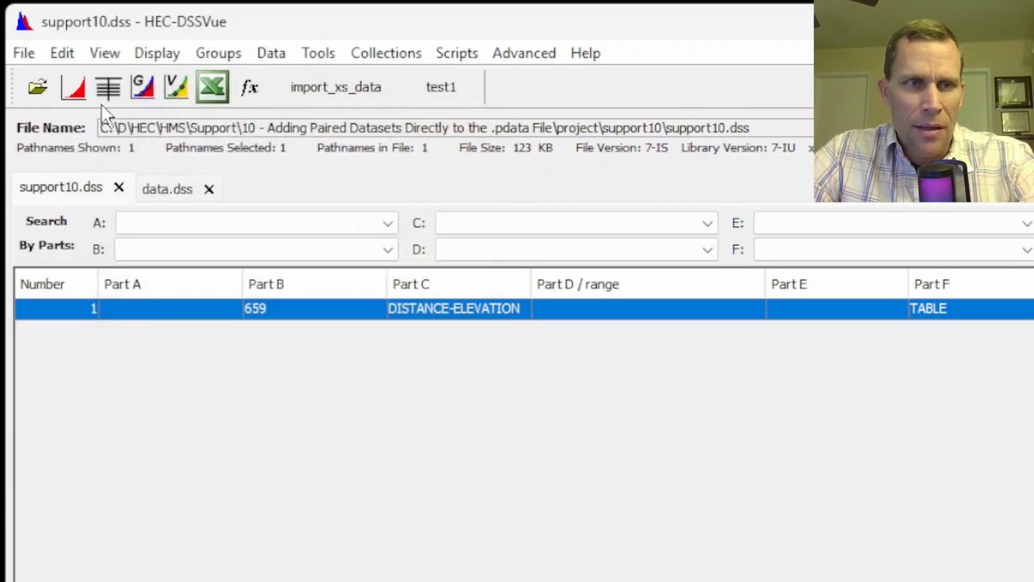
click(73, 88)
drag(275, 107, 372, 132)
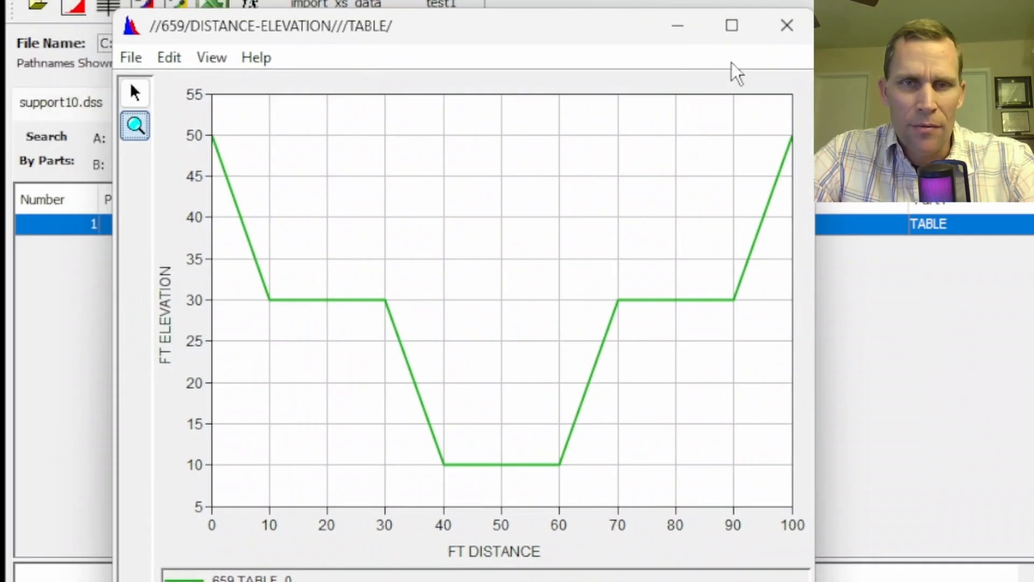
click(789, 33)
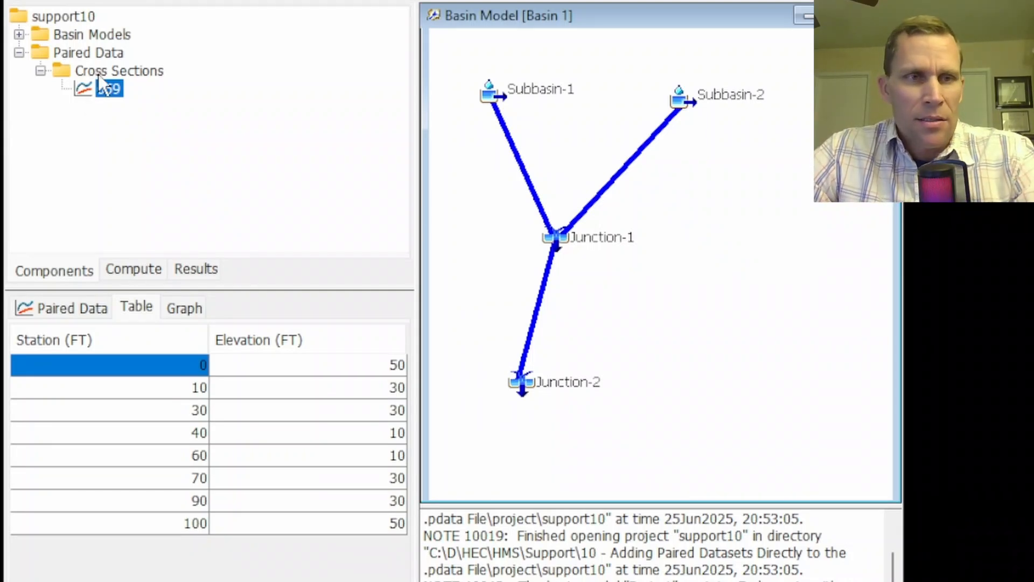
- Set cross section 659's data source to Data Storage System (HEC-DSS) and widen the pane to inspect its full DSS filename
click(95, 72)
click(109, 89)
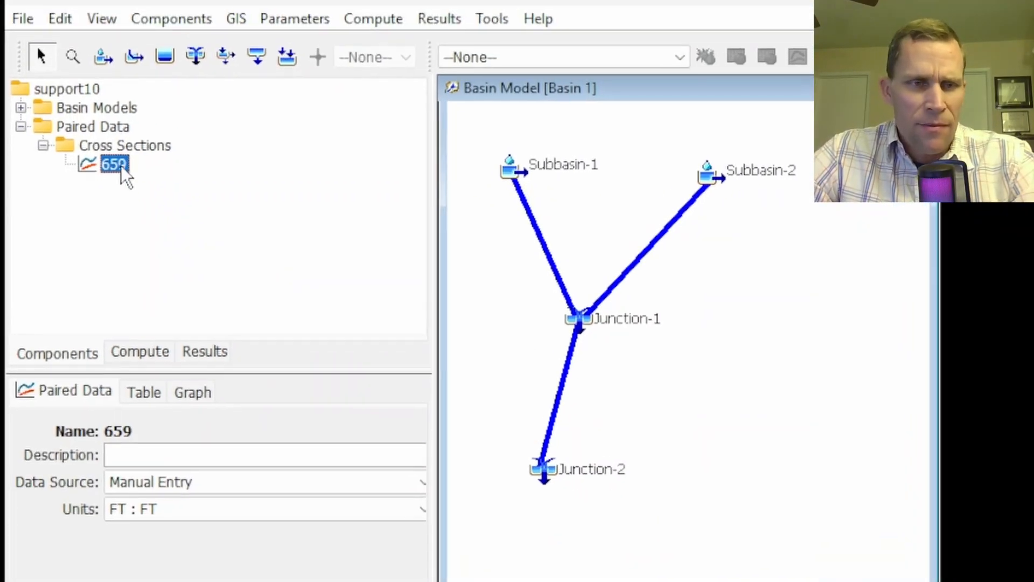
click(158, 478)
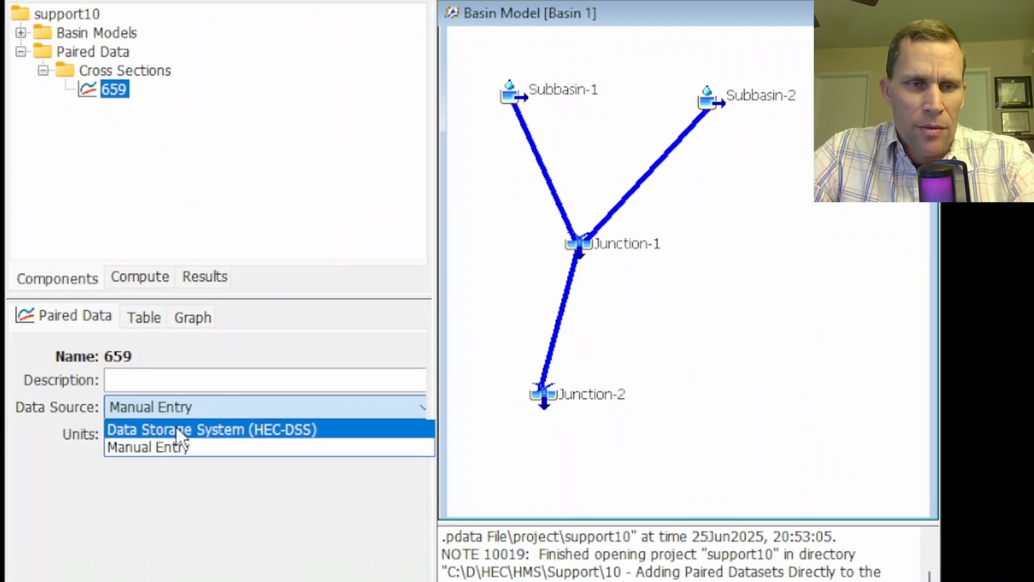
click(167, 430)
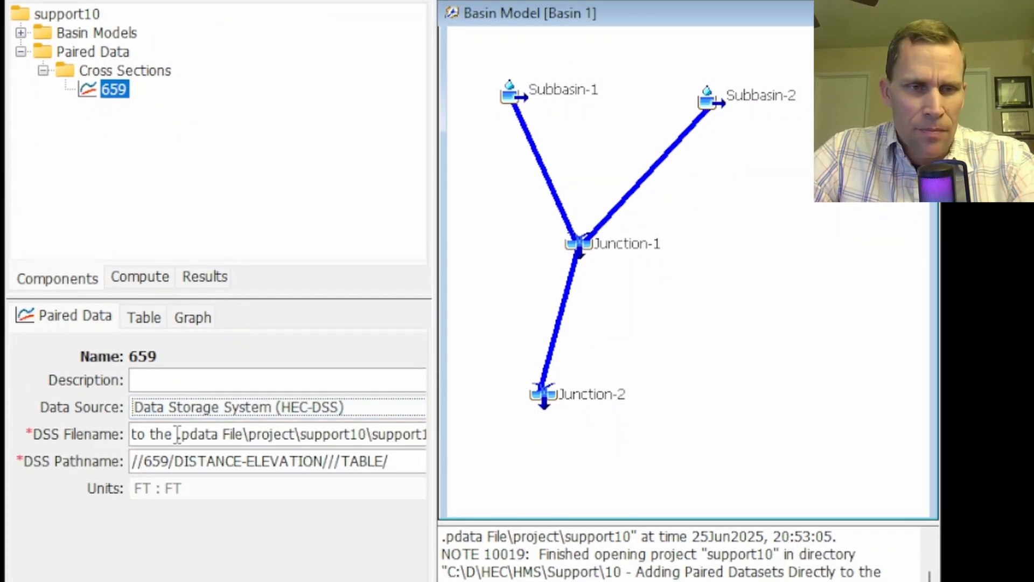
click(182, 434)
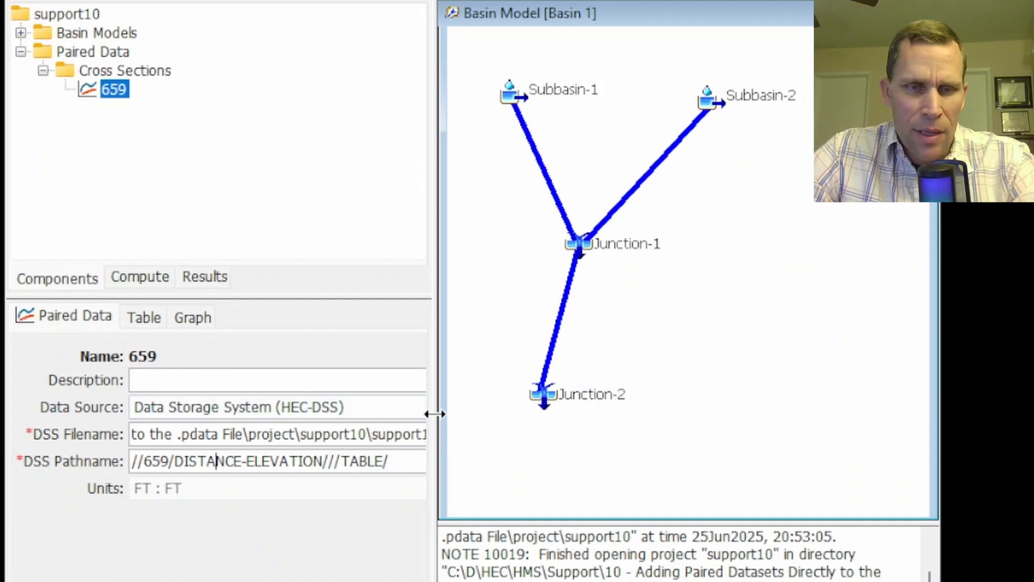
drag(429, 412, 524, 433)
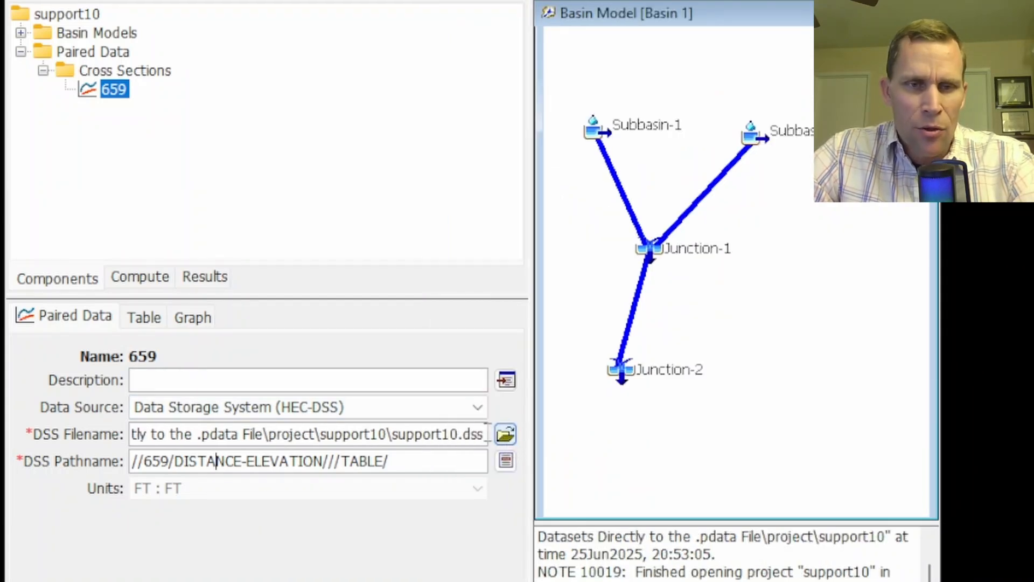
drag(393, 434, 491, 433)
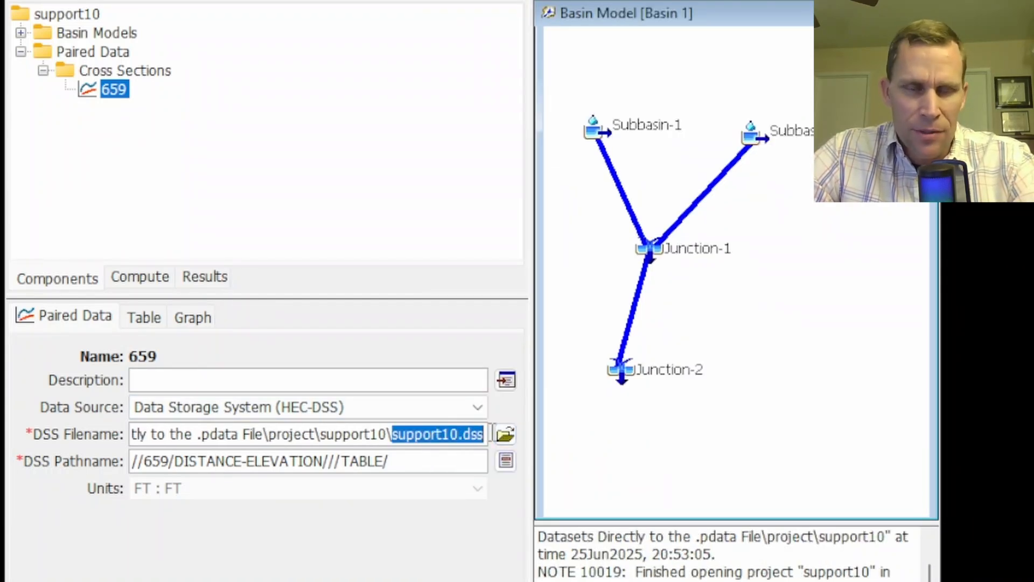
- Set cross section 659's DSS filename to data.dss in the support10 project folder
click(504, 434)
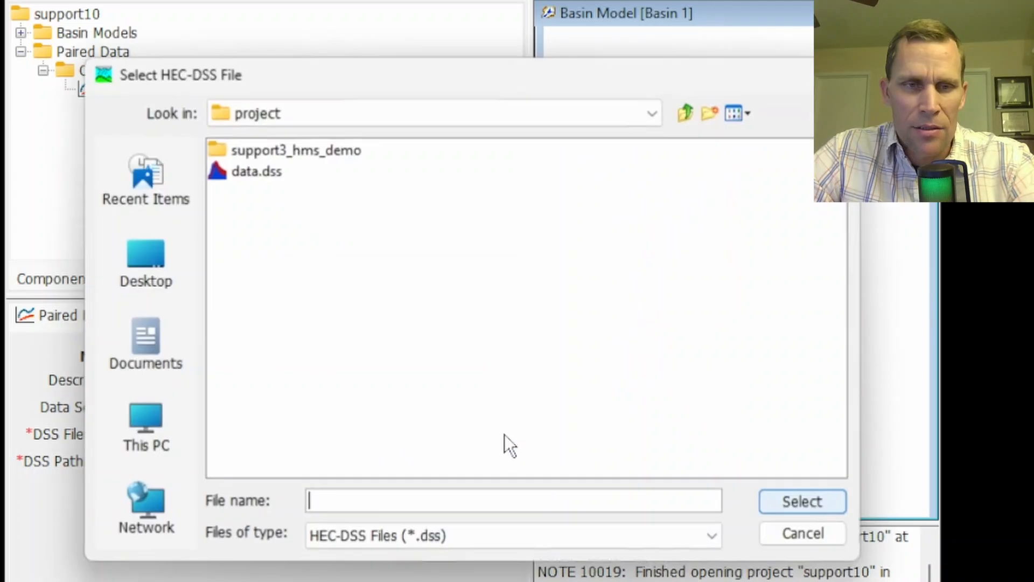
double_click(247, 152)
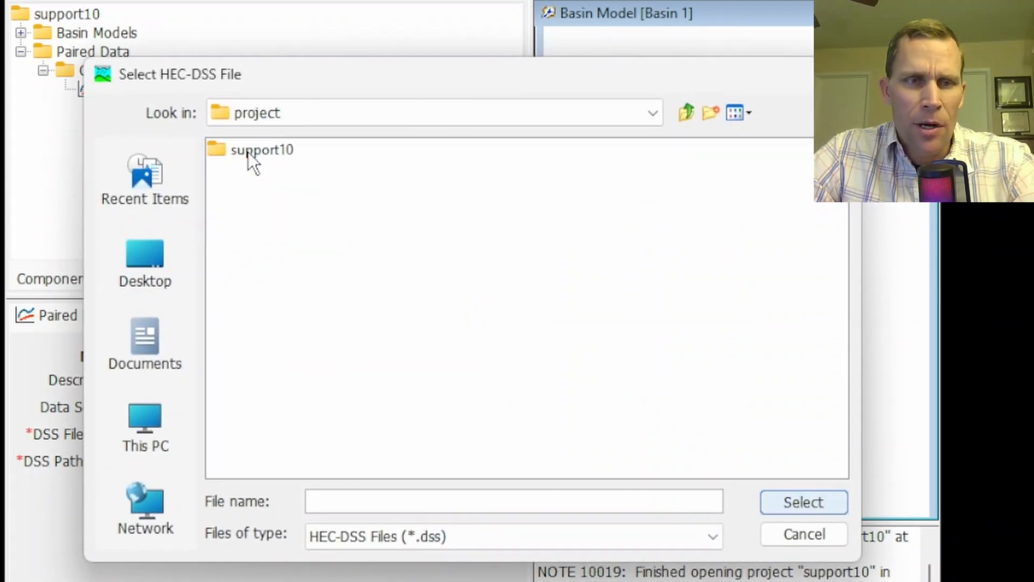
double_click(255, 152)
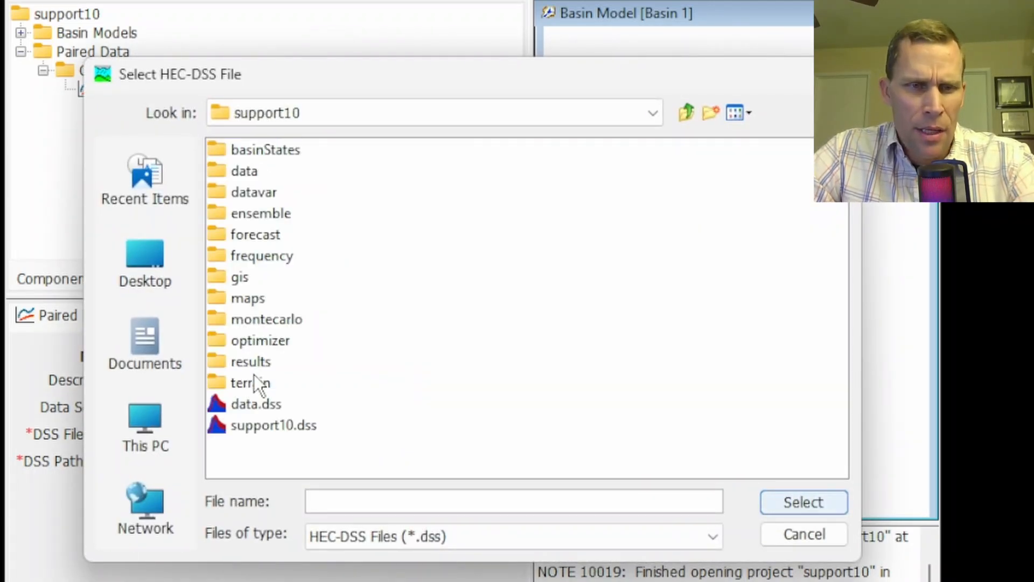
click(252, 405)
click(804, 503)
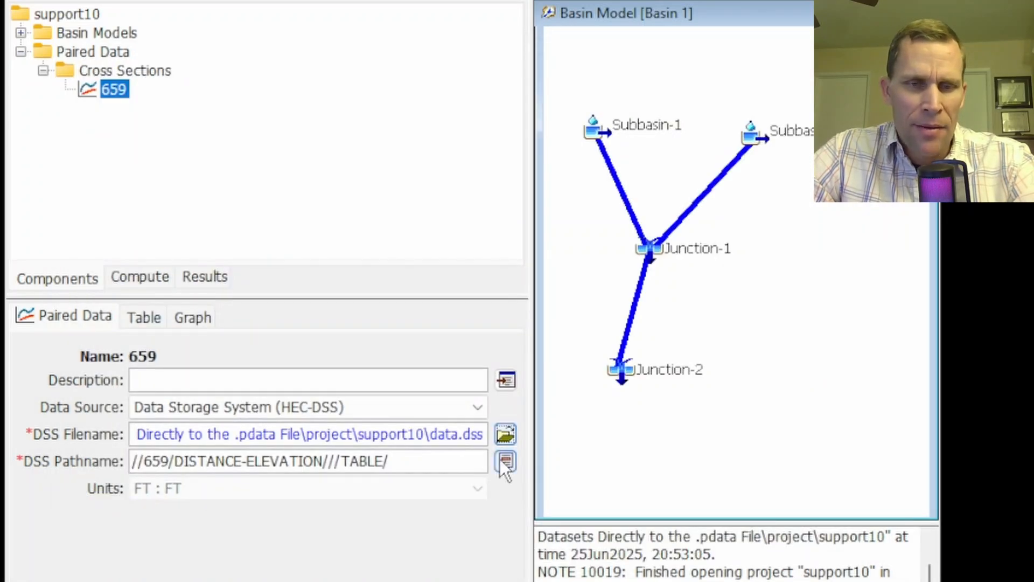
- Filter the DSS records by part B 656, set //656/DISTANCE-ELEVATION///TABLE/ as cross section 659's pathname, and save the project
click(504, 461)
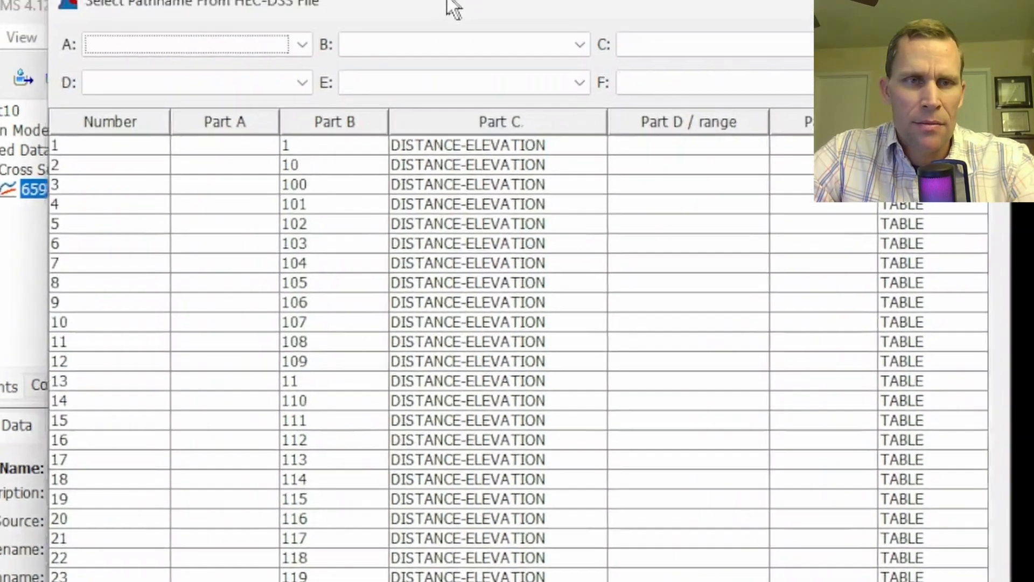
click(380, 43)
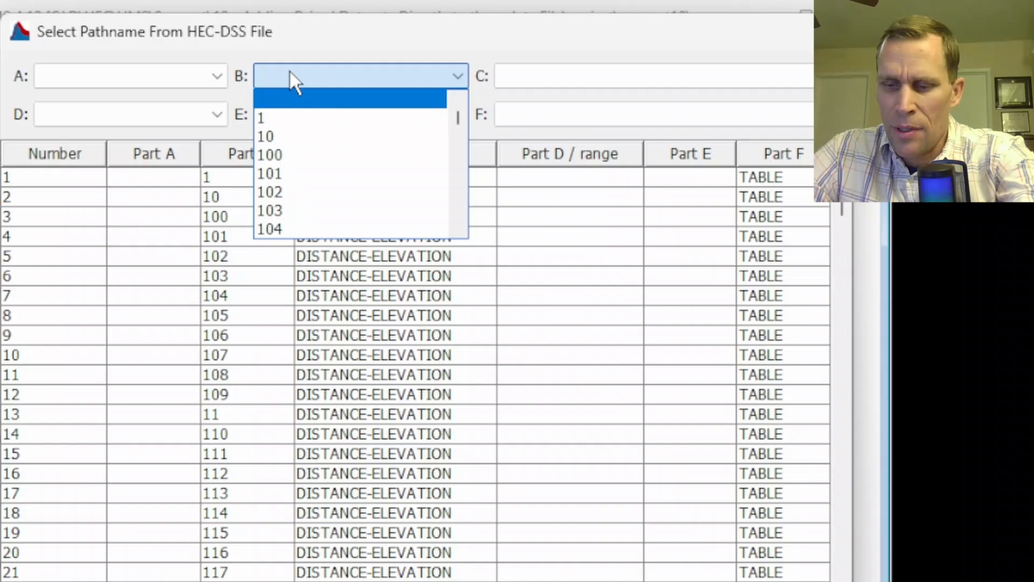
text(65)
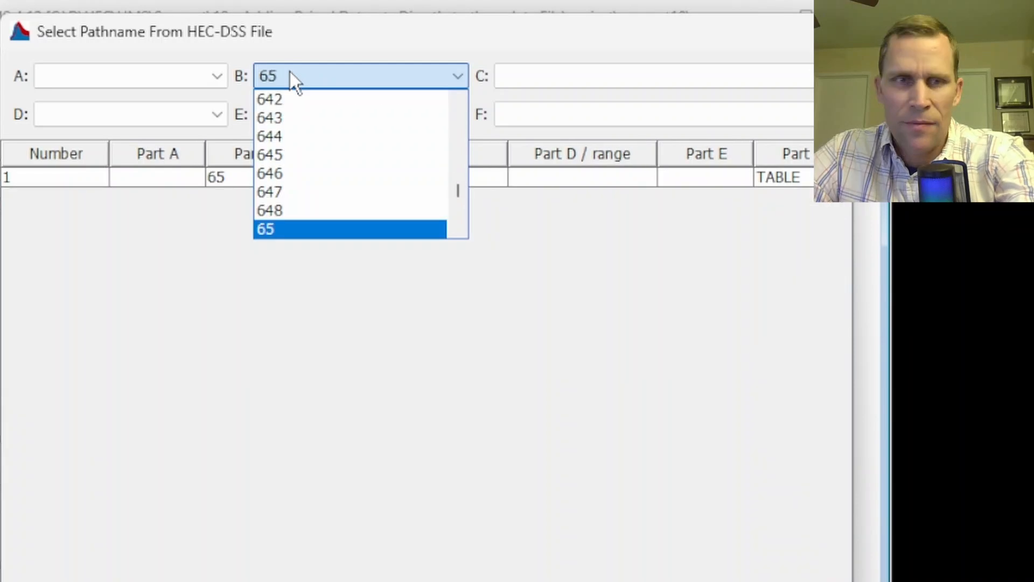
text(9)
click(367, 213)
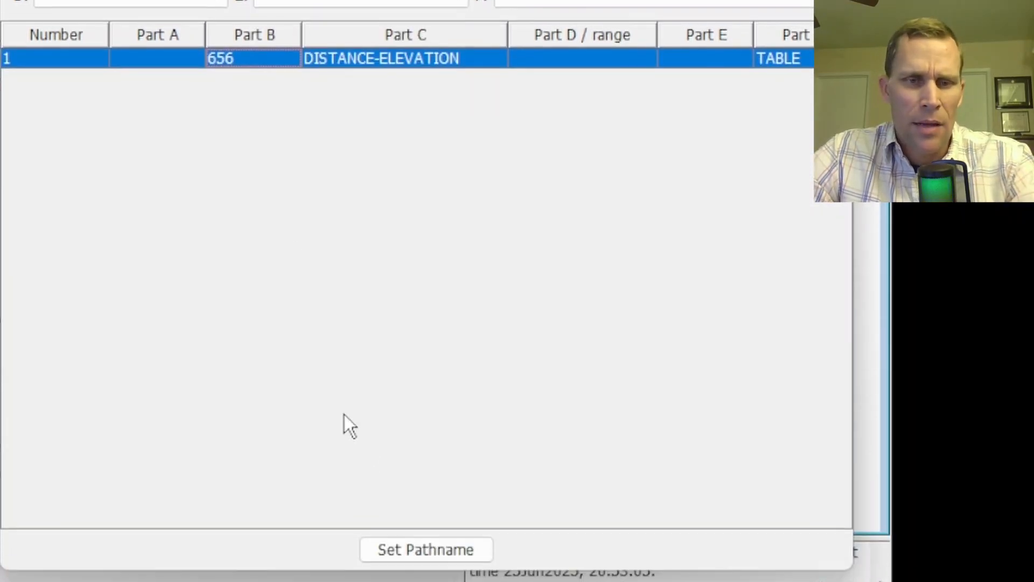
click(415, 545)
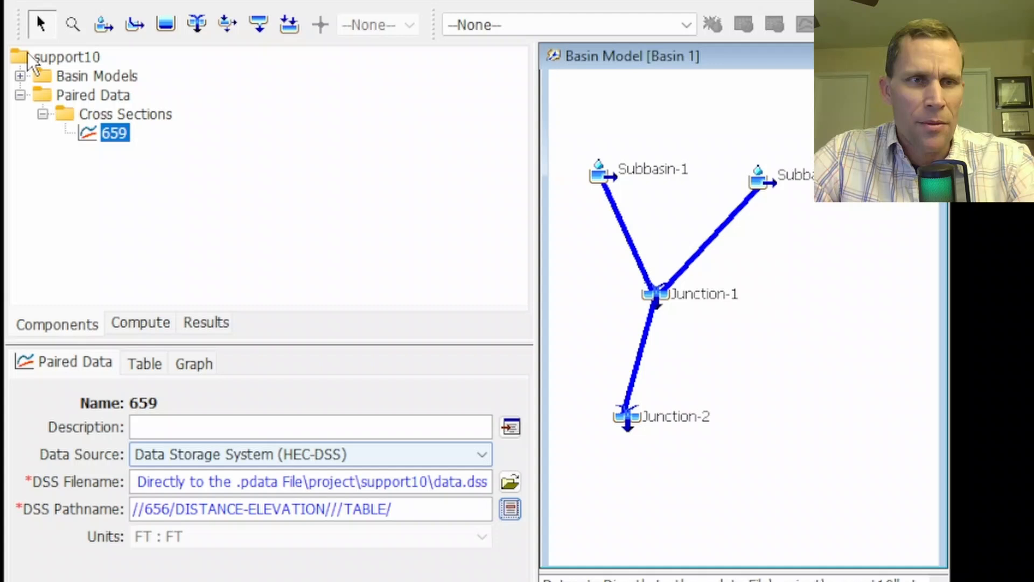
click(22, 47)
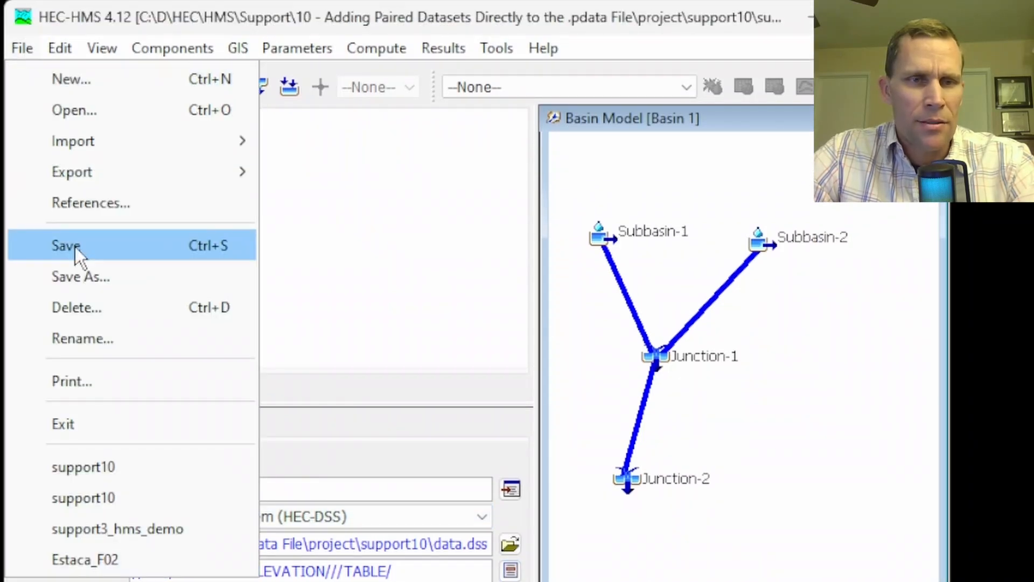
click(76, 246)
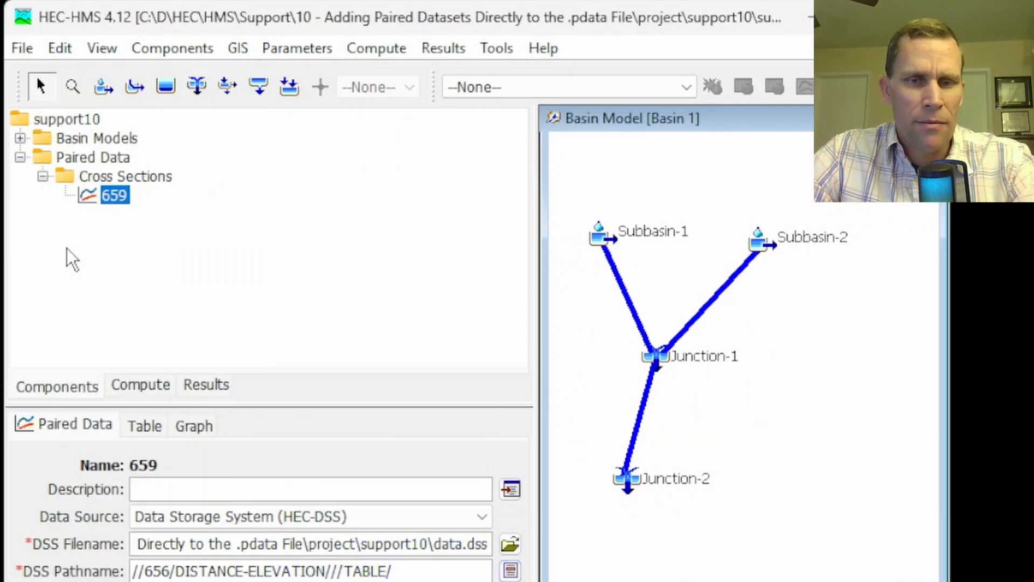
- In Notepad++, examine table 659's modified time, external DSS flag, DSS file and pathname lines in support10.pdata
key(alt+Tab)
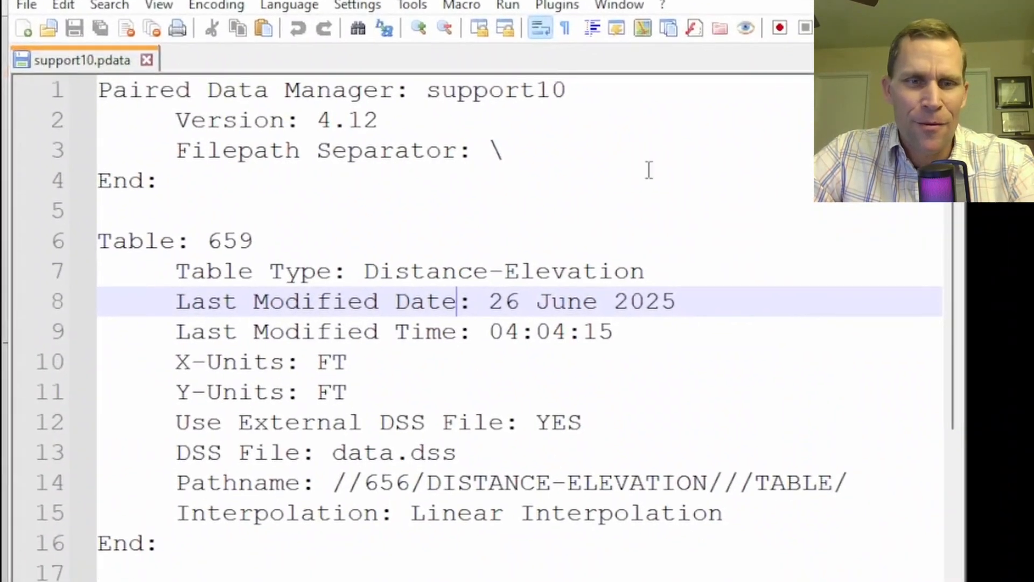
click(516, 366)
key(shift+End)
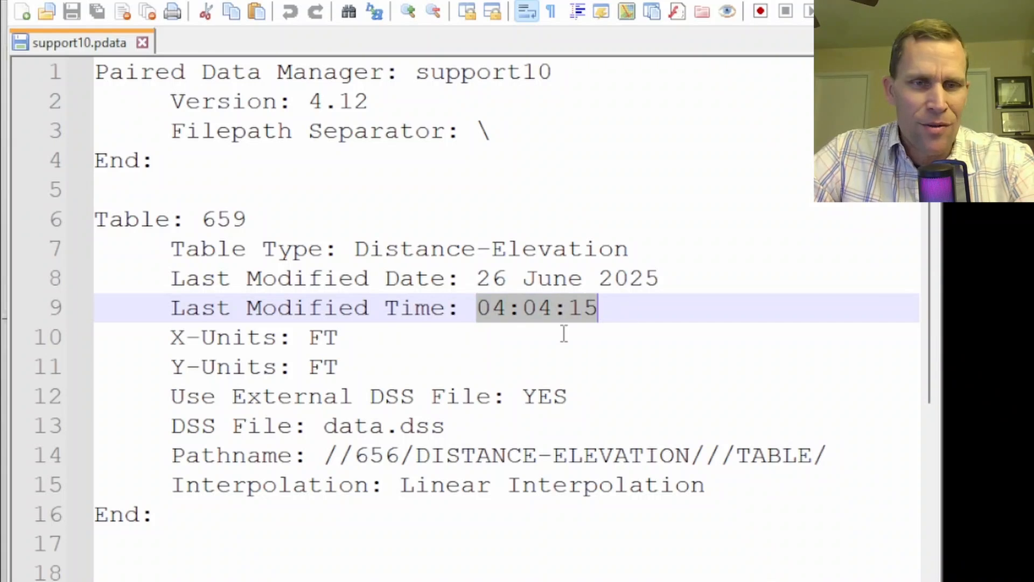
click(521, 395)
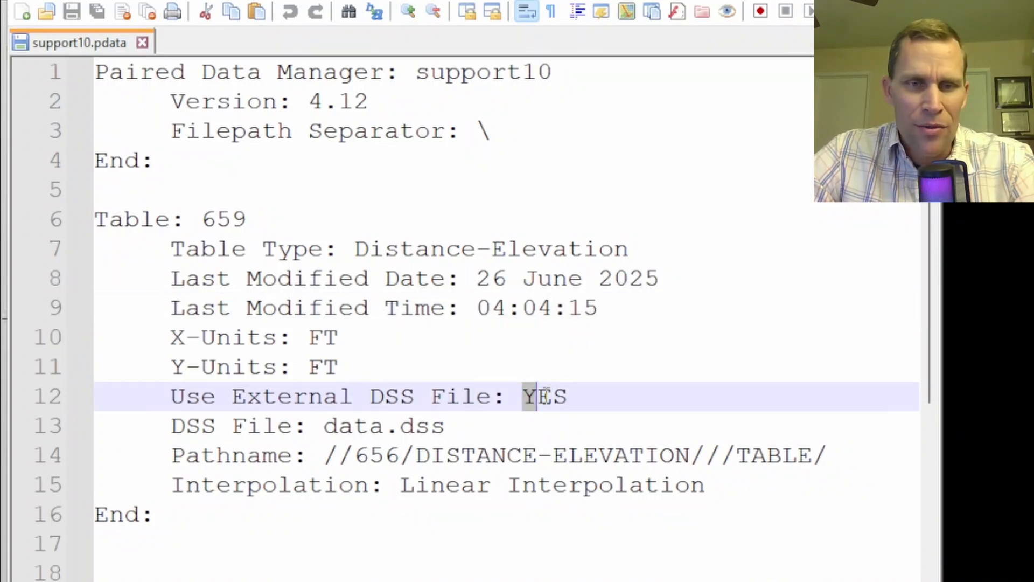
key(shift+End)
drag(323, 425, 445, 426)
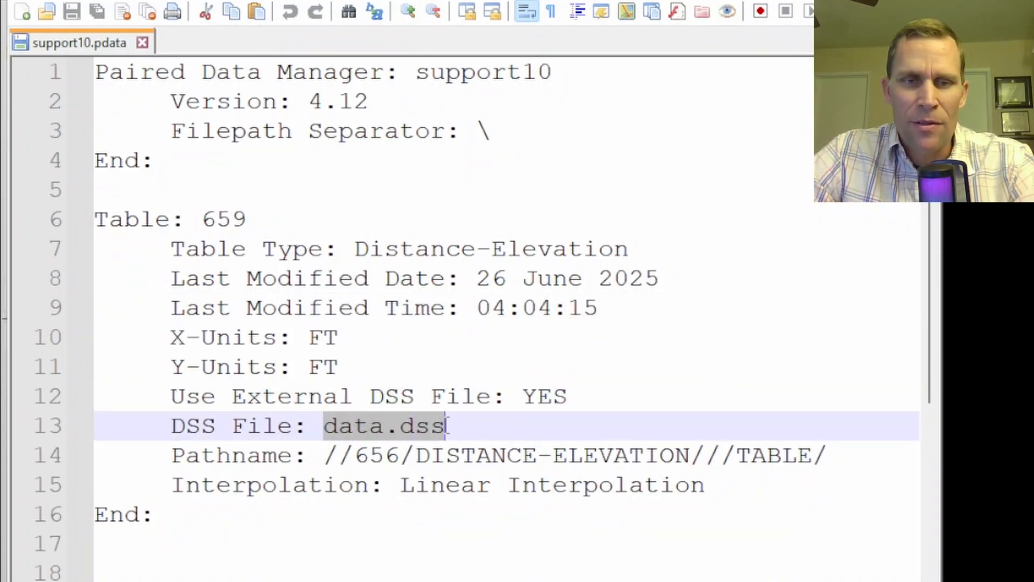
drag(309, 455, 858, 467)
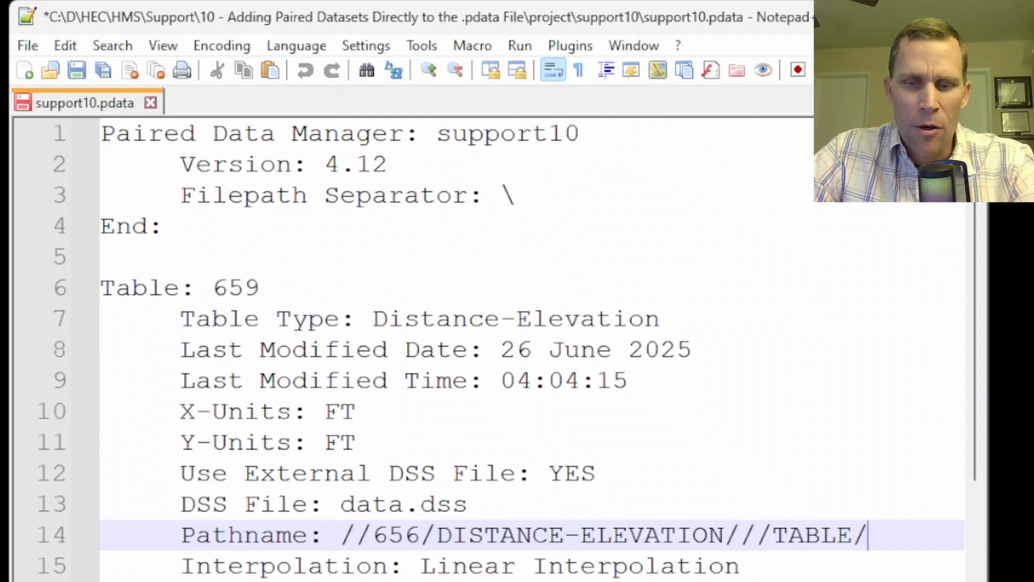
- In HEC-HMS, assign cross section 659 to the routing of the reach between Subbasin-1 and Junction-1, and save the project
click(487, 579)
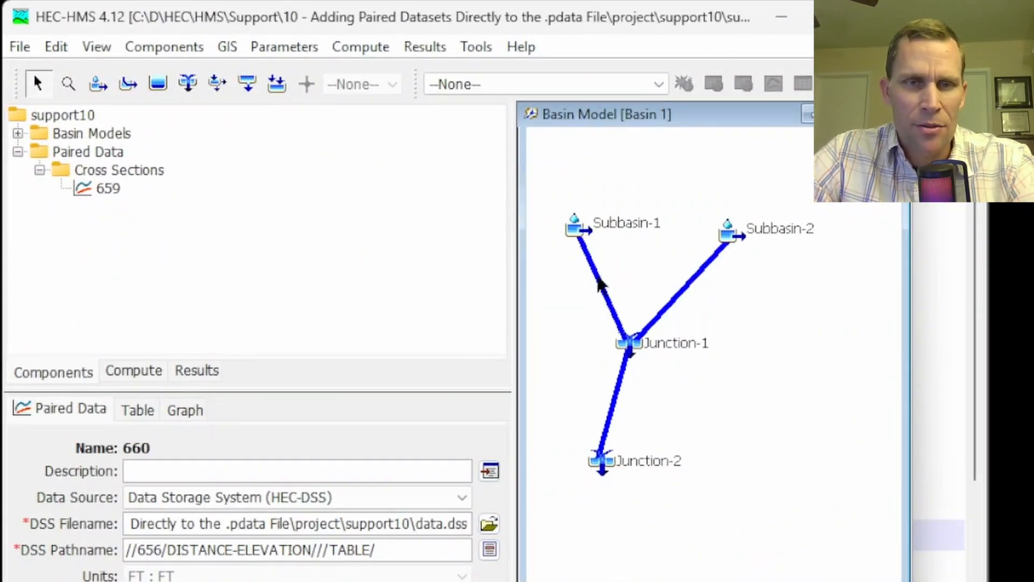
click(602, 288)
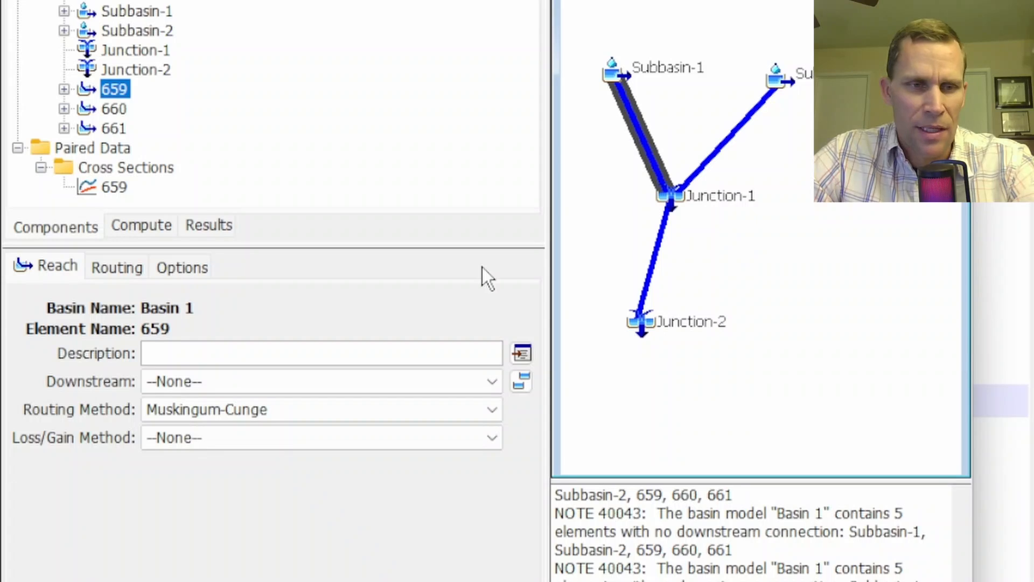
click(118, 269)
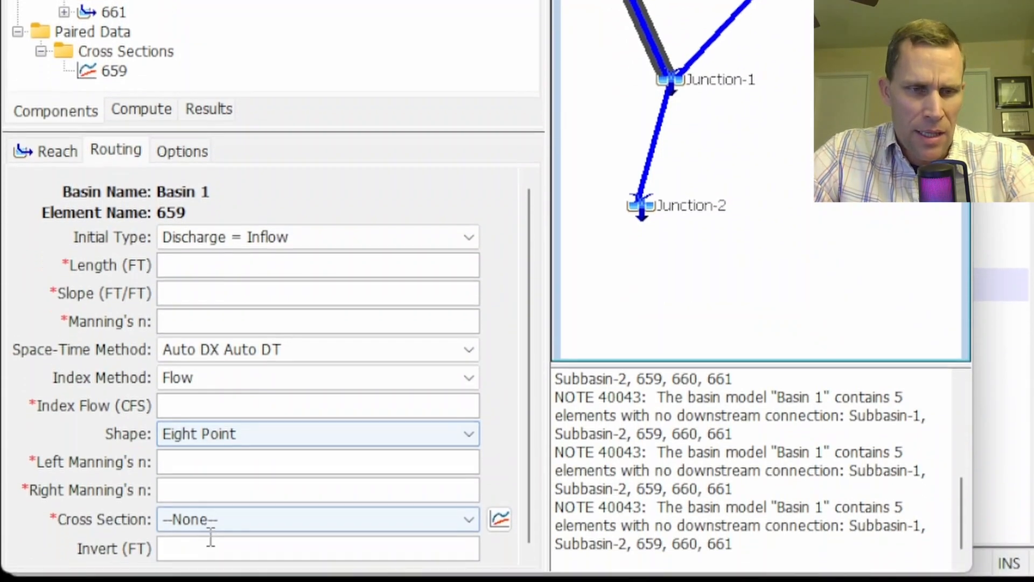
click(205, 516)
click(209, 553)
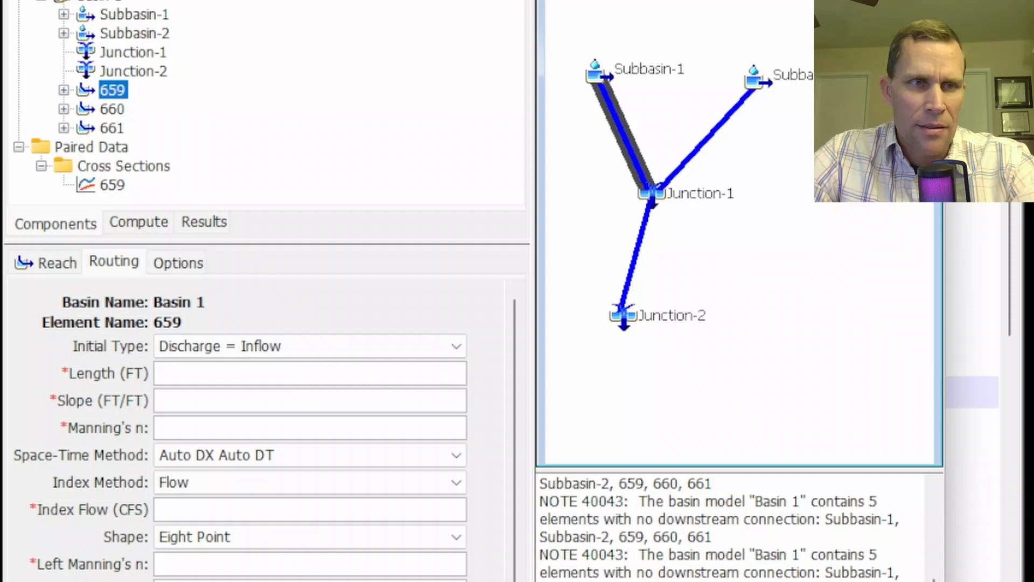
click(21, 29)
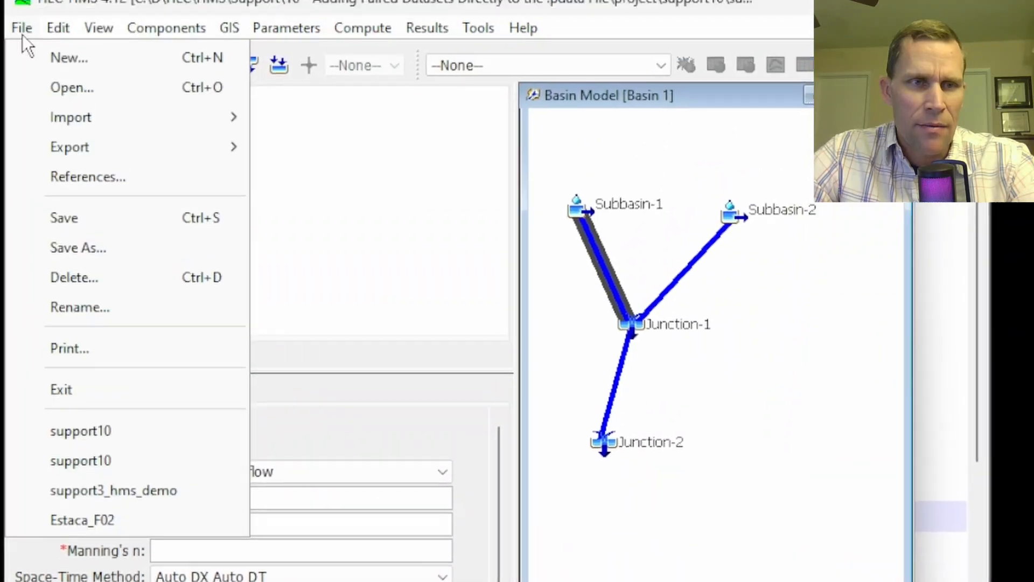
click(83, 223)
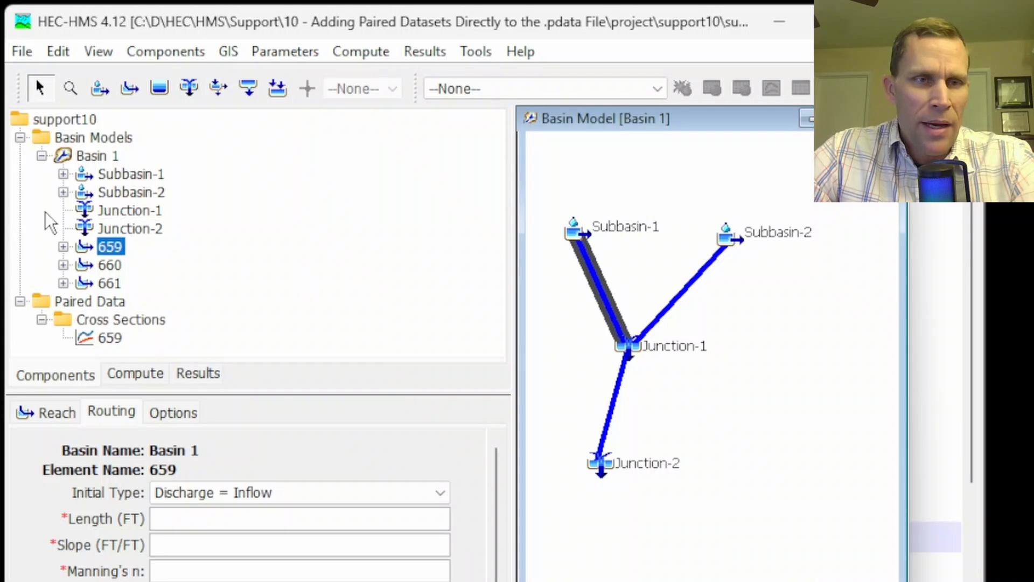
- Create a copy of cross section 659 named 660 and expand the paired data cross sections to show it
click(41, 156)
click(109, 210)
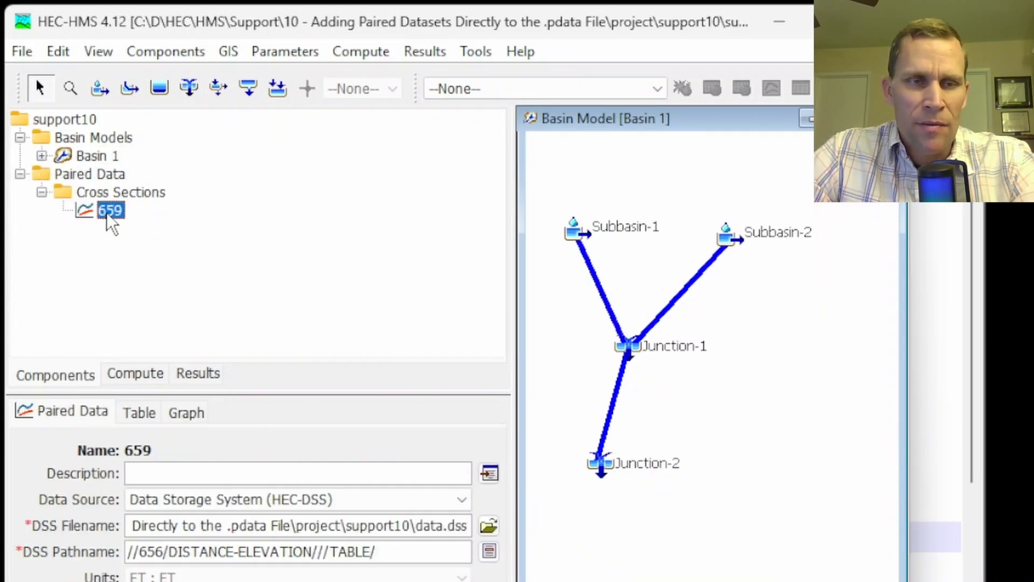
right_click(108, 212)
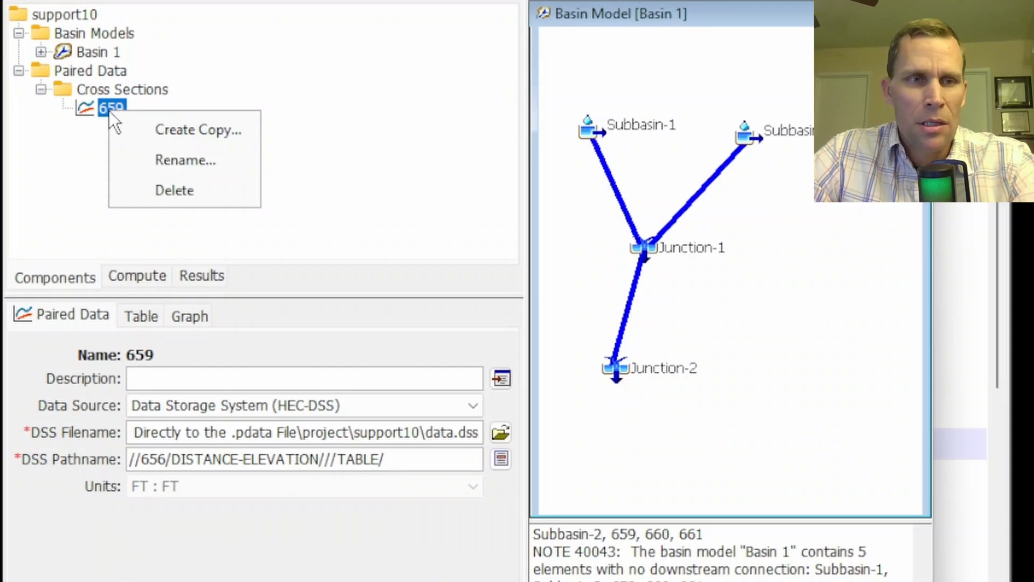
click(175, 129)
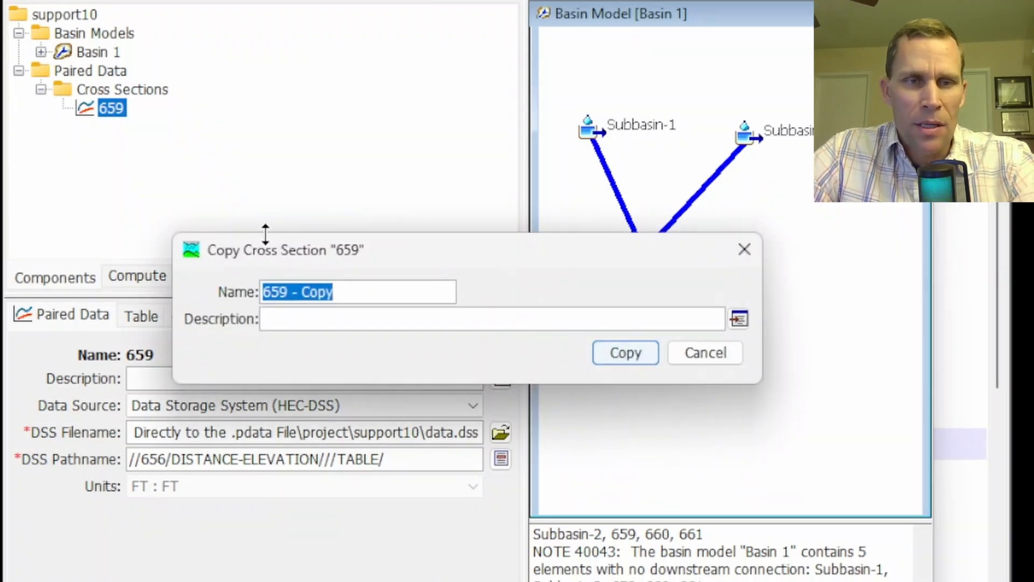
drag(321, 249, 244, 205)
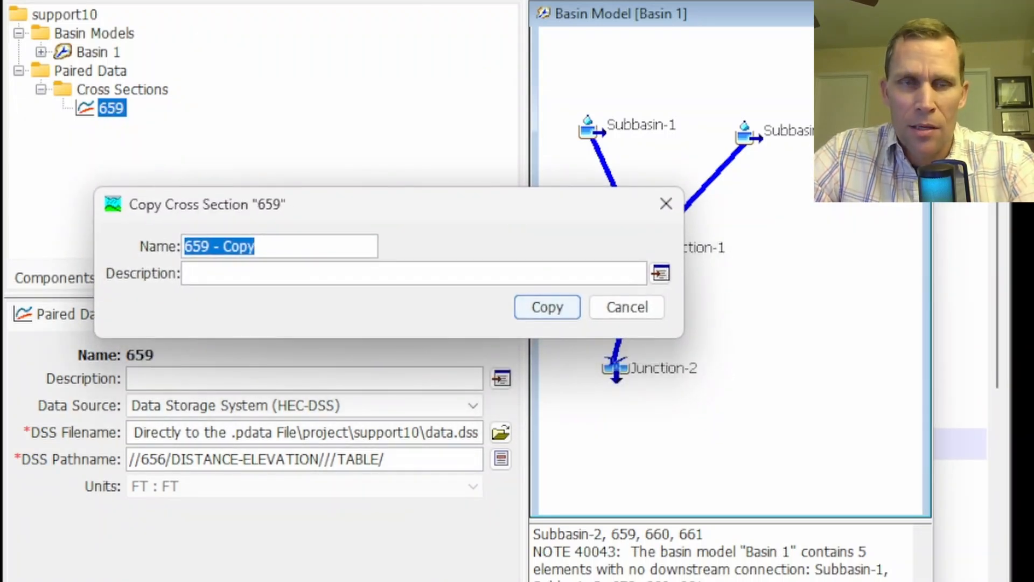
text(660)
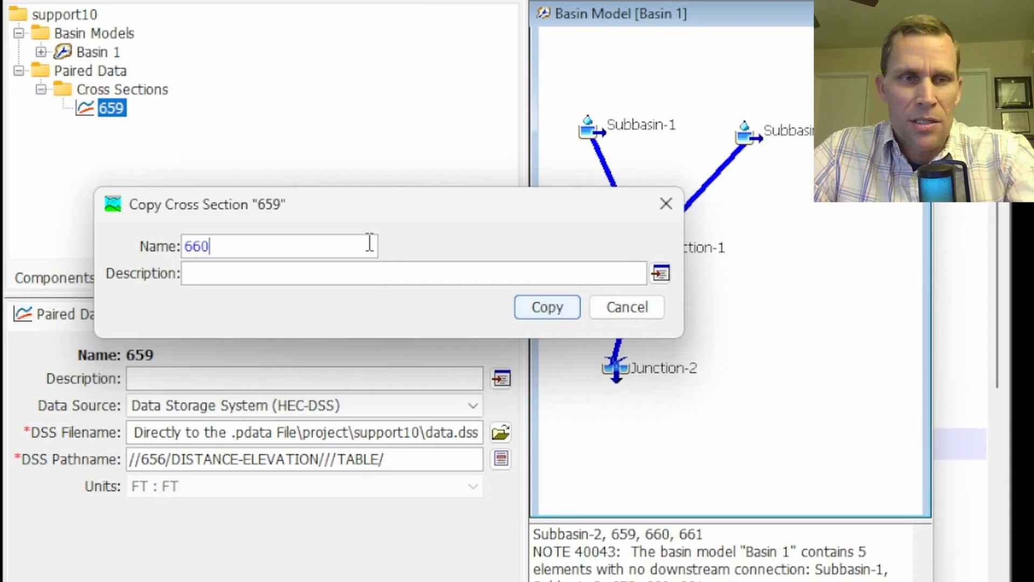
click(537, 304)
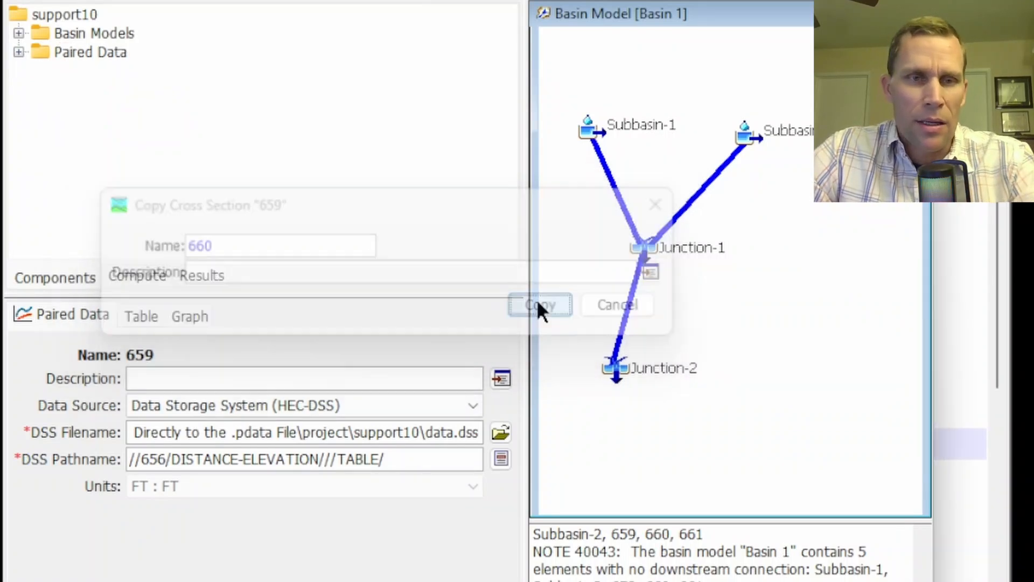
click(18, 53)
click(41, 70)
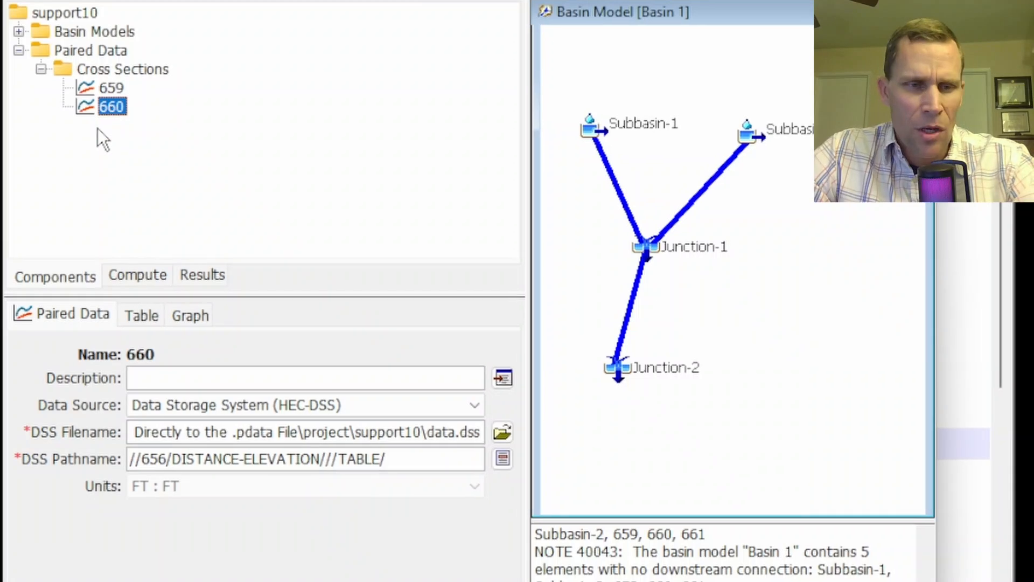
- Change part B of cross section 659's DSS pathname so it reads //659/DISTANCE-ELEVATION///TABLE/
double_click(154, 459)
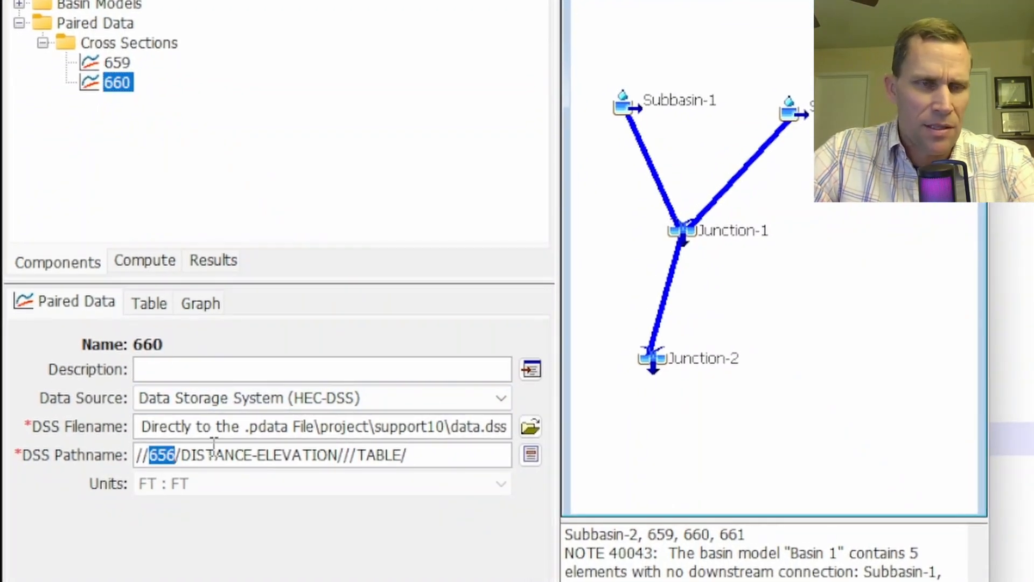
click(115, 63)
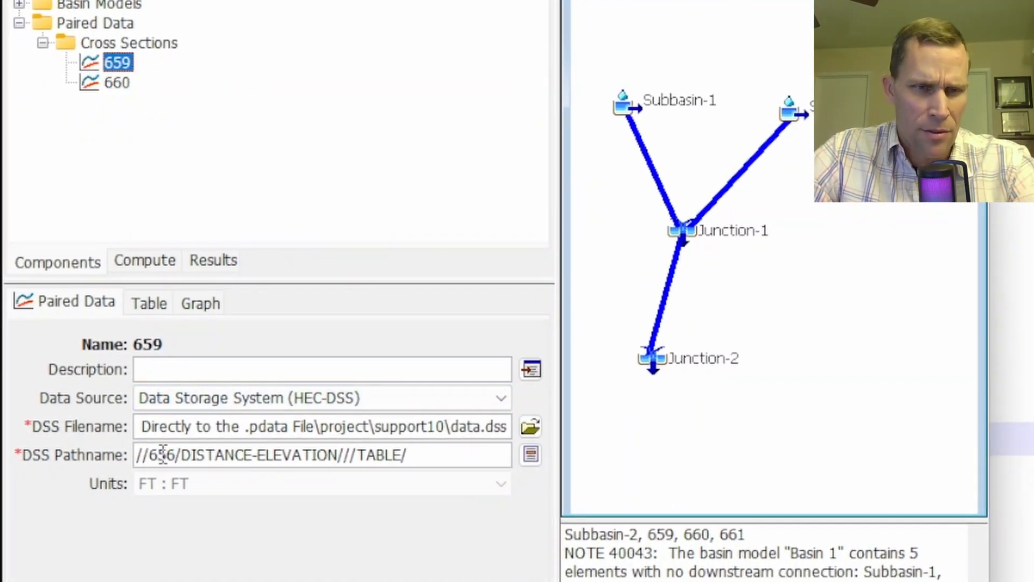
drag(168, 455, 180, 457)
text(9)
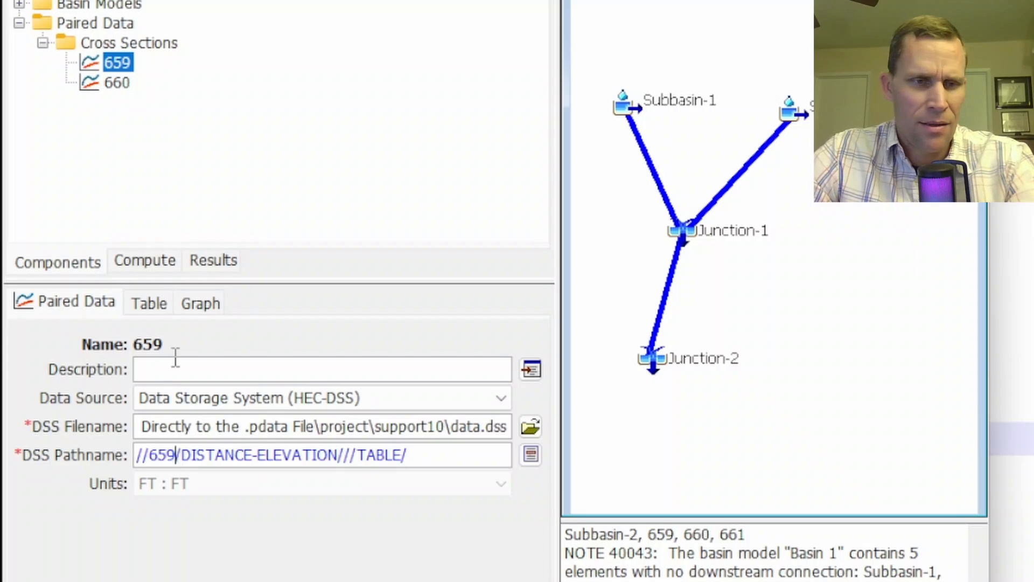
- Set cross section 660's DSS pathname to //660/DISTANCE-ELEVATION///TABLE/ and save the project
click(119, 81)
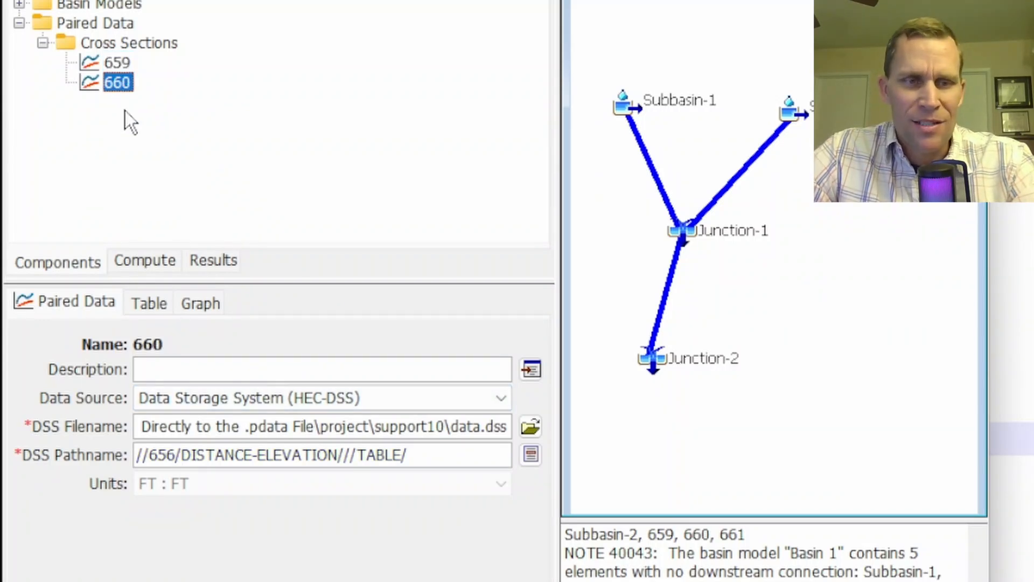
drag(166, 455, 143, 455)
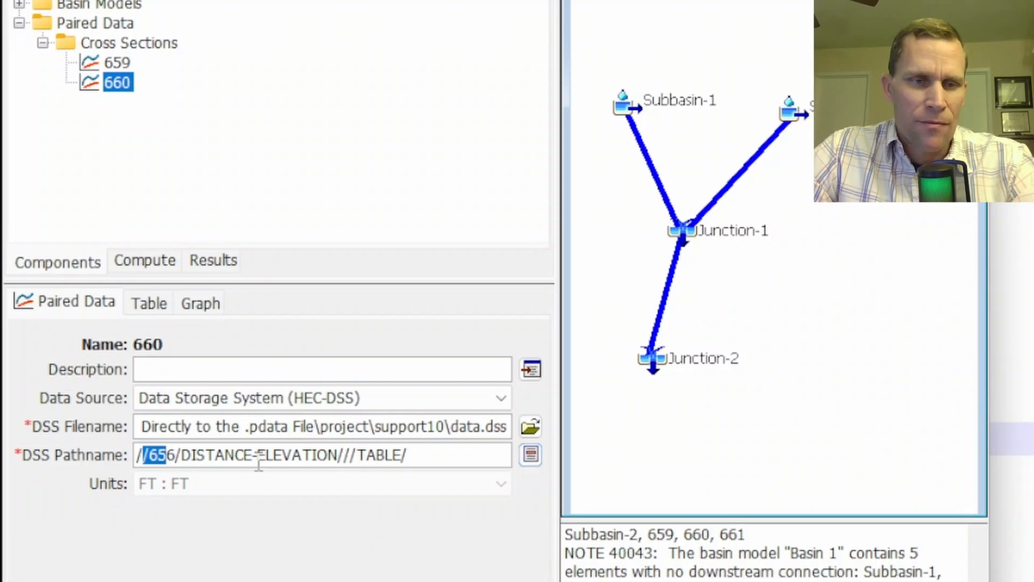
click(166, 455)
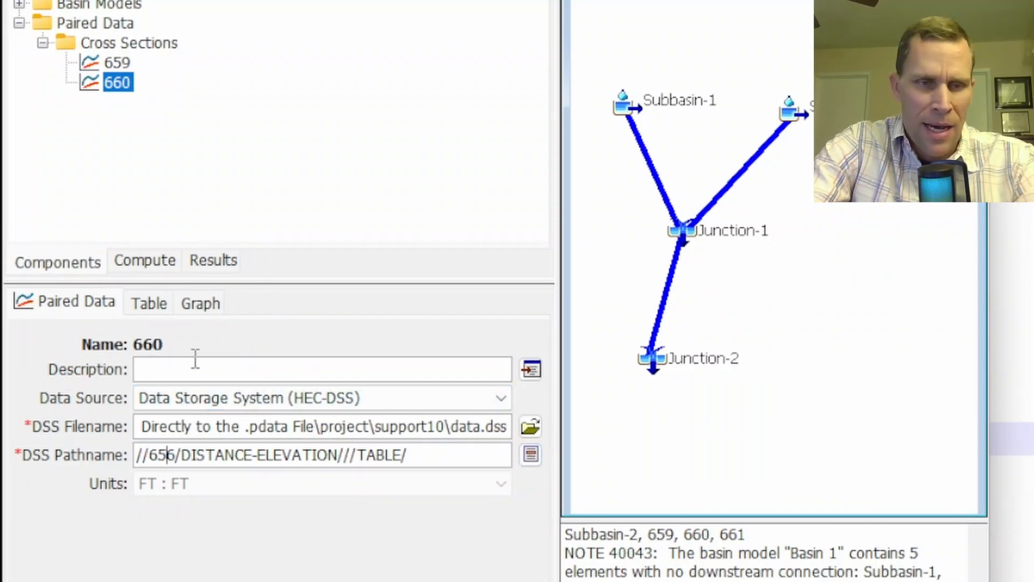
text(60)
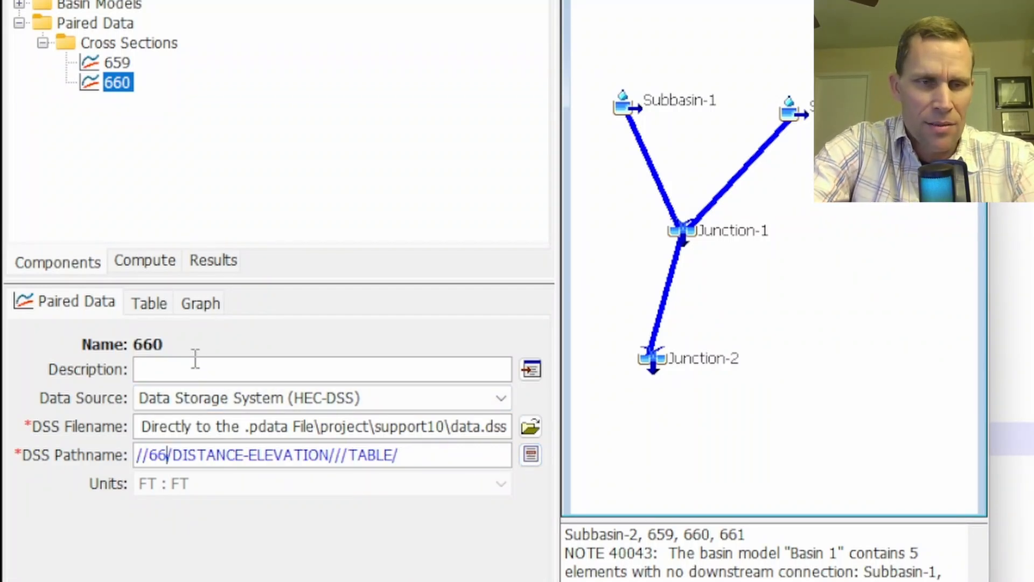
click(21, 50)
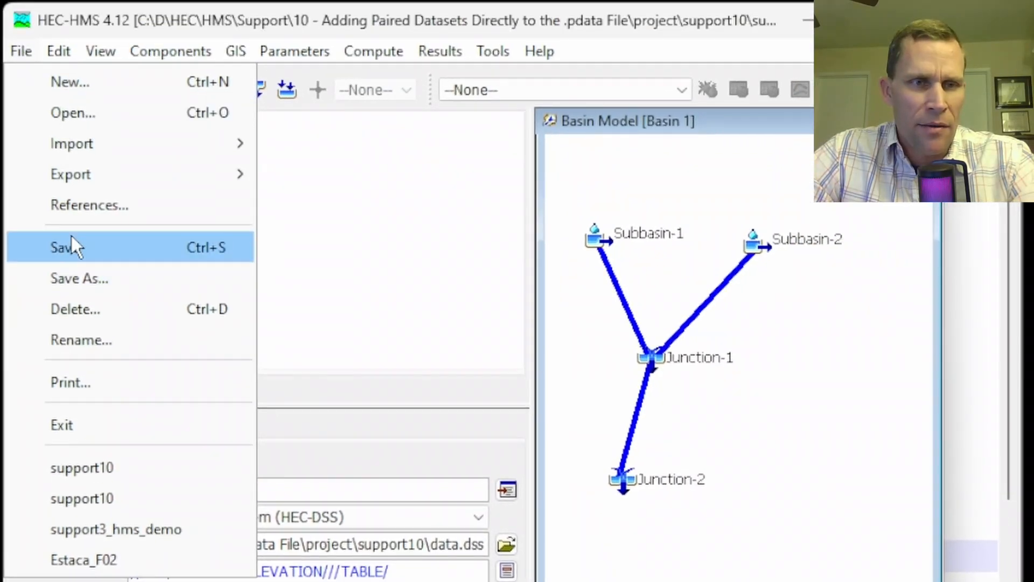
click(70, 247)
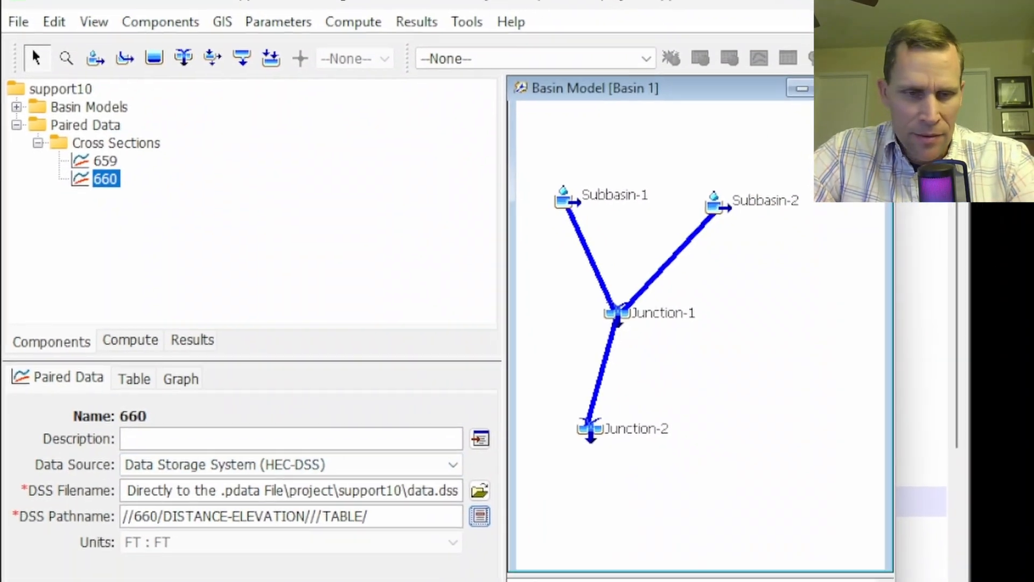
- Reload support10.pdata in Notepad++ and compare the table names with the pathname part B values for tables 659 and 660
key(alt+Tab)
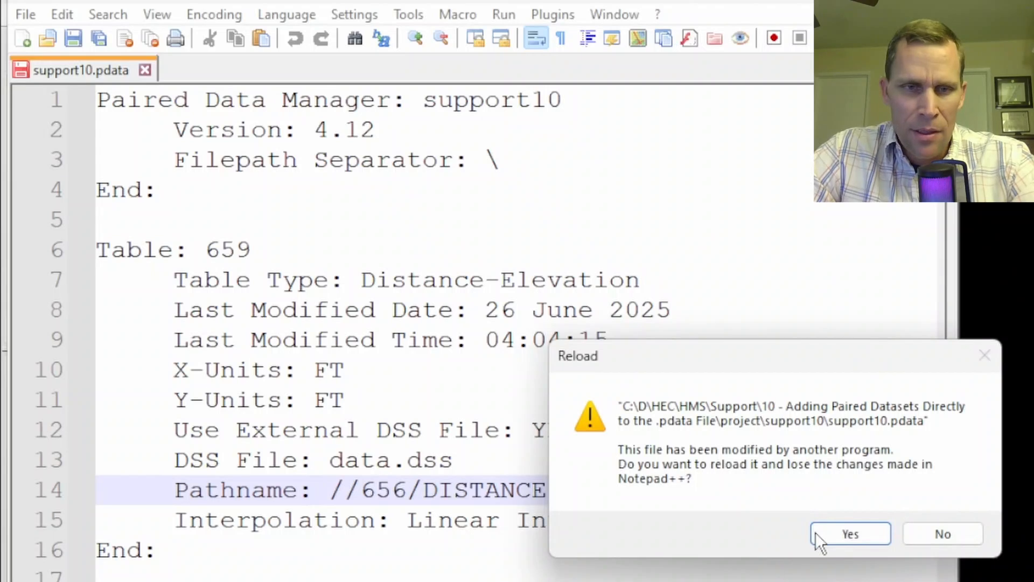
click(818, 533)
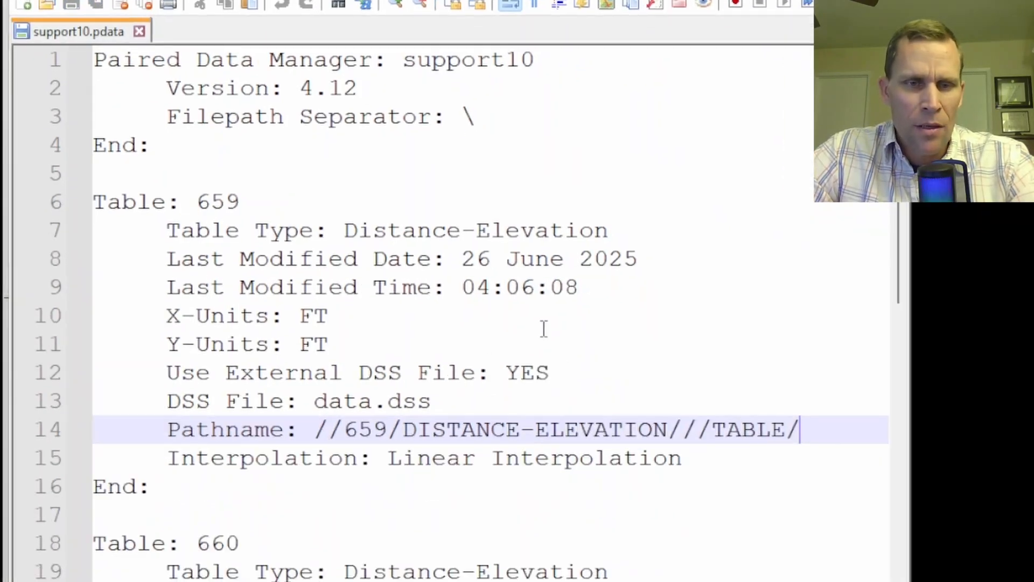
drag(358, 429, 387, 429)
scroll(423, 376, down, 5)
scroll(377, 393, up, 1)
scroll(397, 433, up, 1)
scroll(374, 352, up, 3)
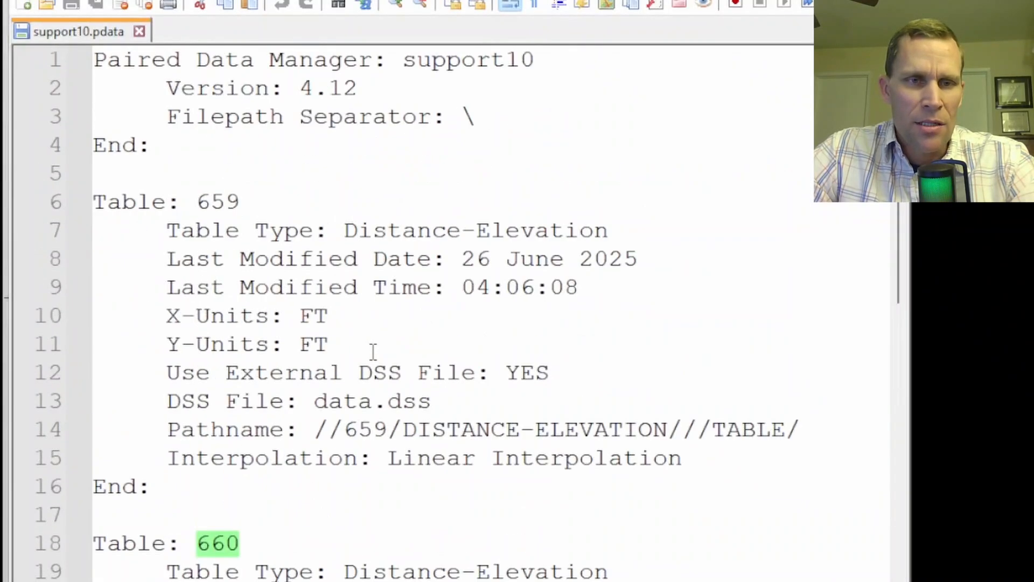
double_click(217, 202)
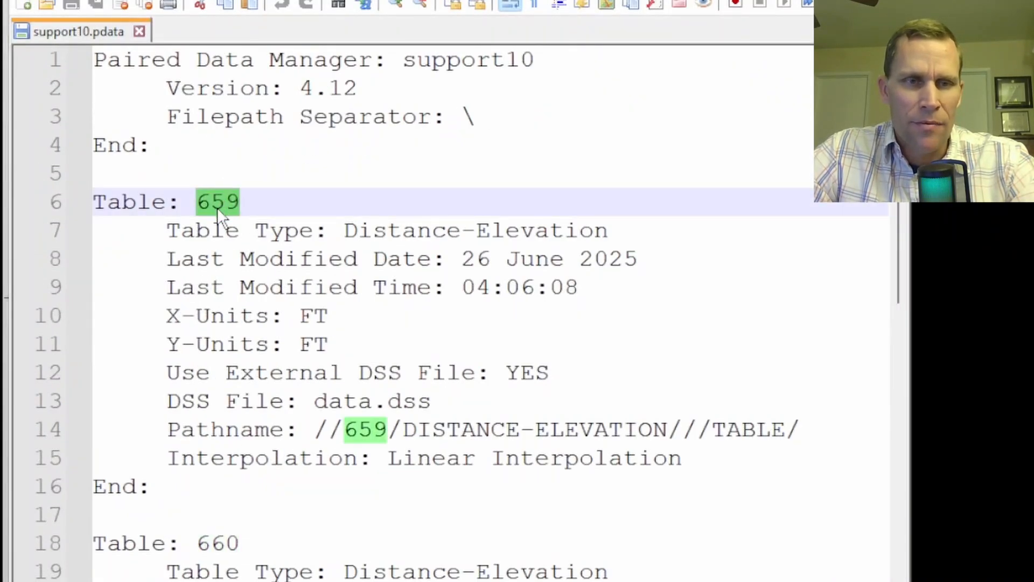
click(375, 458)
click(355, 429)
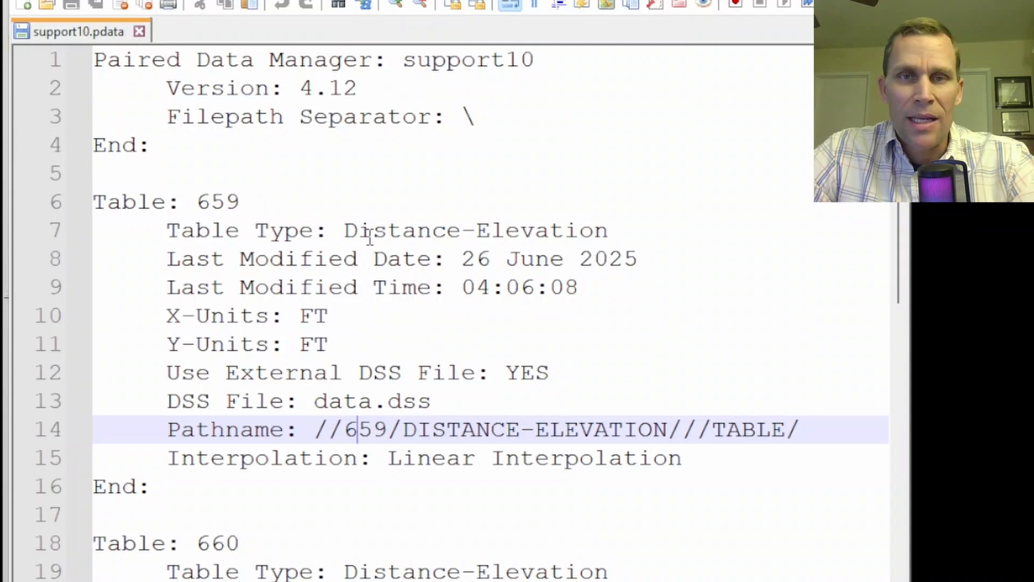
- Duplicate the table 660 block below itself, rename the copy 661 with pathname //661/DISTANCE-ELEVATION///TABLE/, and save support10.pdata
scroll(369, 237, down, 4)
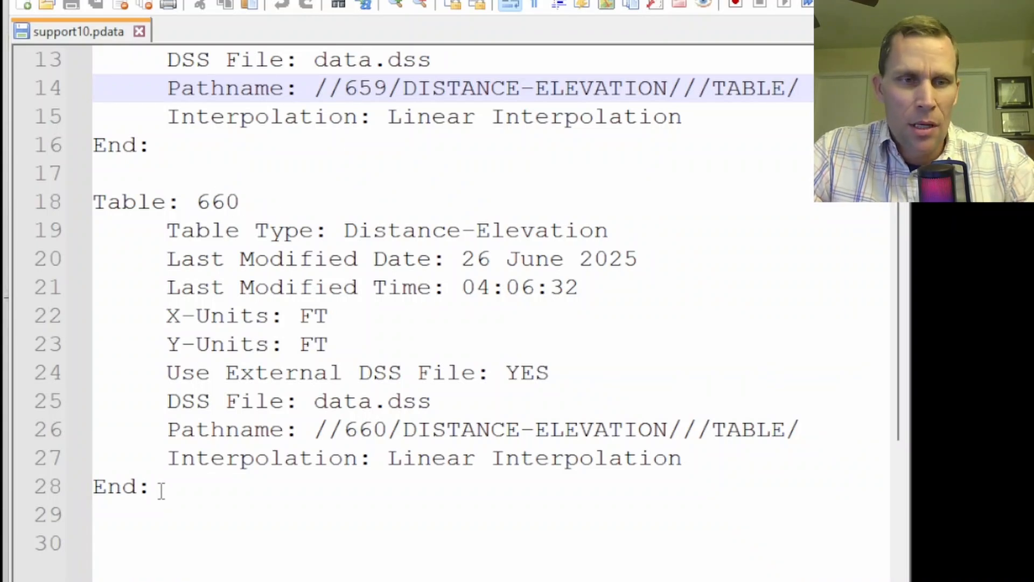
drag(161, 490, 167, 147)
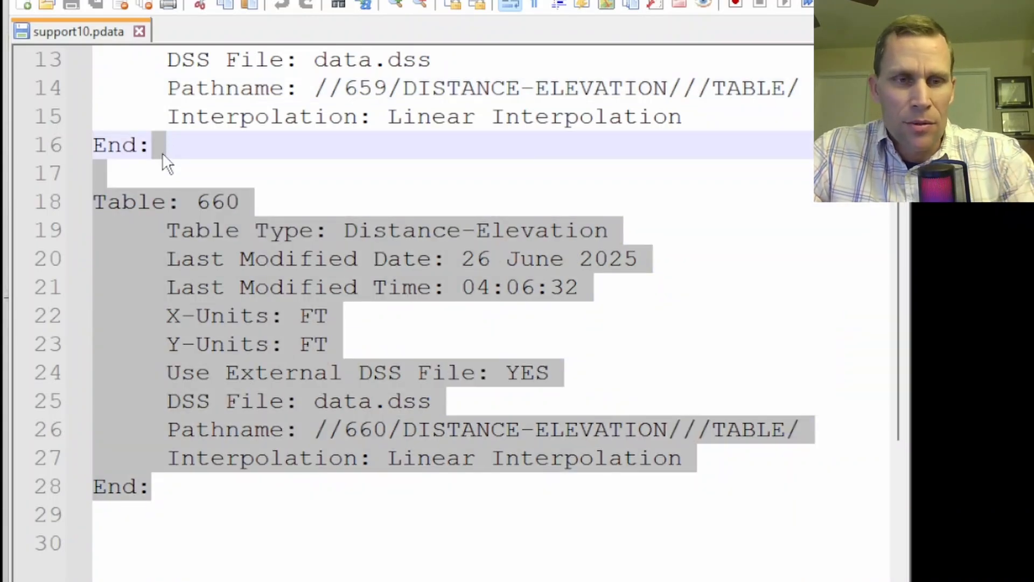
key(ctrl+d)
scroll(331, 365, down, 5)
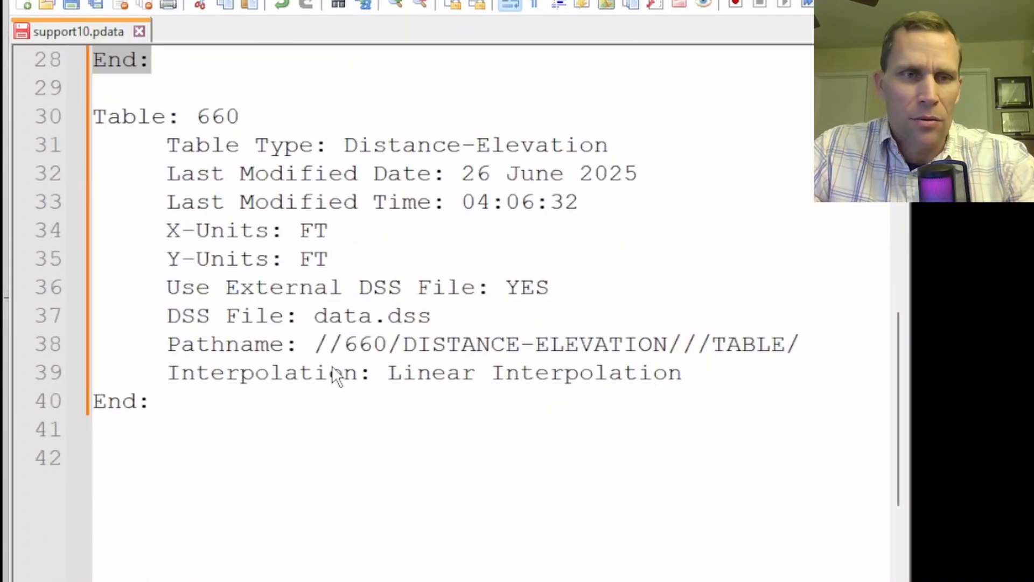
click(262, 110)
key(BackSpace)
text(1)
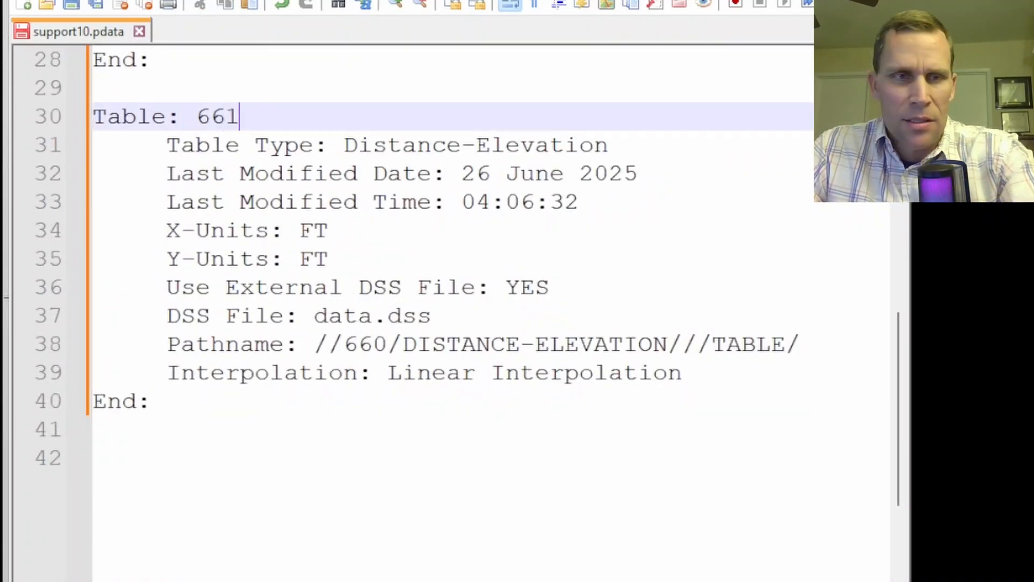
click(383, 343)
key(BackSpace)
text(1)
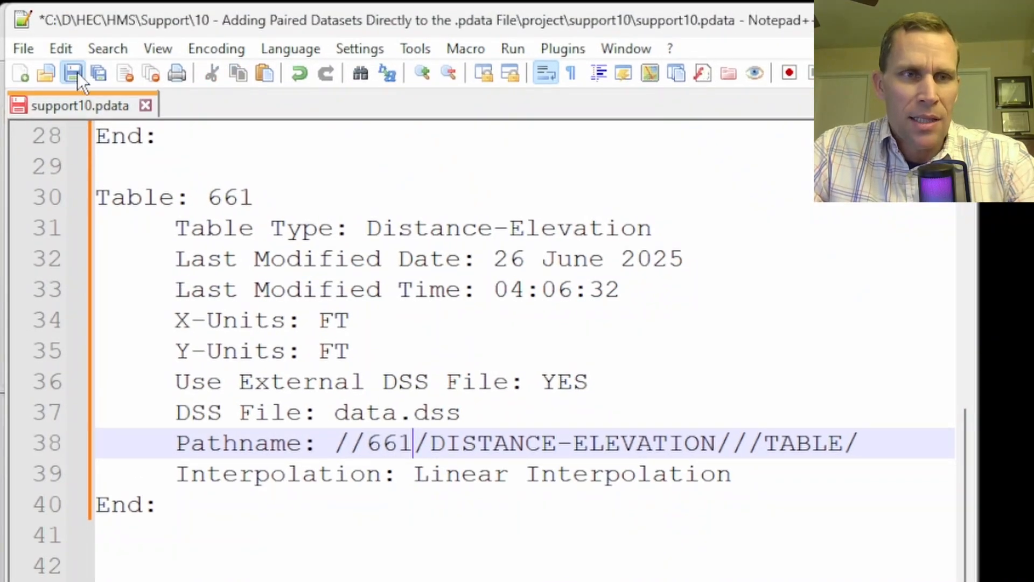
click(75, 72)
- Save the project in HEC-HMS, and reload support10.pdata in Notepad++ to check whether table 661 is still listed
key(alt+Tab)
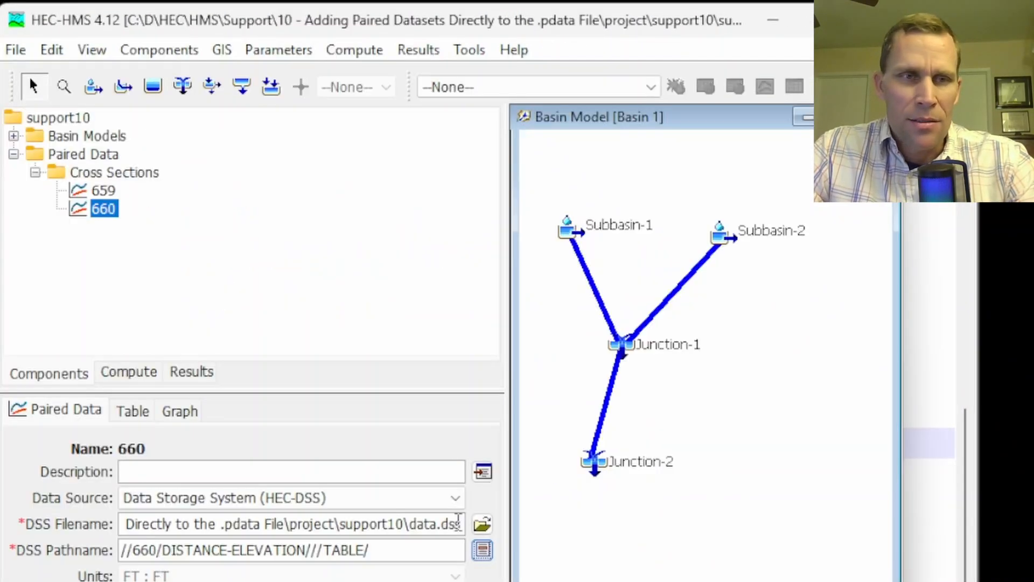
click(20, 49)
click(52, 238)
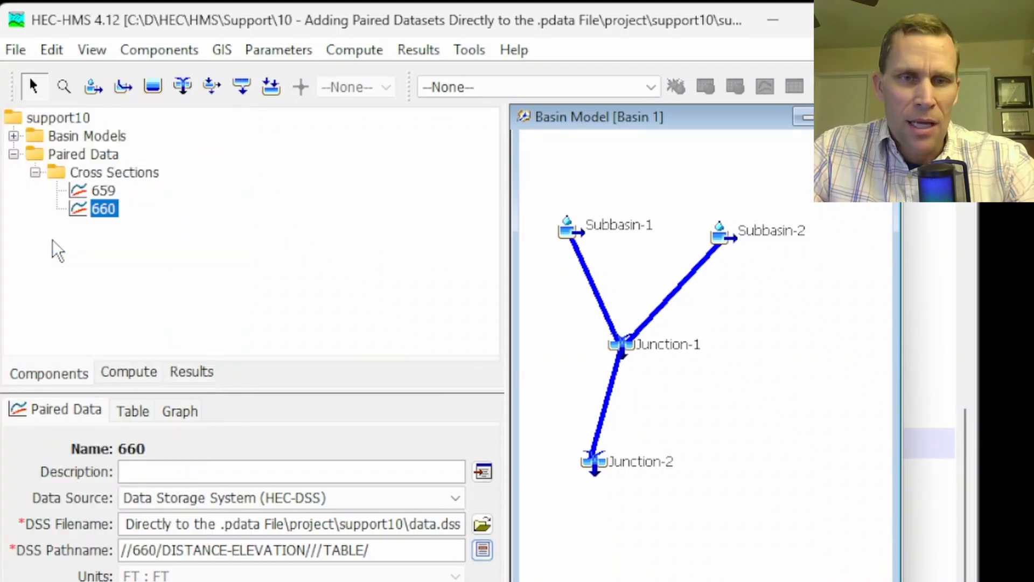
key(alt+Tab)
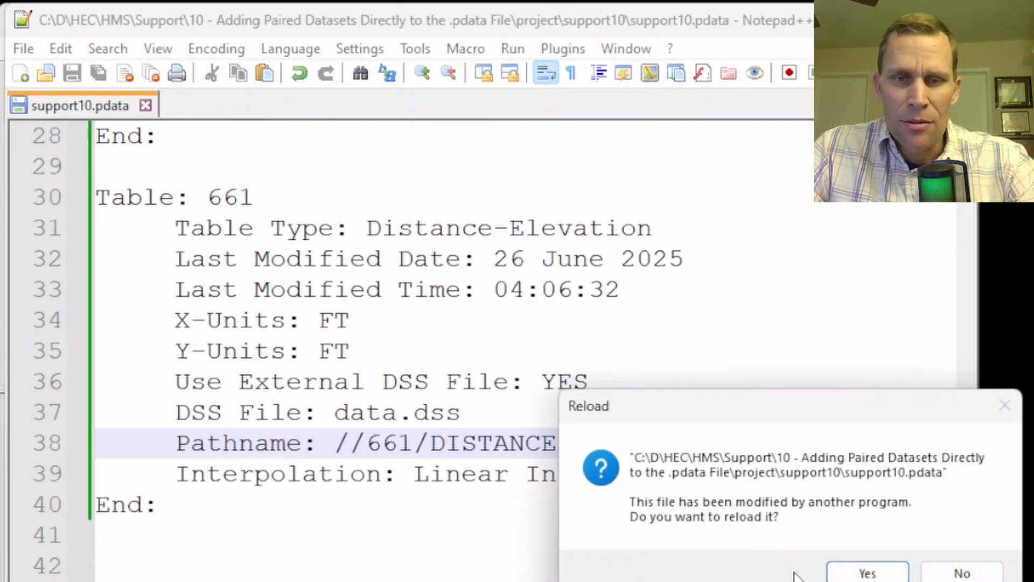
click(848, 572)
scroll(538, 495, up, 2)
scroll(469, 478, up, 4)
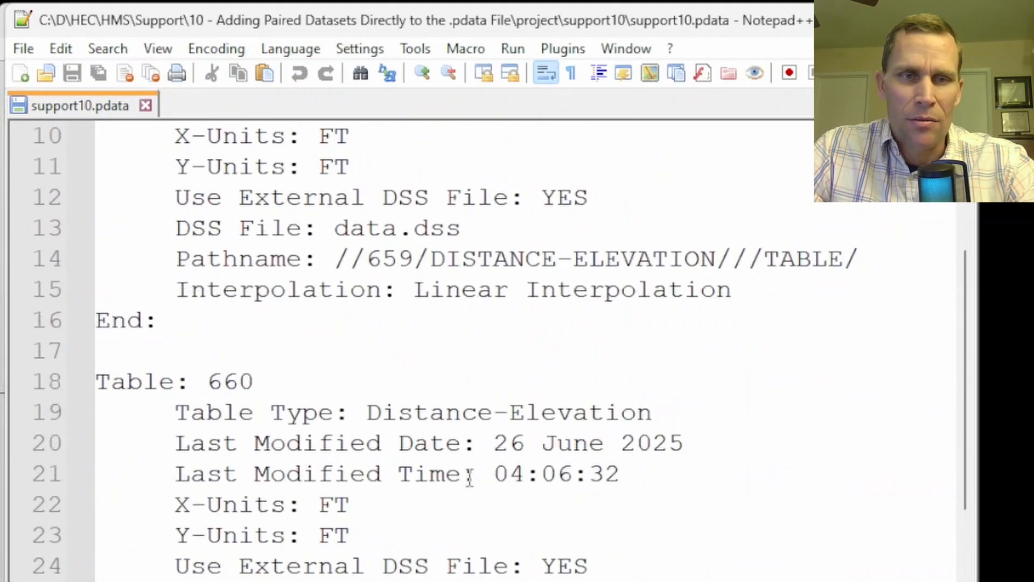
scroll(470, 478, down, 1)
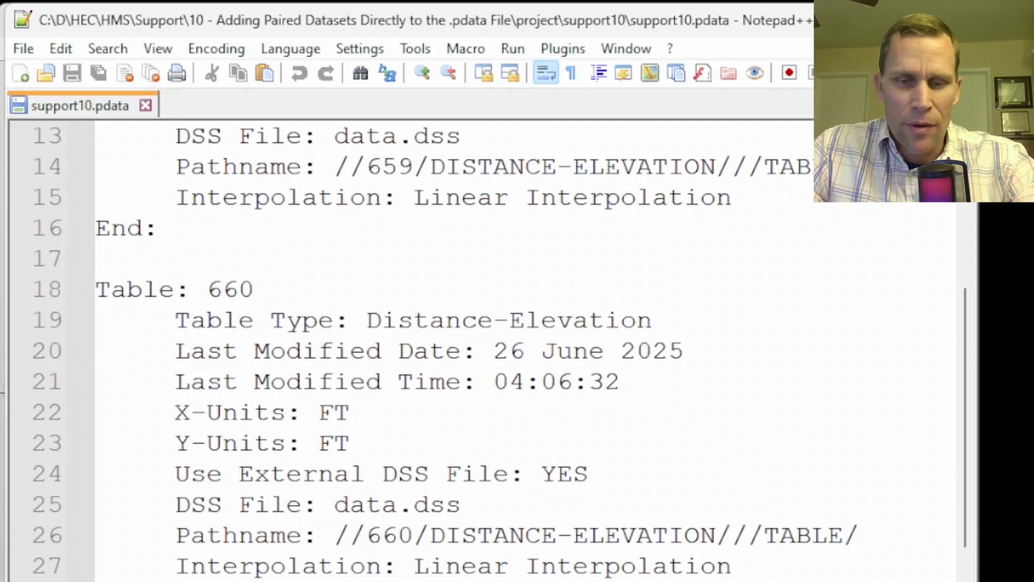
- Save the project in HEC-HMS, close the program, and return to support10.pdata in Notepad++
key(alt+Tab)
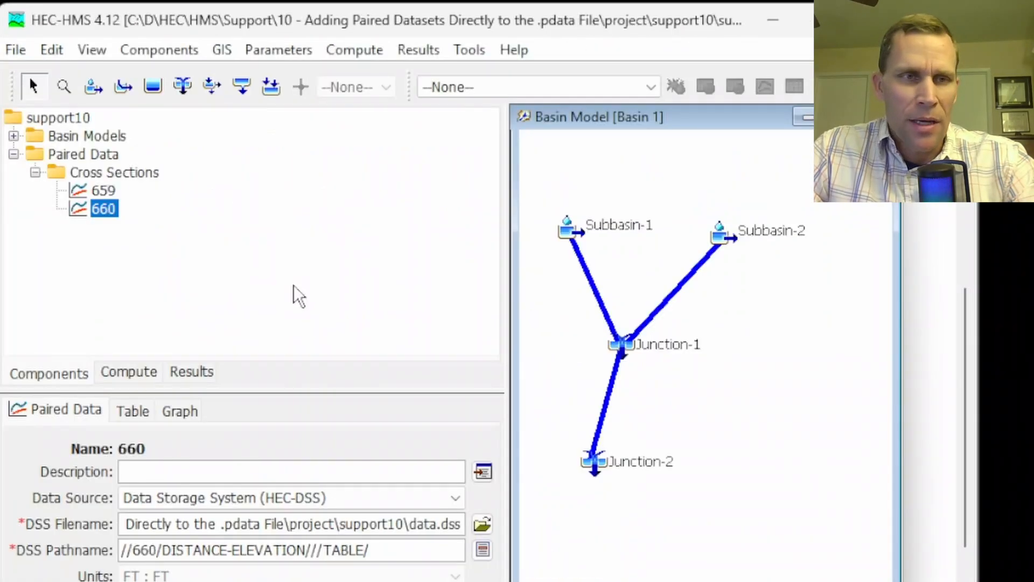
click(16, 48)
click(65, 238)
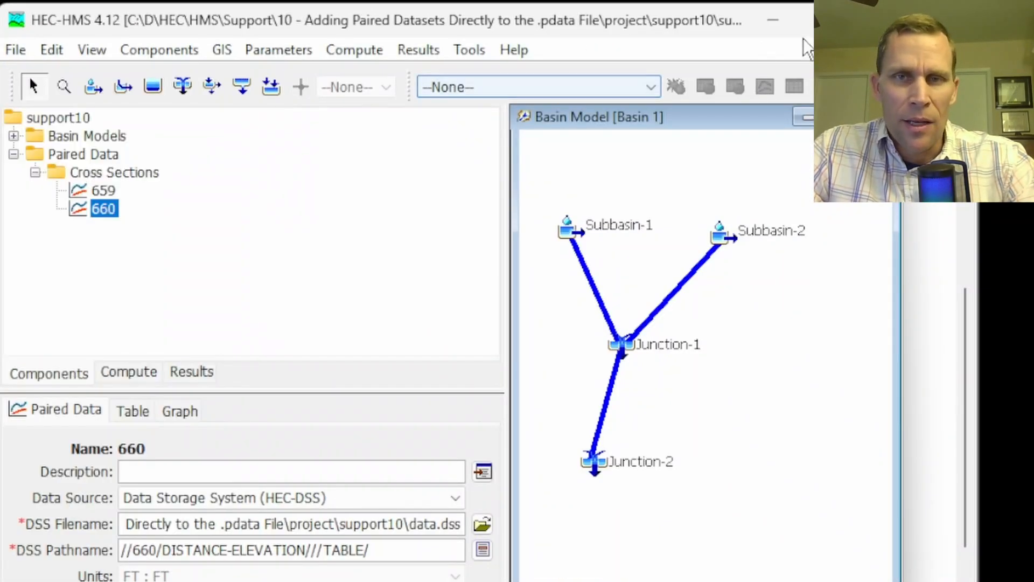
key(alt+Tab)
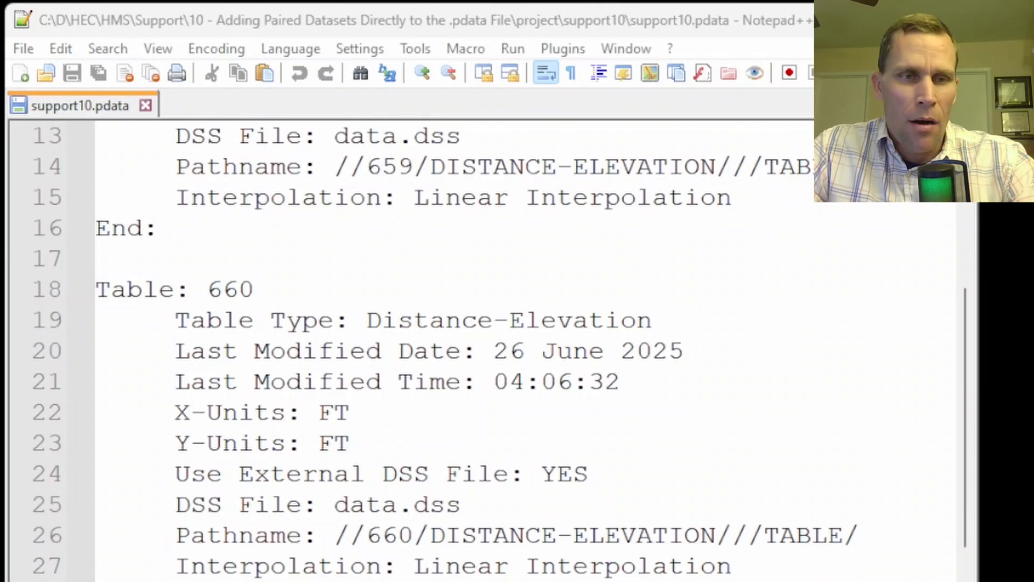
click(868, 572)
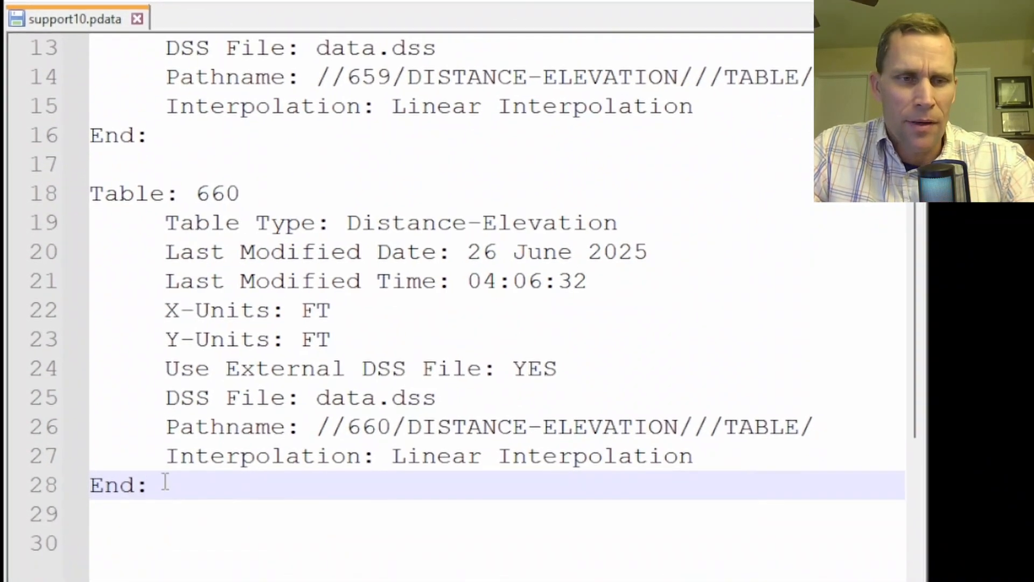
- With HEC-HMS closed, duplicate the table 660 block as table 661 with pathname //661/DISTANCE-ELEVATION///TABLE/, and save support10.pdata
drag(166, 504, 188, 157)
key(ctrl+d)
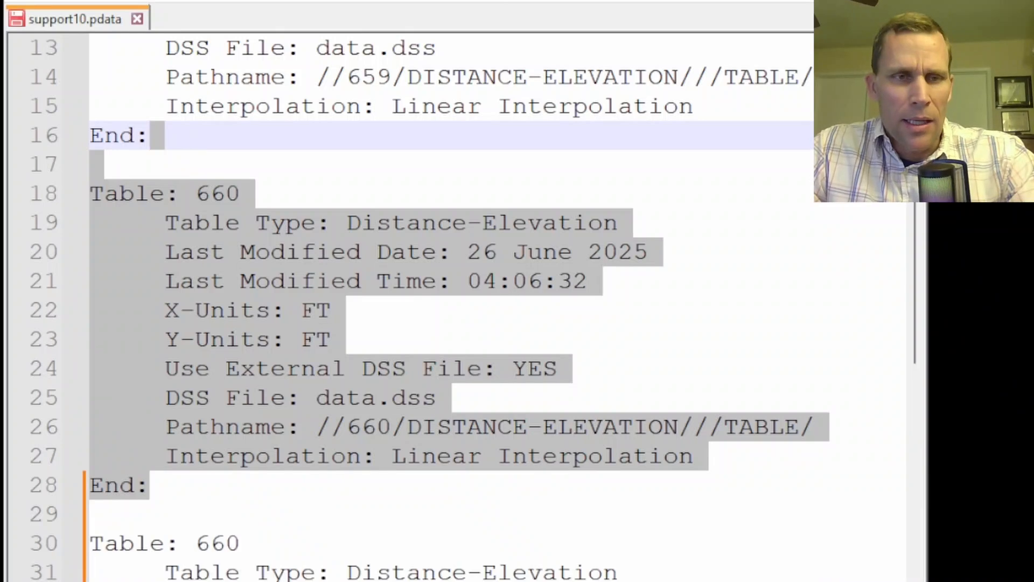
scroll(192, 170, down, 3)
click(237, 279)
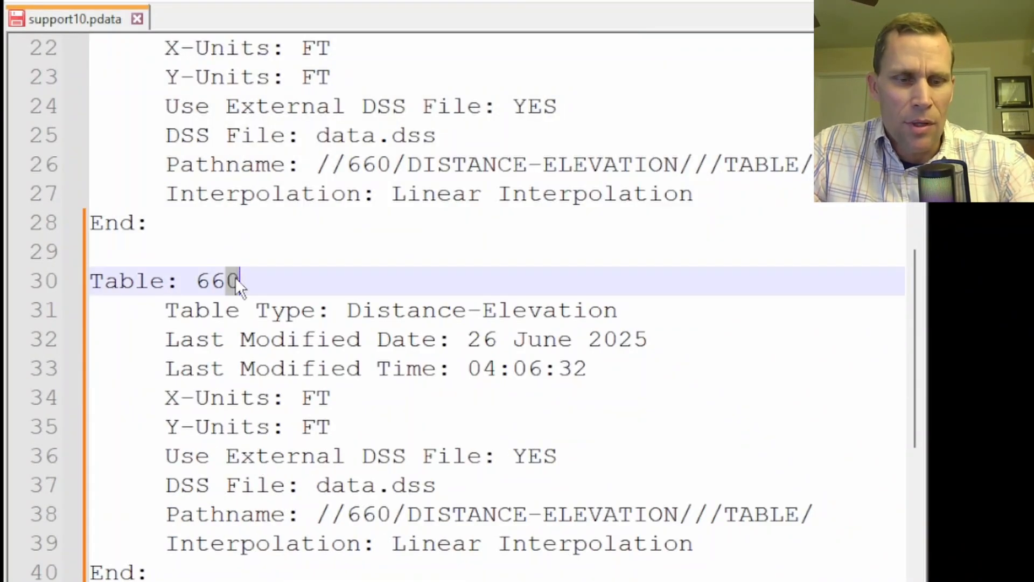
click(381, 515)
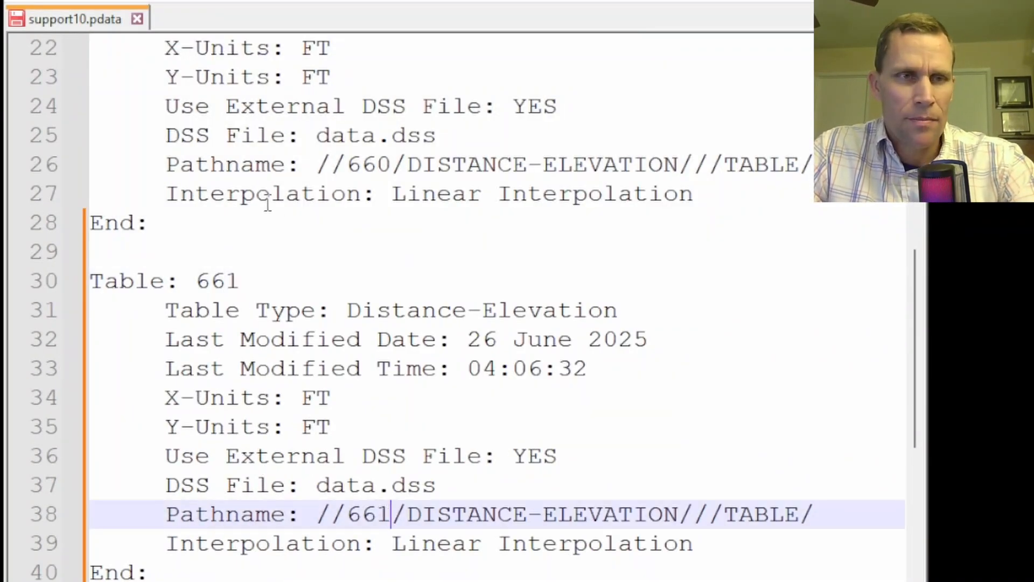
click(65, 67)
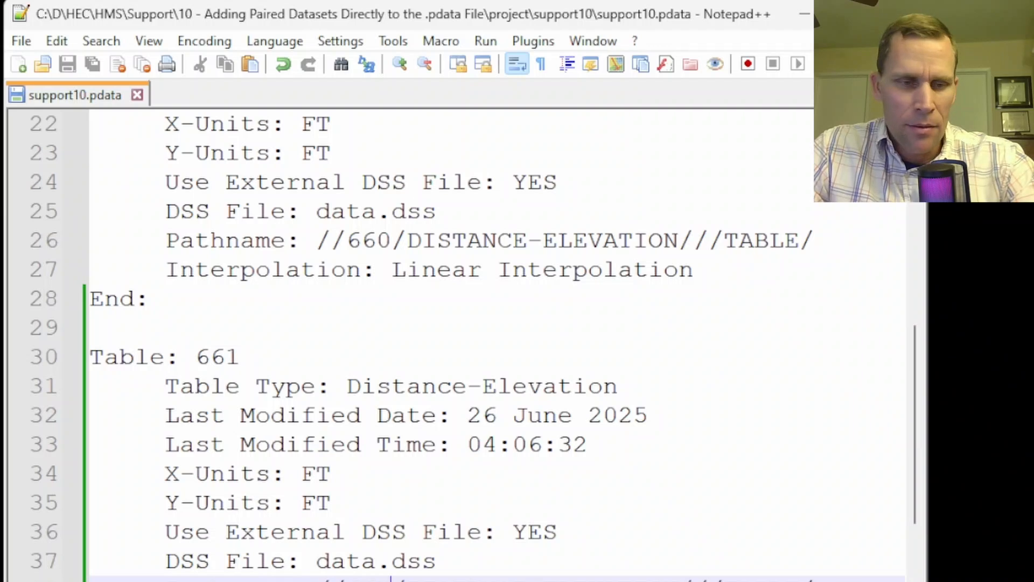
- Launch HEC-HMS 4.12 and open the existing project file support10.hms from the support10 folder
key(super)
click(286, 383)
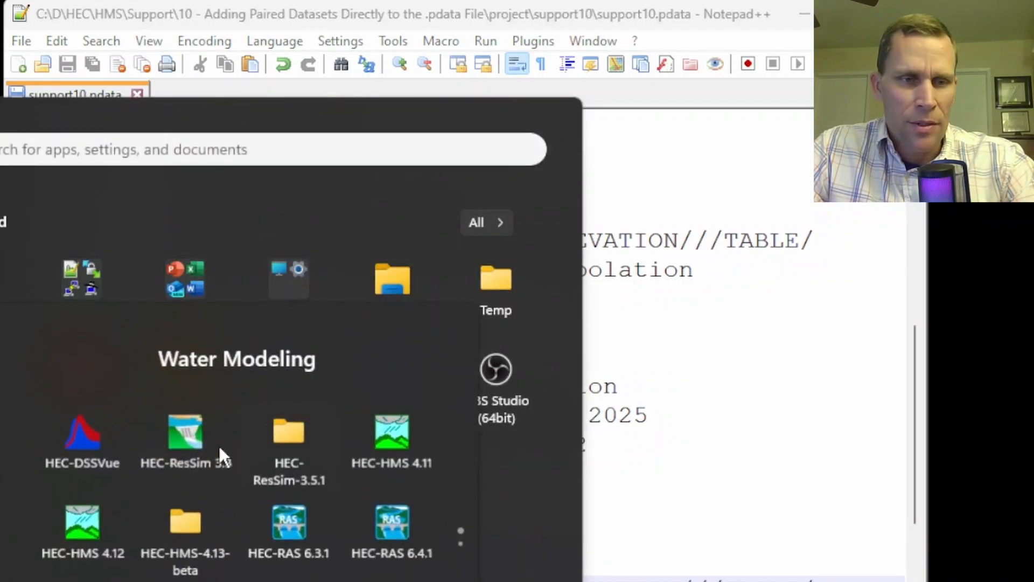
click(77, 539)
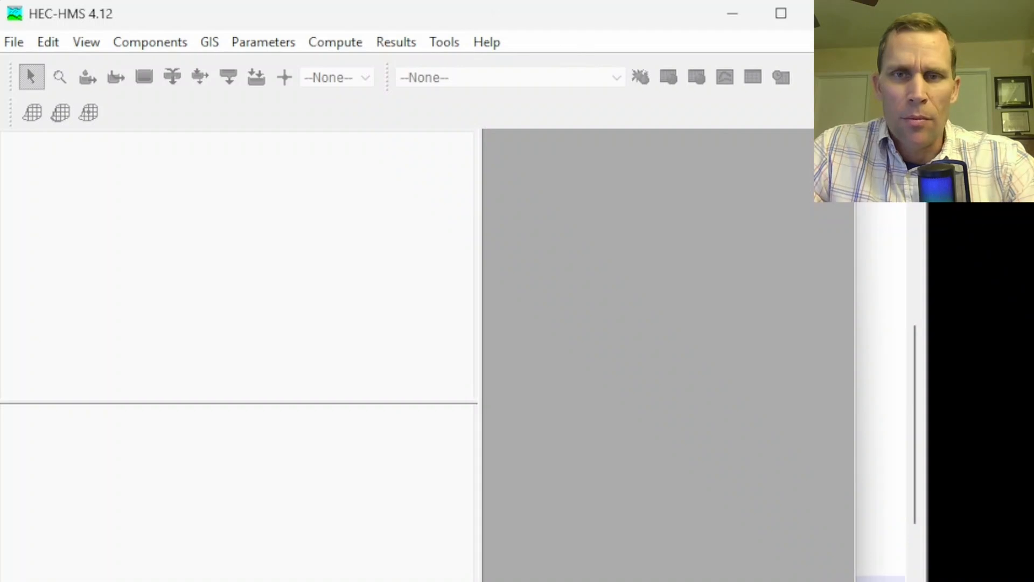
click(14, 42)
click(56, 97)
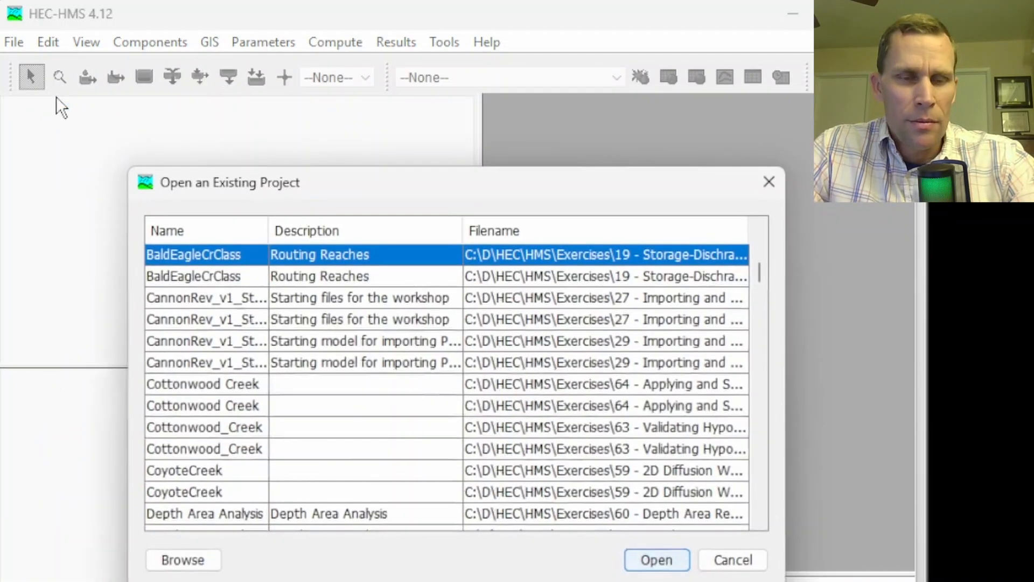
click(180, 558)
double_click(242, 207)
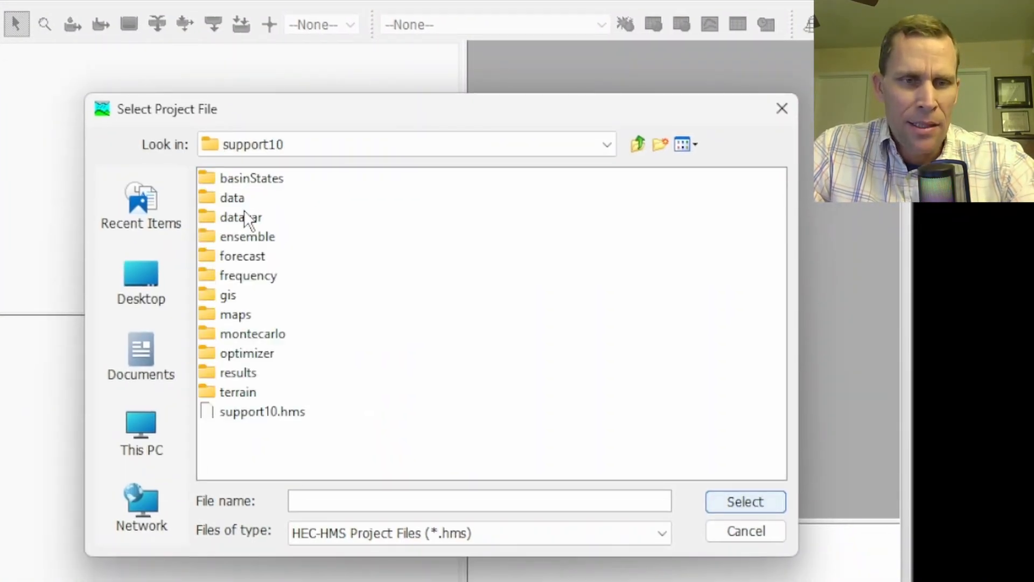
click(264, 418)
click(732, 499)
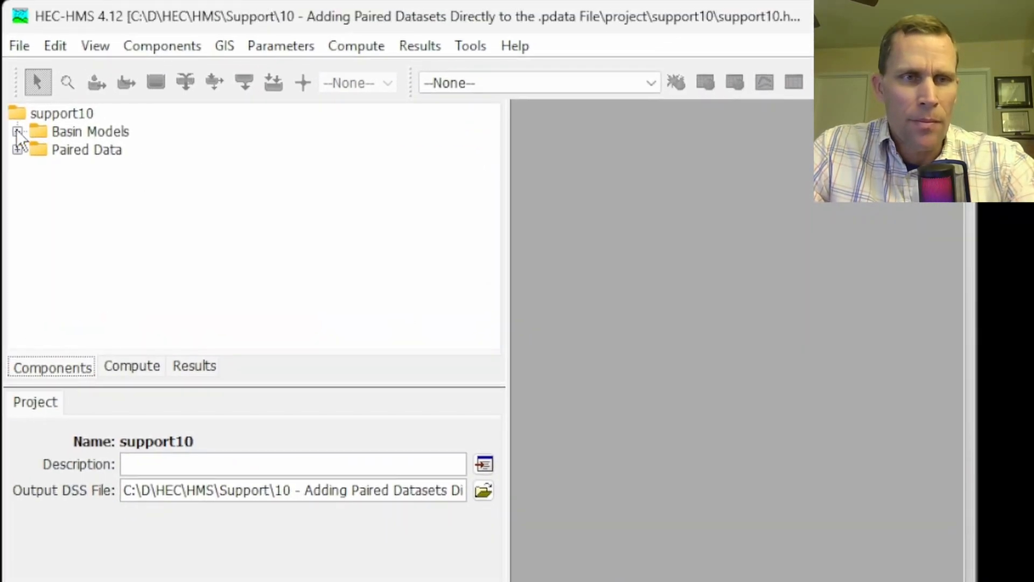
- Open the Basin 1 model and maximize its basin map
click(17, 132)
double_click(70, 148)
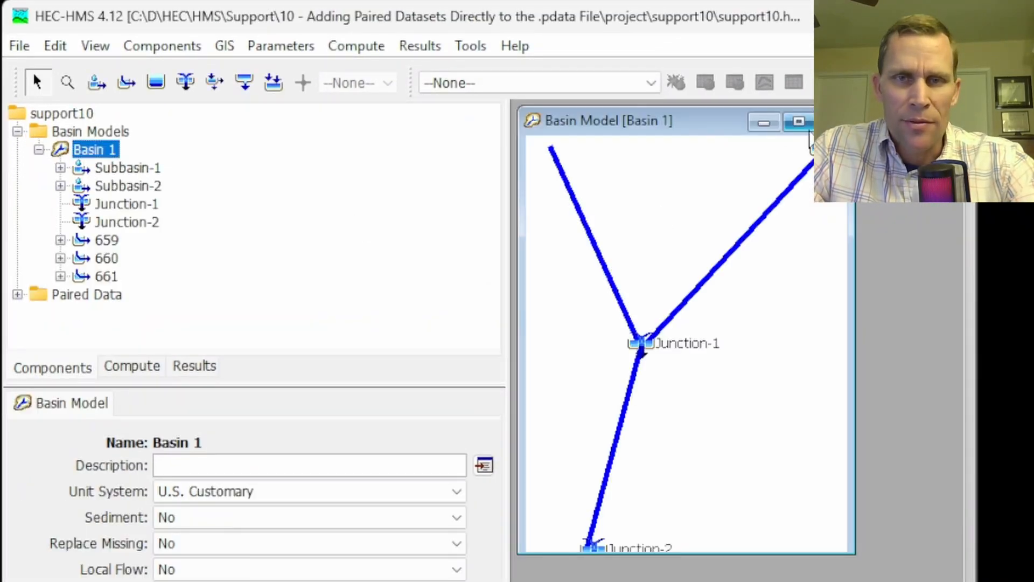
click(799, 122)
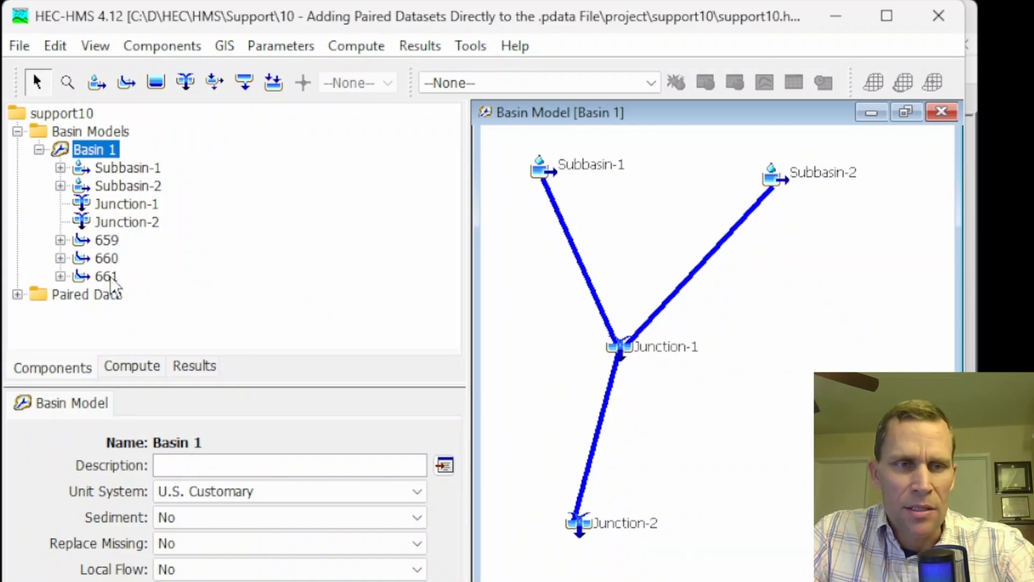
- Collapse the basin models and examine the settings of cross section 661 under the project's paired data
click(17, 131)
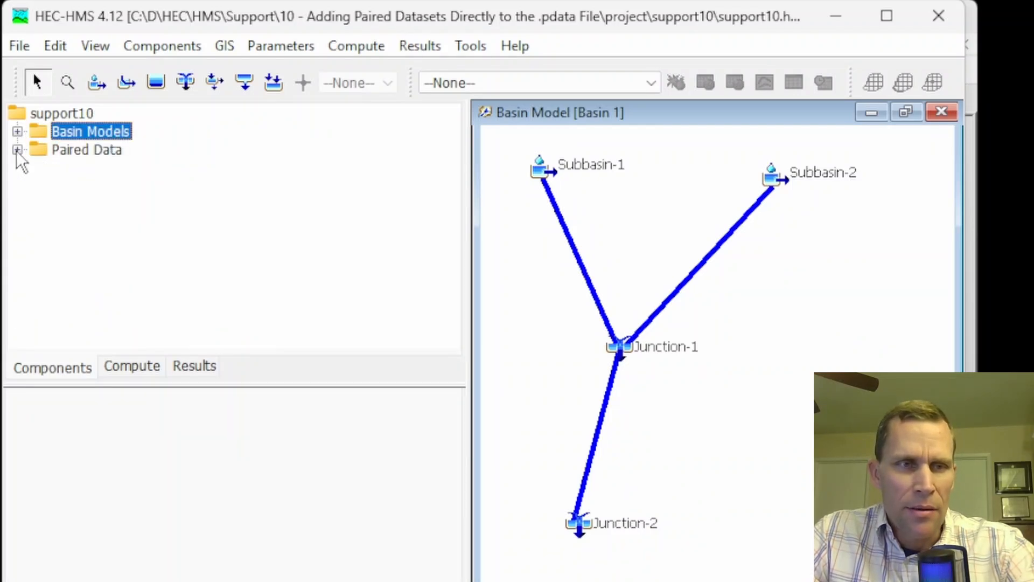
click(18, 150)
click(38, 168)
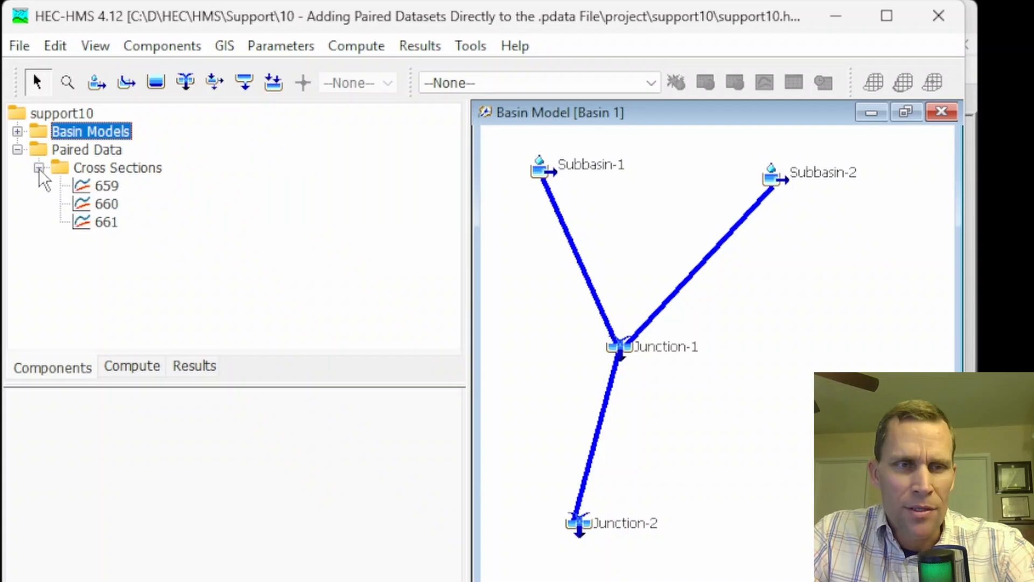
click(110, 228)
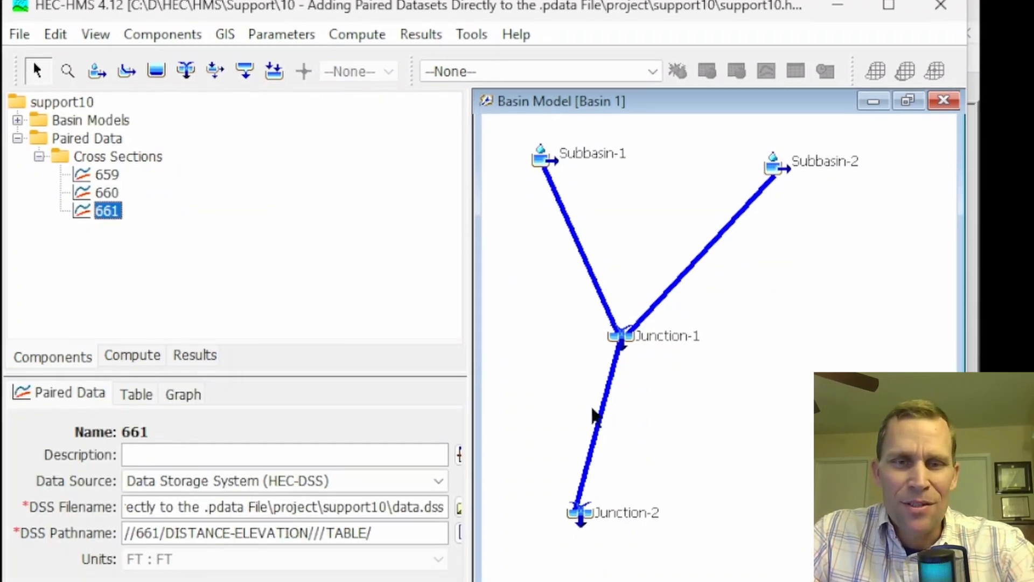
- Assign cross section 661 to the Muskingum-Cunge routing of reach 661, between Junction-1 and Junction-2
click(595, 420)
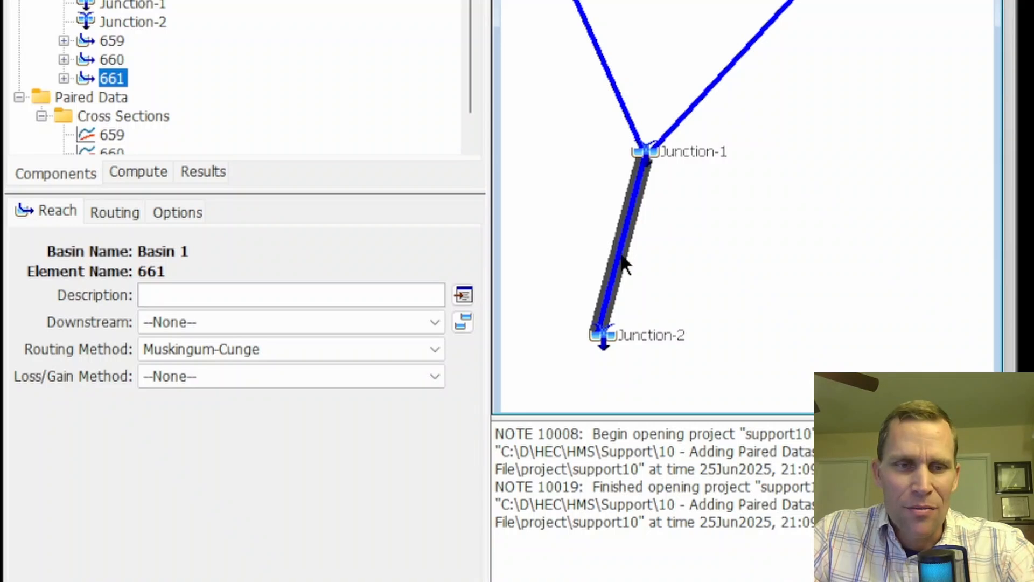
click(111, 211)
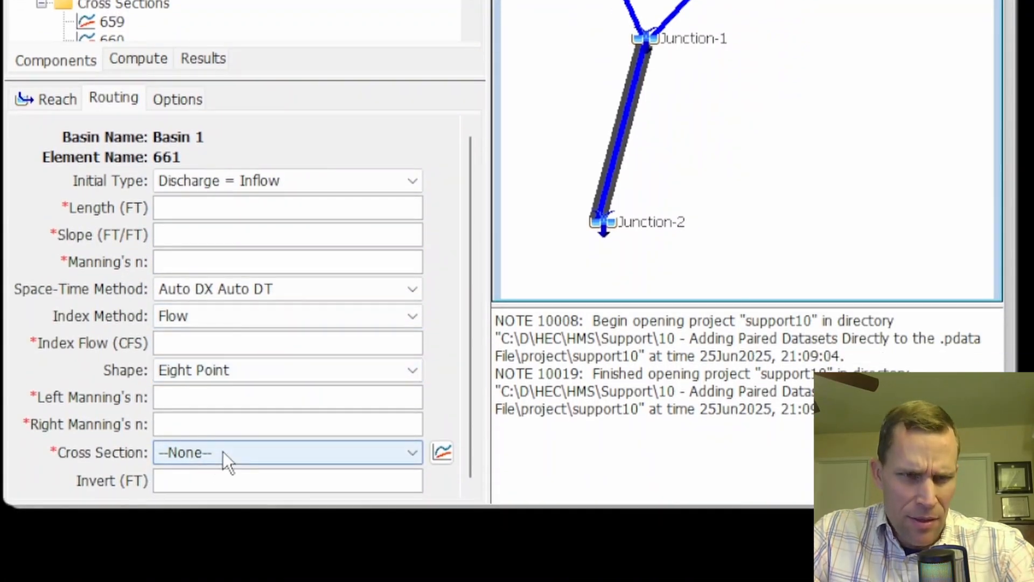
click(223, 501)
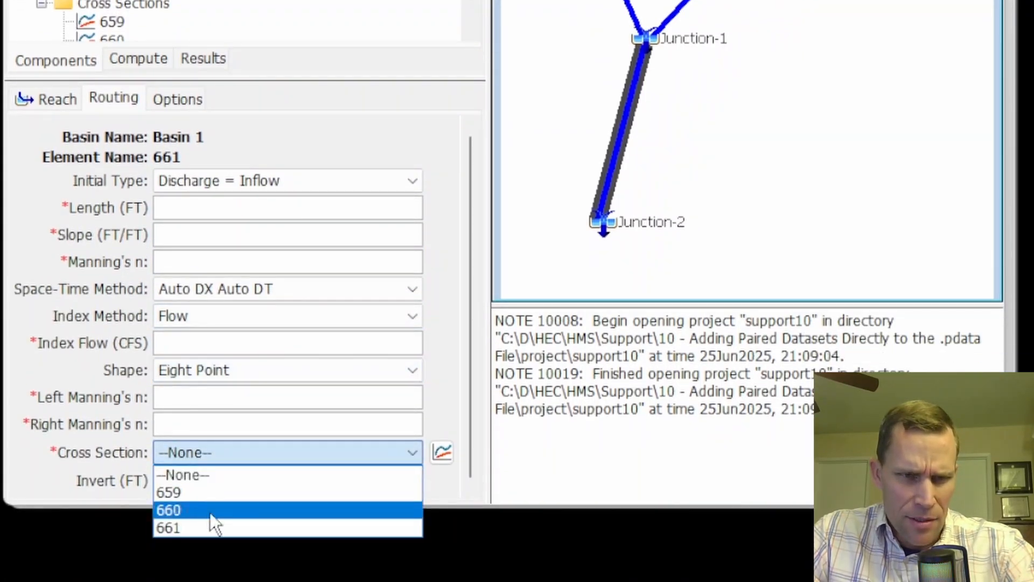
click(210, 528)
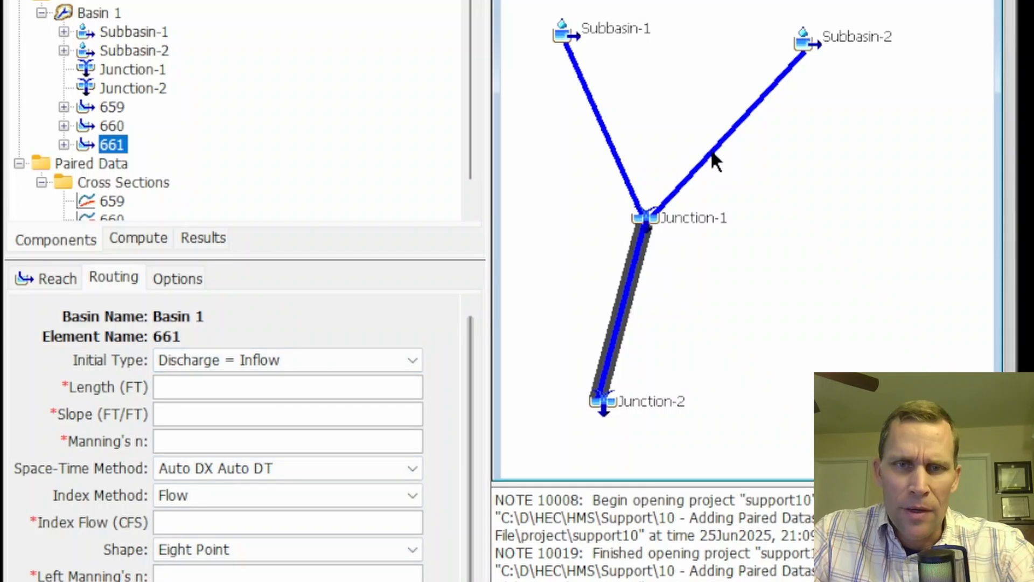
- Assign cross section 660 to the routing of reach 660, between Subbasin-2 and Junction-1, and save the project
click(715, 162)
click(203, 478)
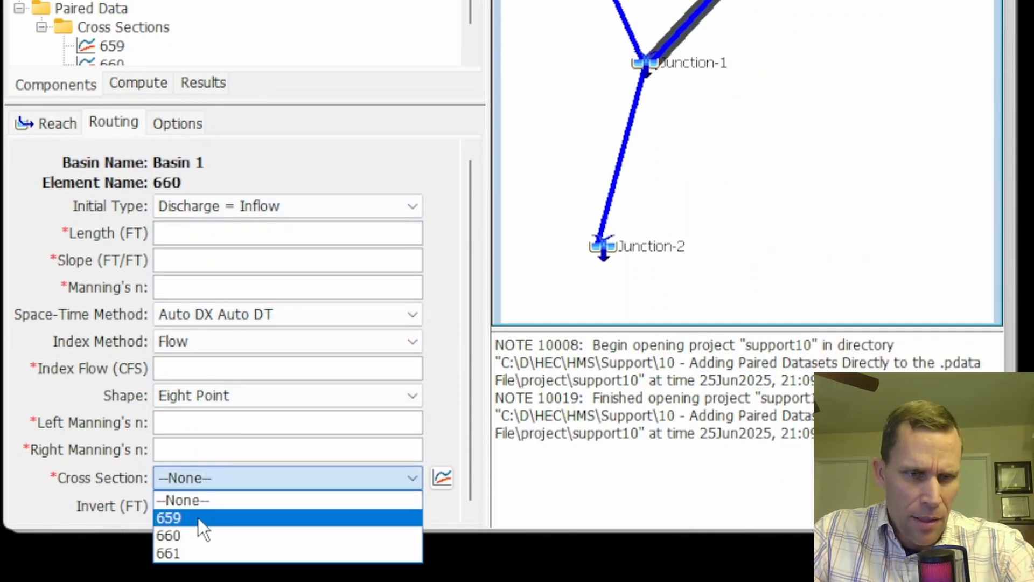
click(198, 535)
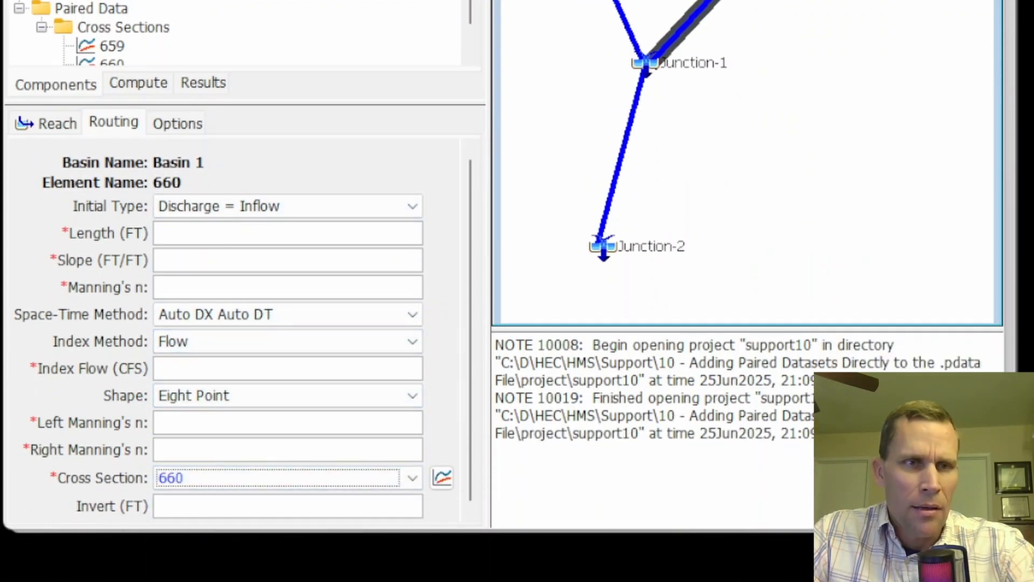
key(alt+f)
click(70, 4)
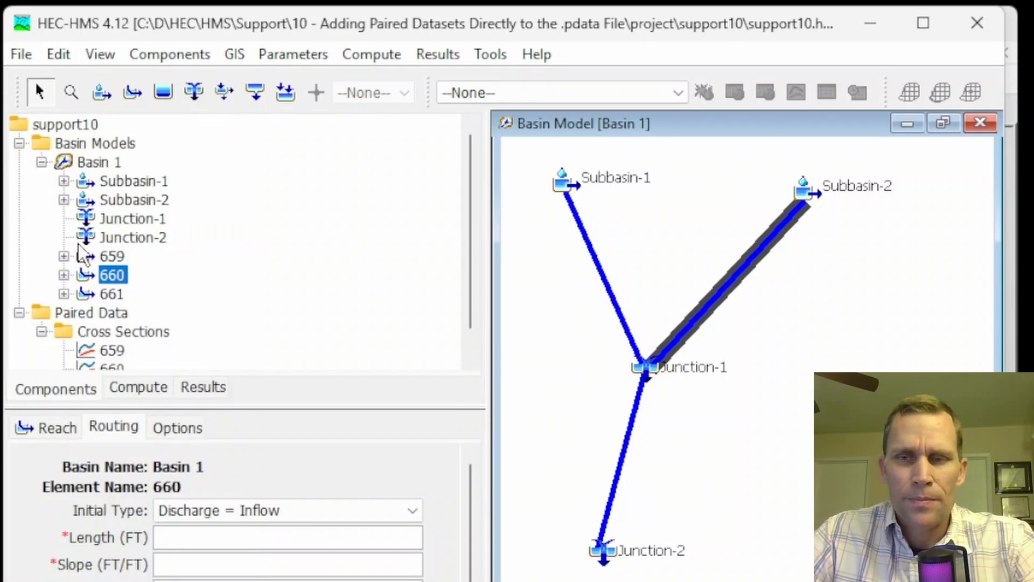